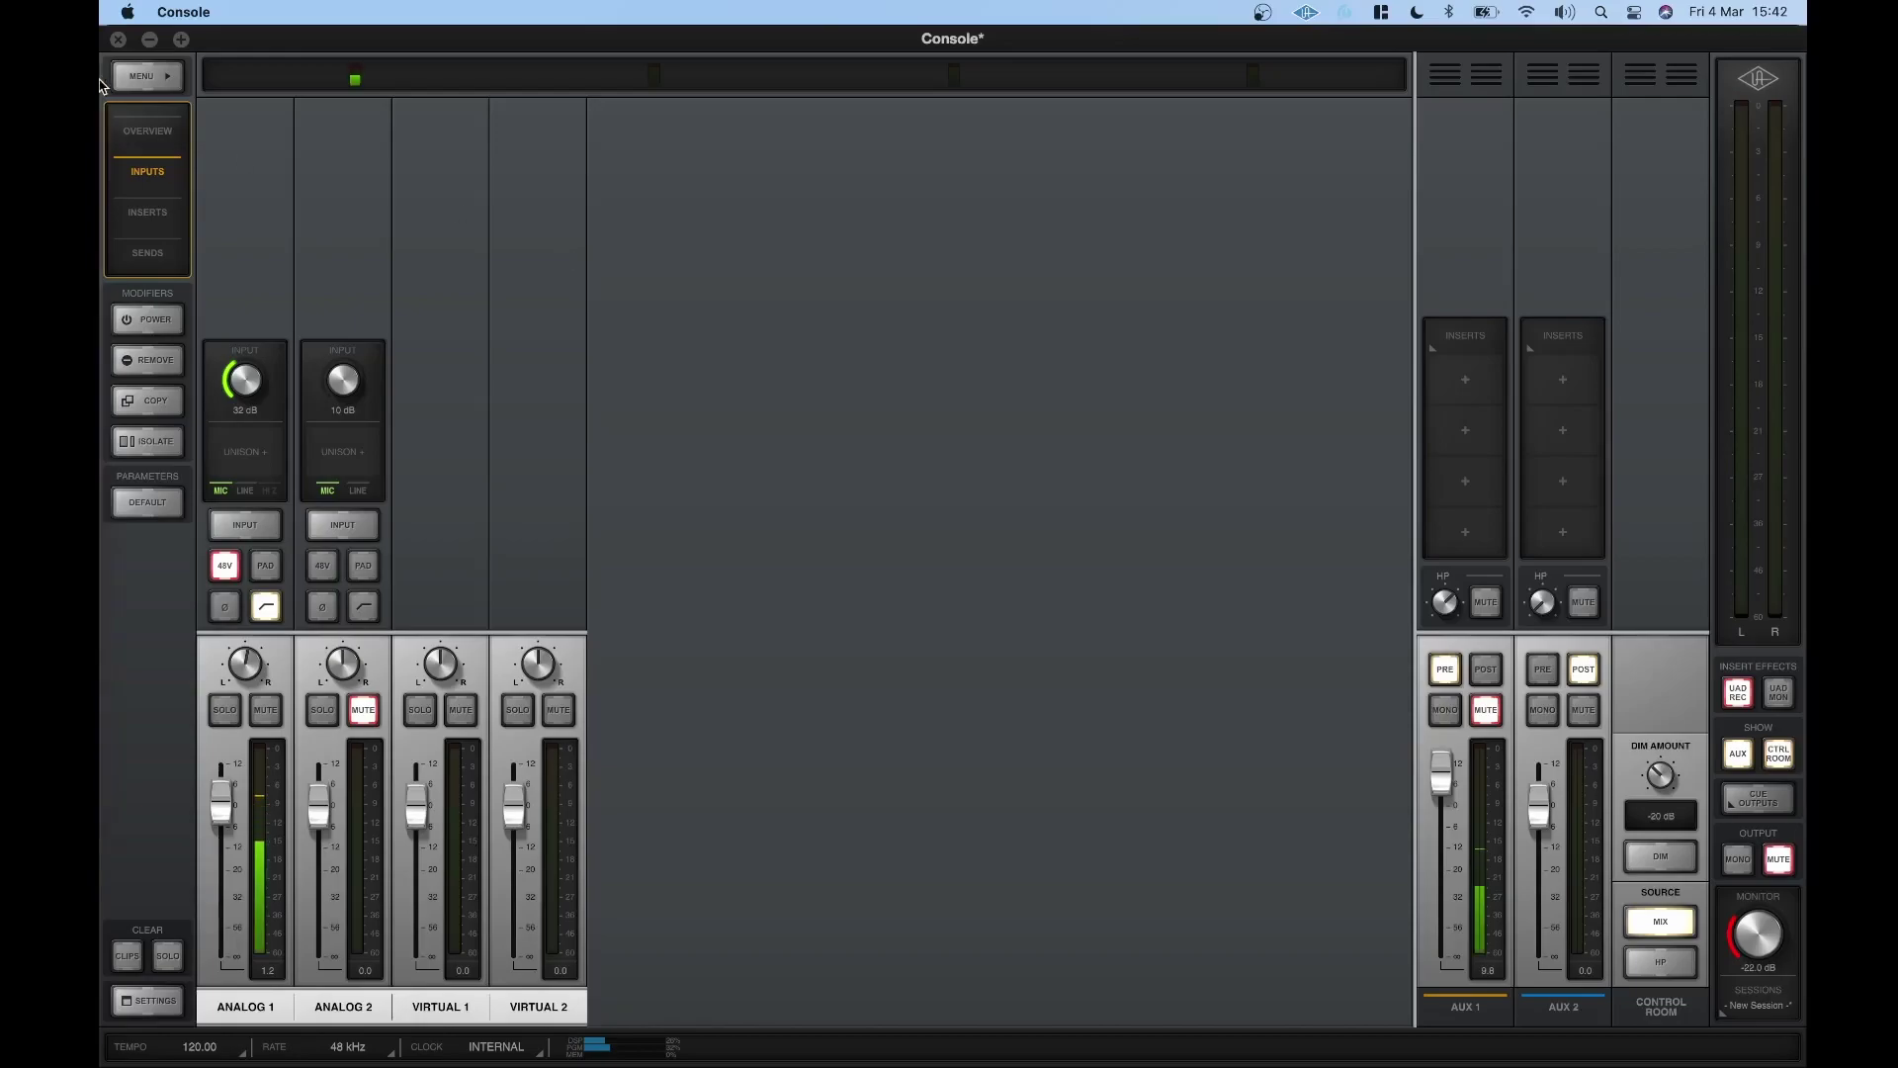
# - Launch Cubase 12 from Launchpad on top of the UA Console mixer
pyautogui.click(127, 103)
pyautogui.click(385, 191)
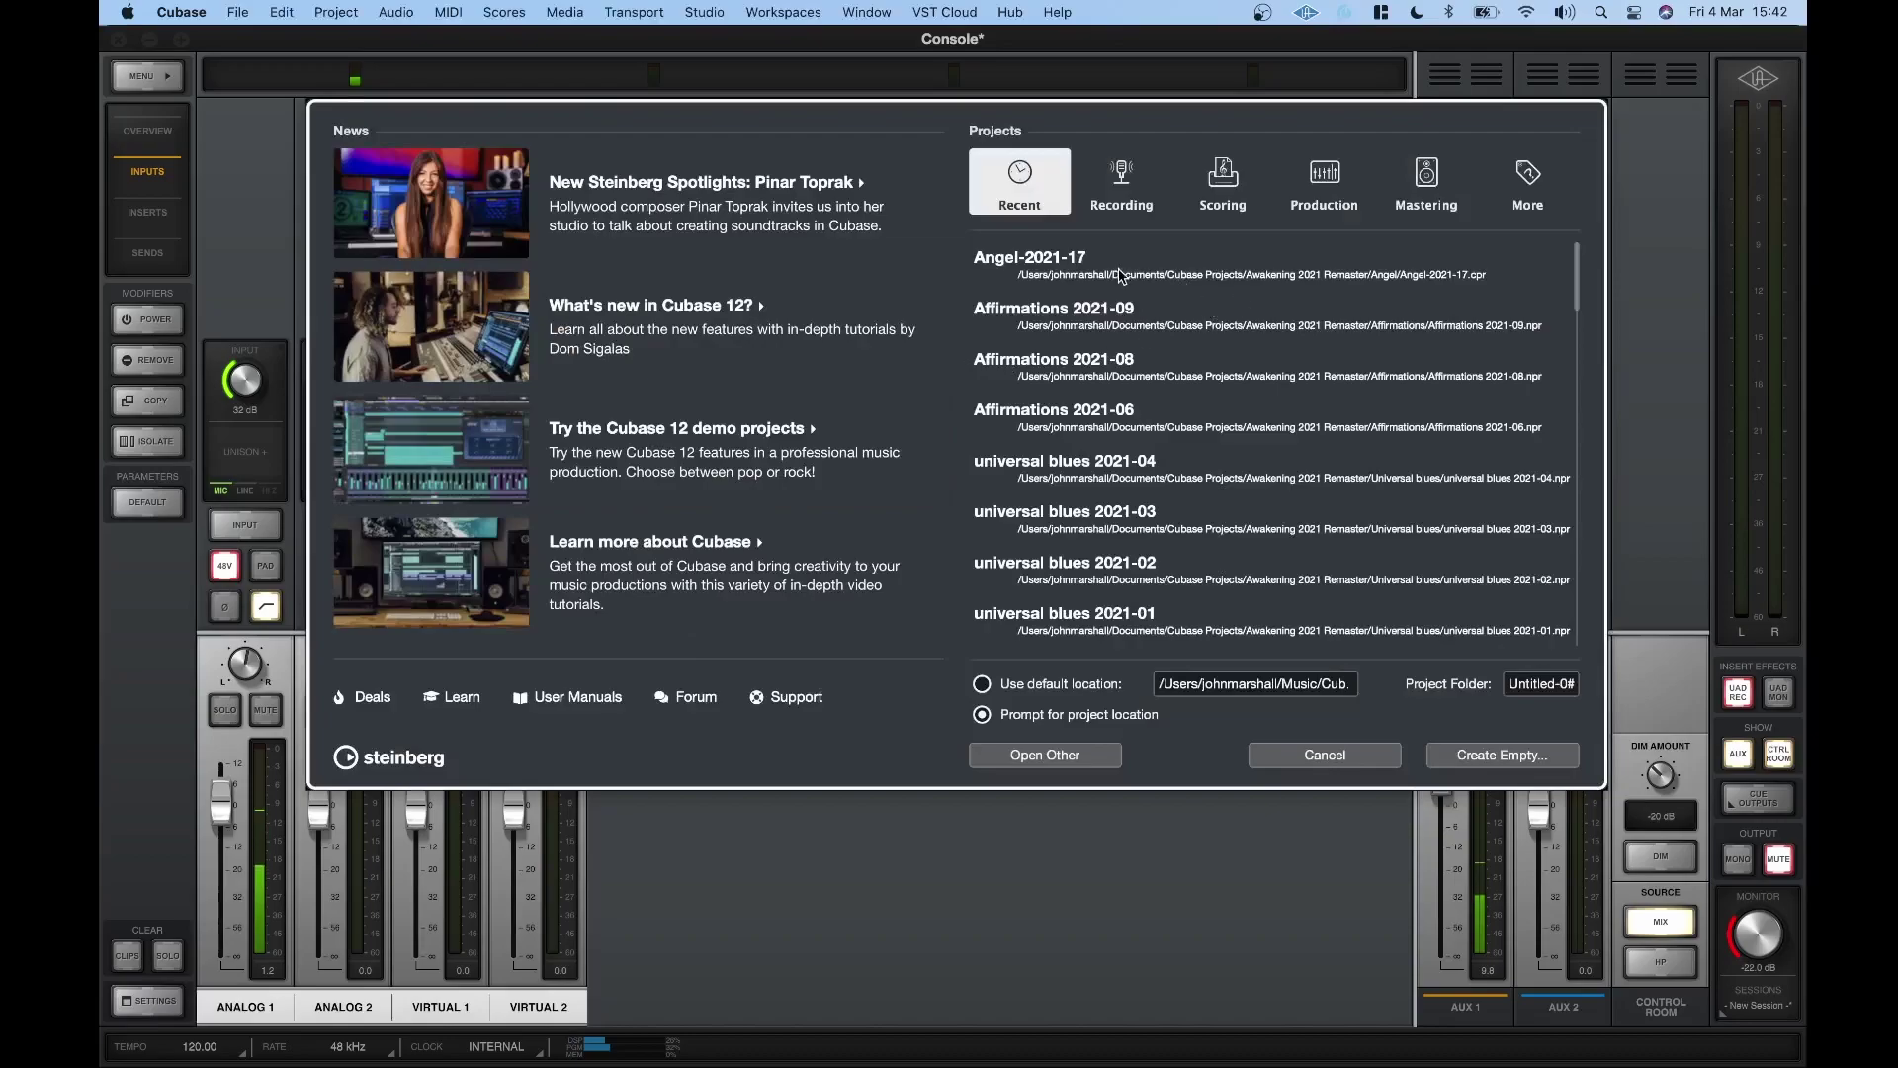
# - Open Angel-2021-17 from the Hub, then dismiss the Kontakt warning and the missing plug-ins list
pyautogui.click(1121, 280)
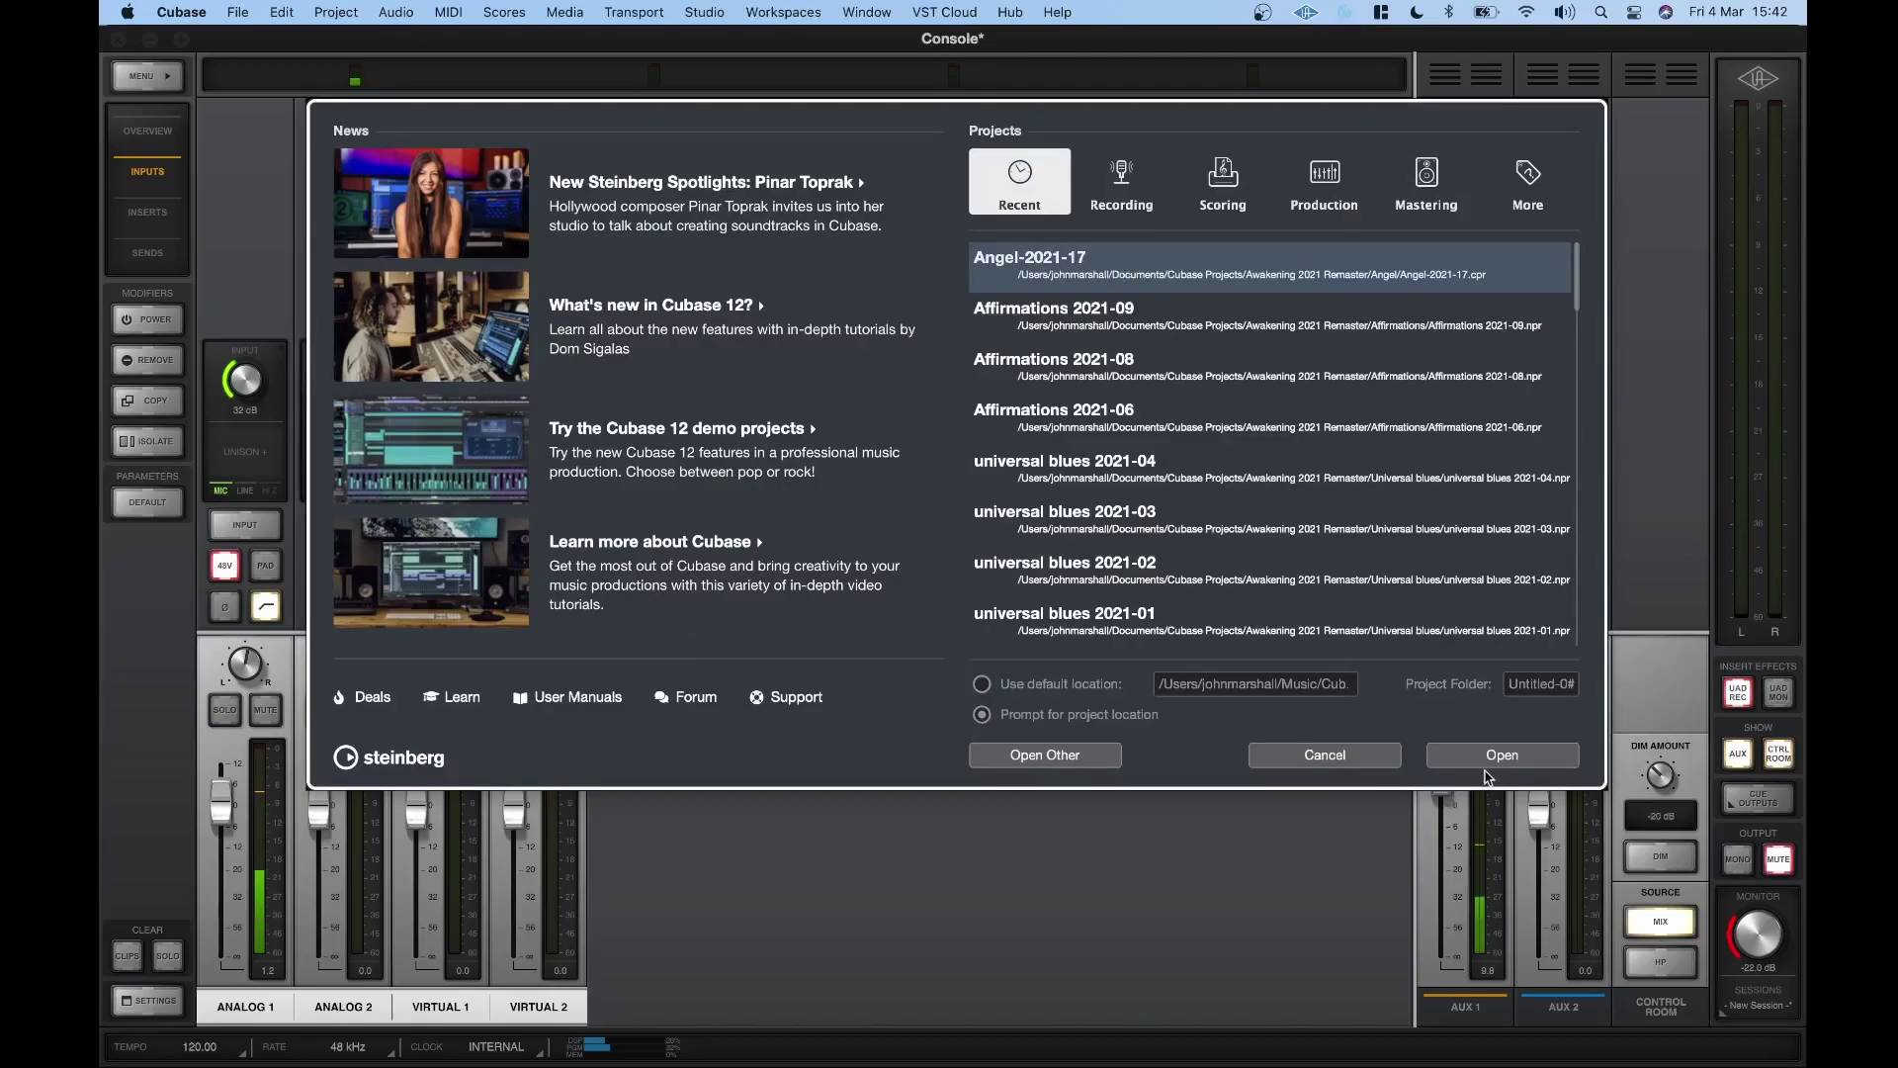
pyautogui.click(1483, 760)
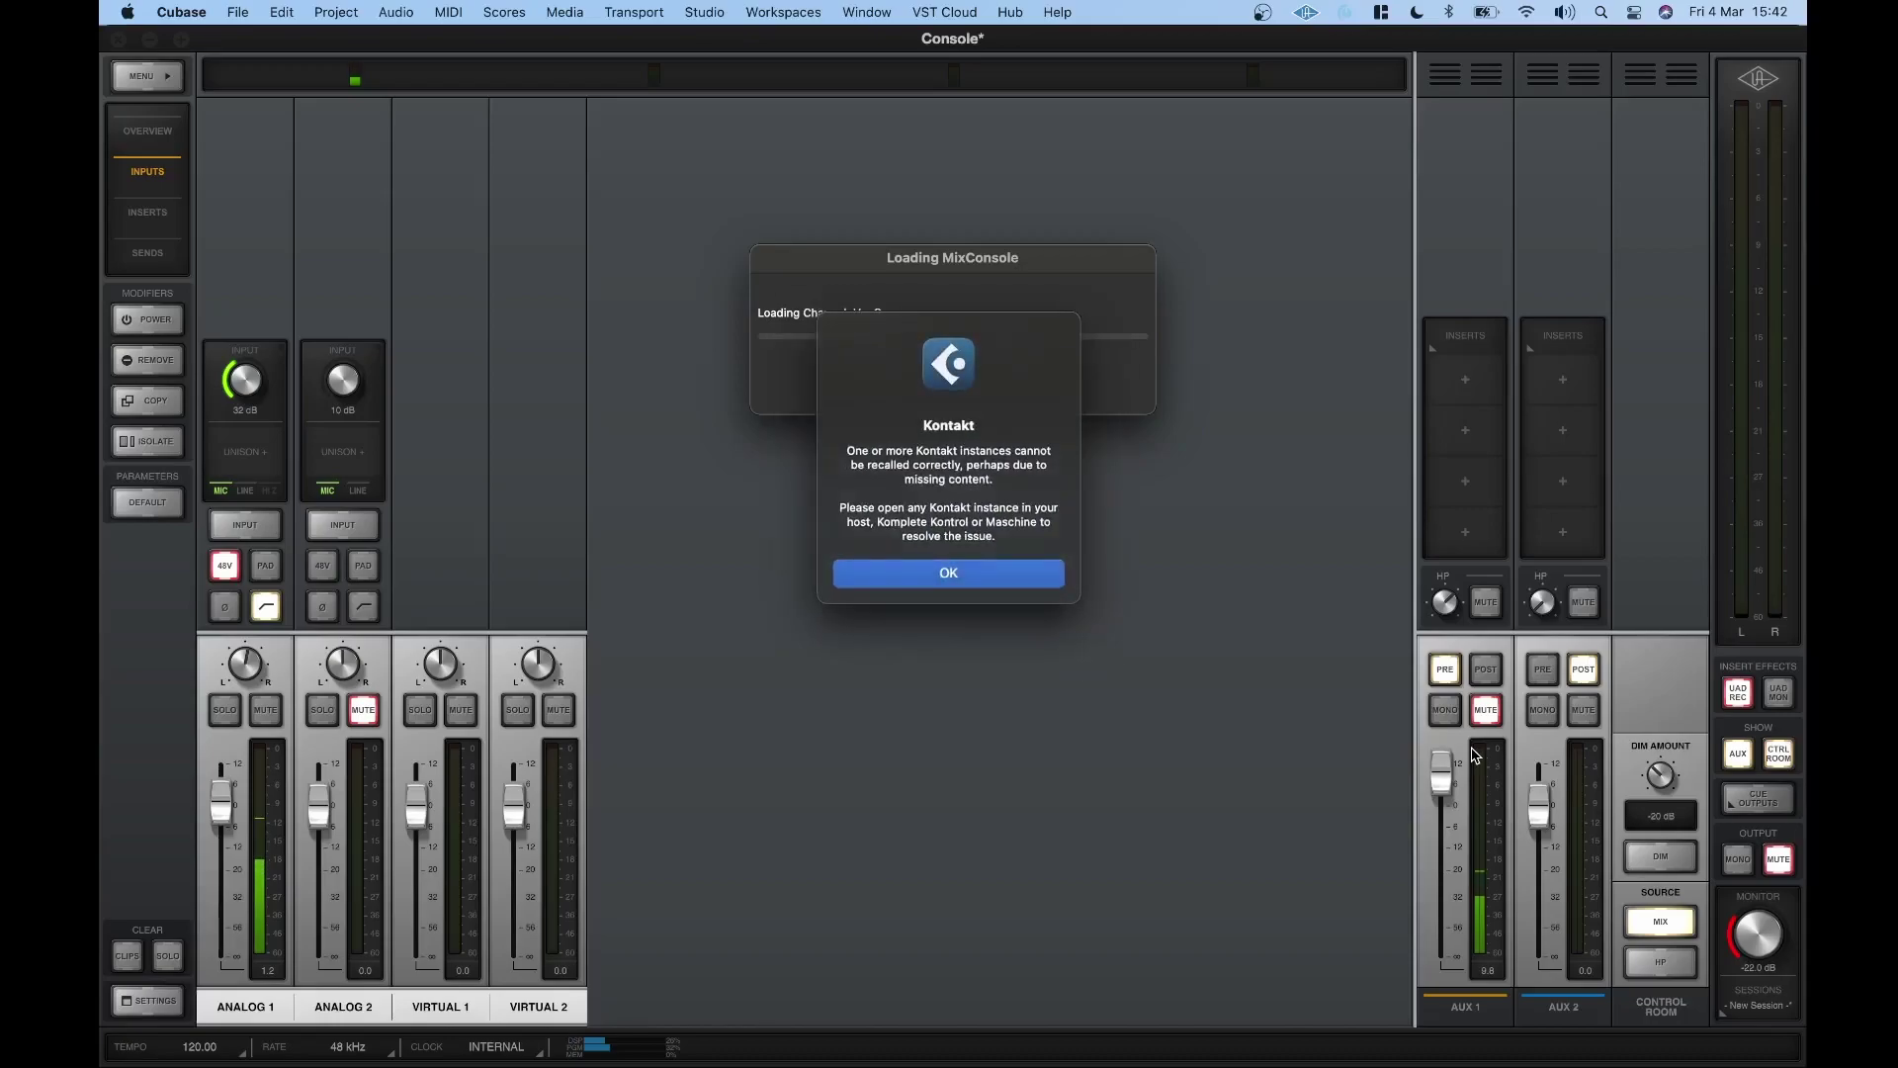
pyautogui.click(974, 584)
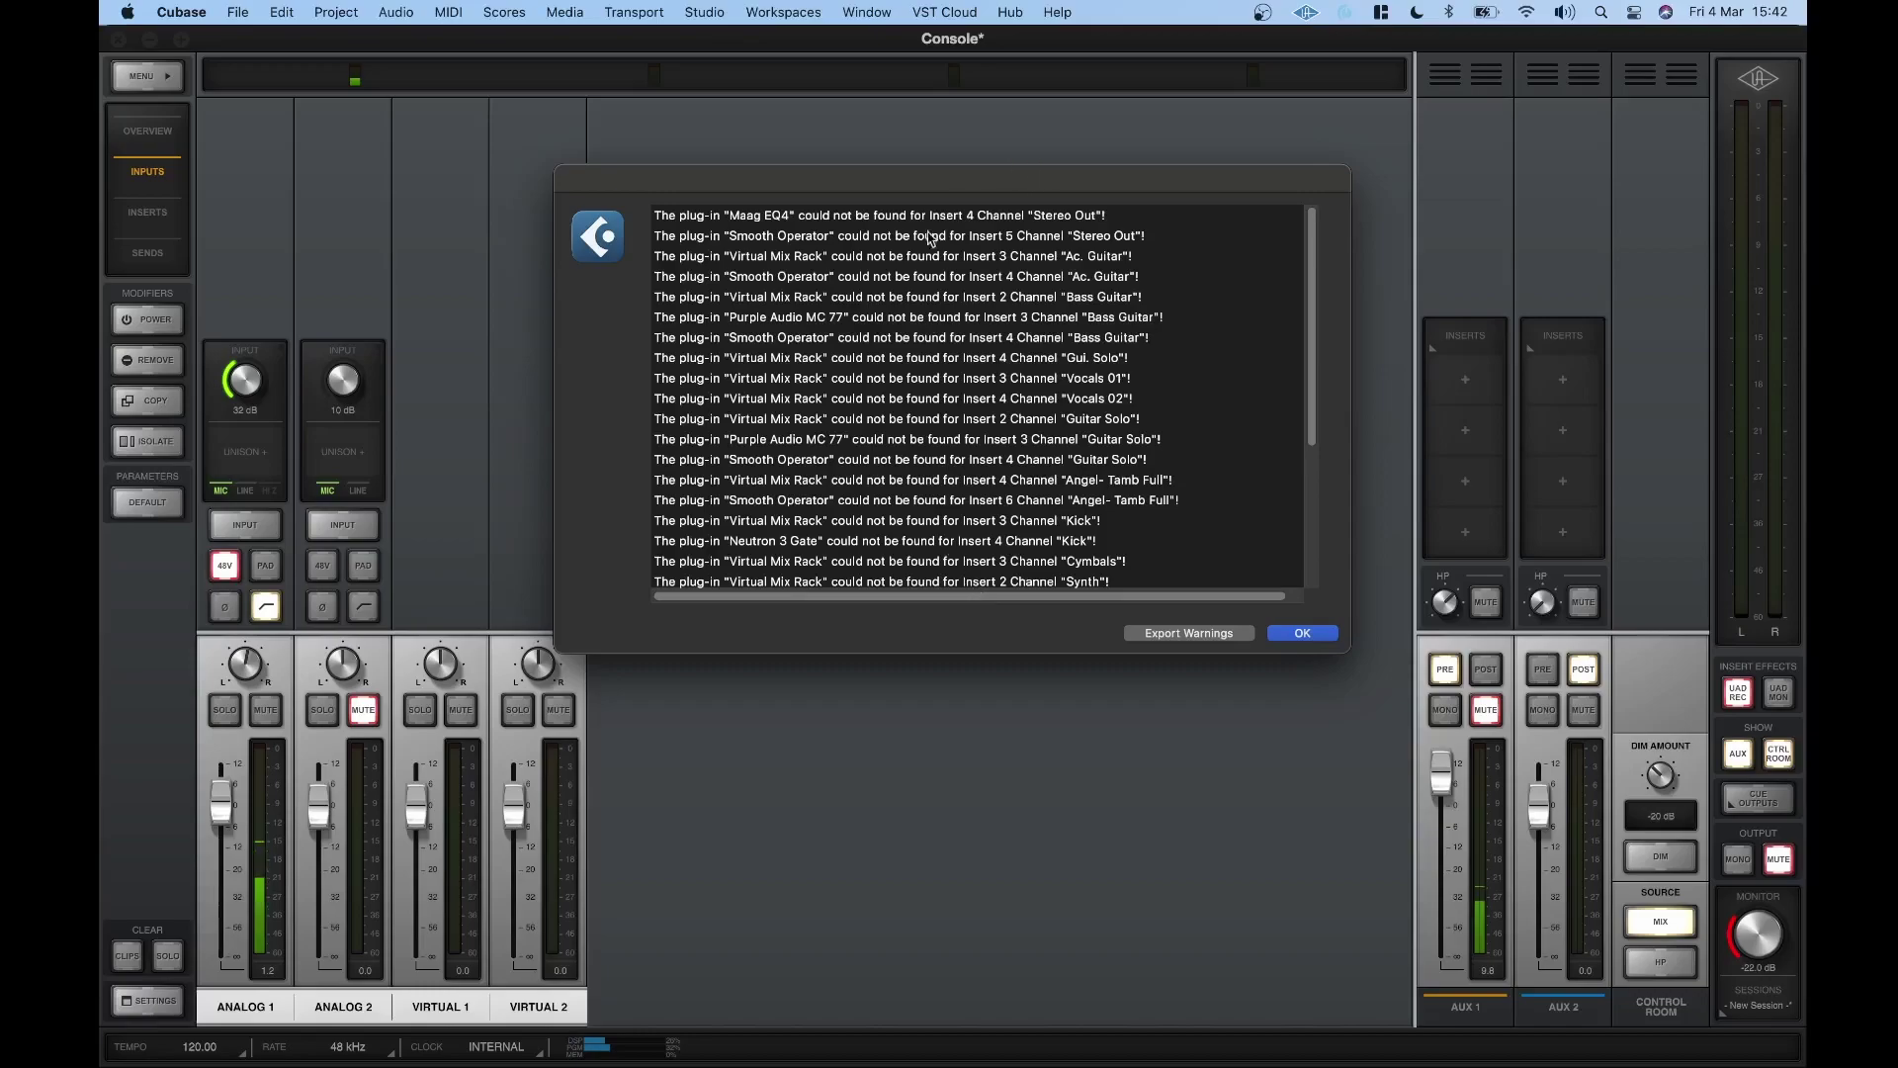
pyautogui.scroll(-5, 867, 279)
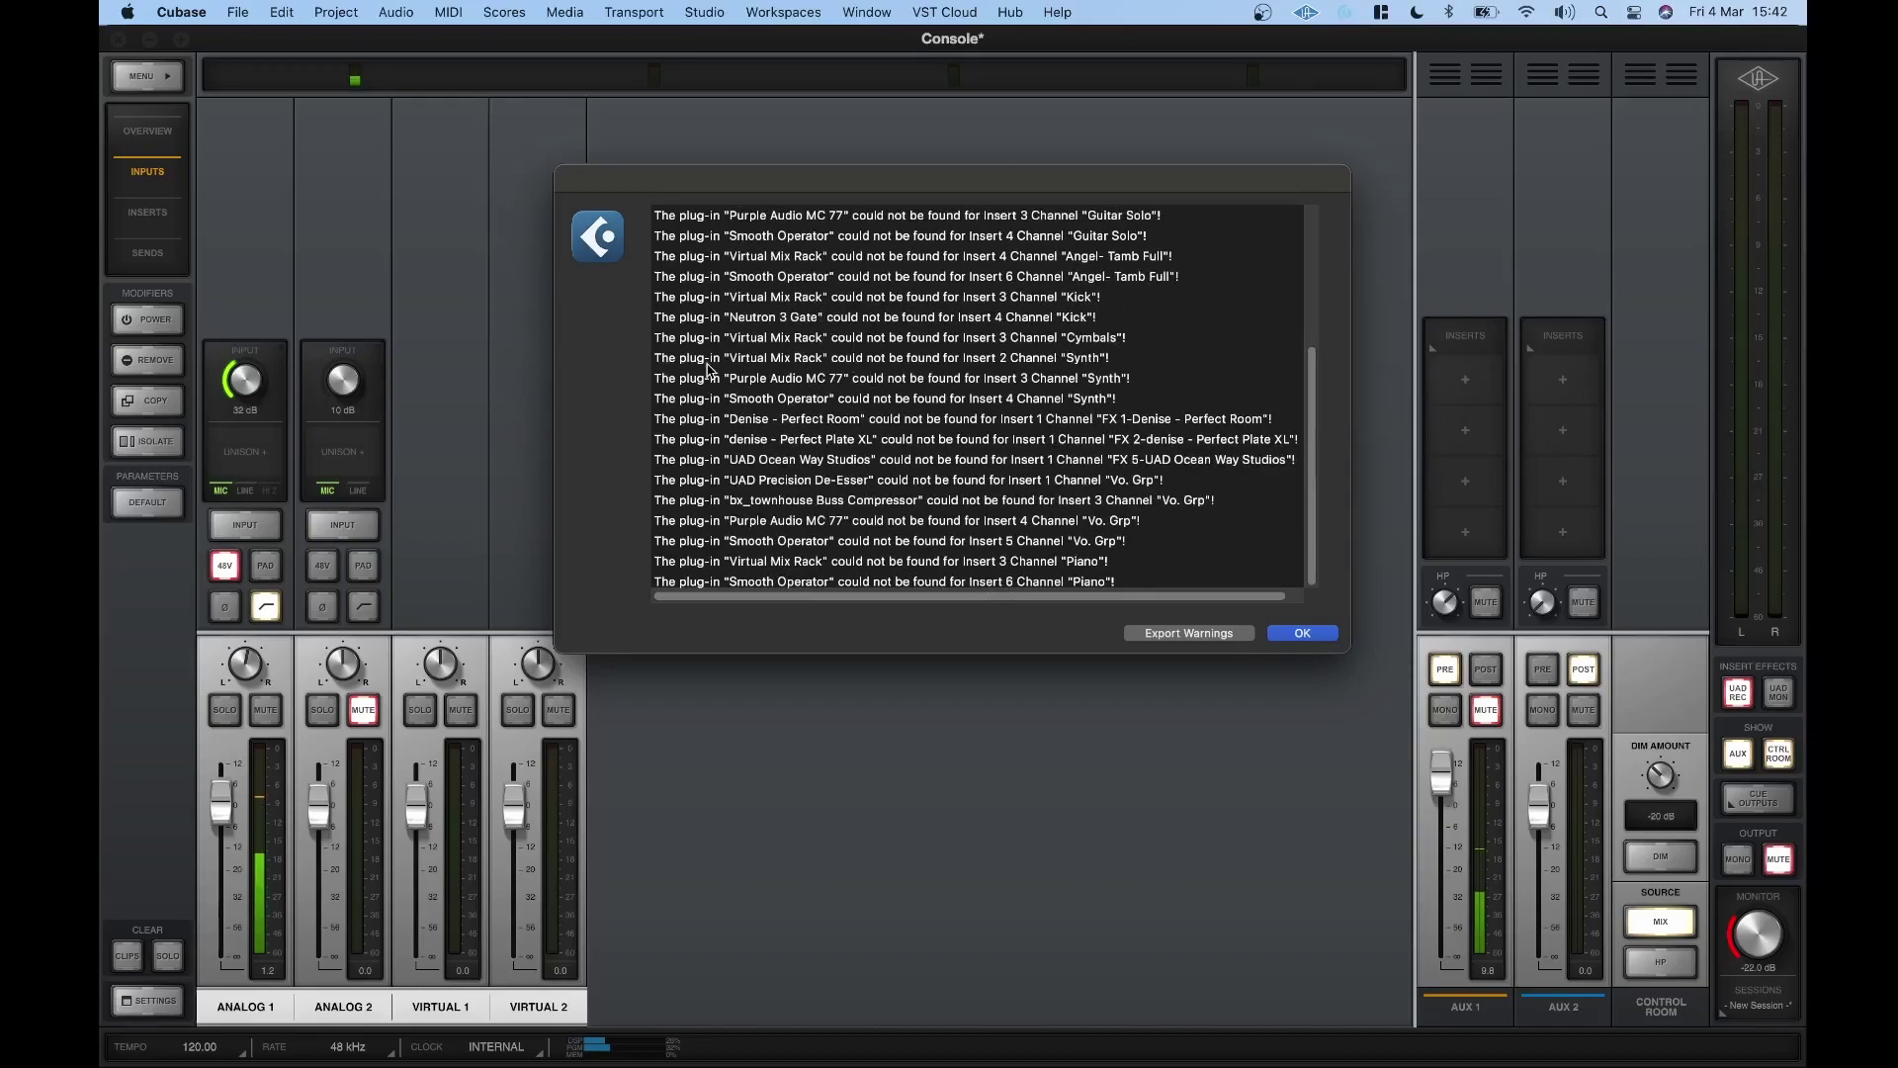
pyautogui.scroll(3, 707, 371)
pyautogui.scroll(2, 708, 370)
pyautogui.scroll(1, 757, 470)
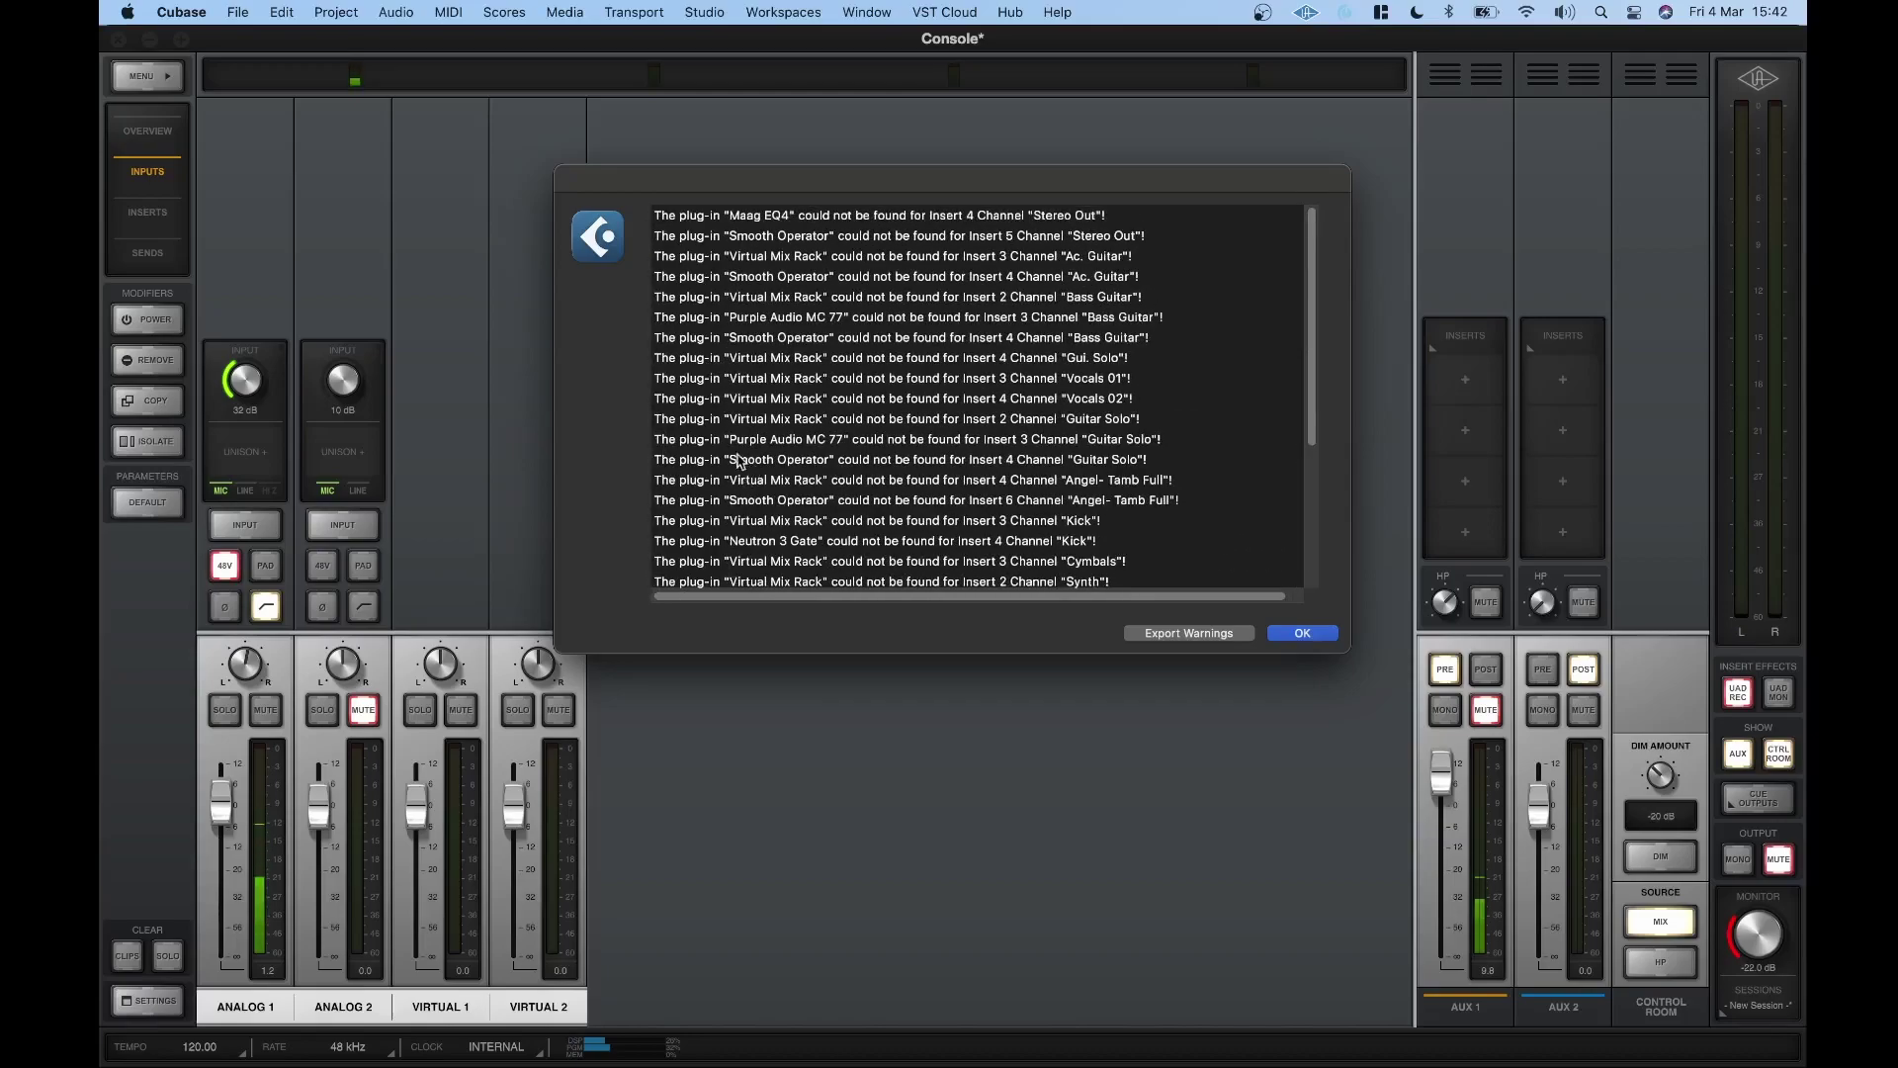
pyautogui.scroll(-5, 778, 336)
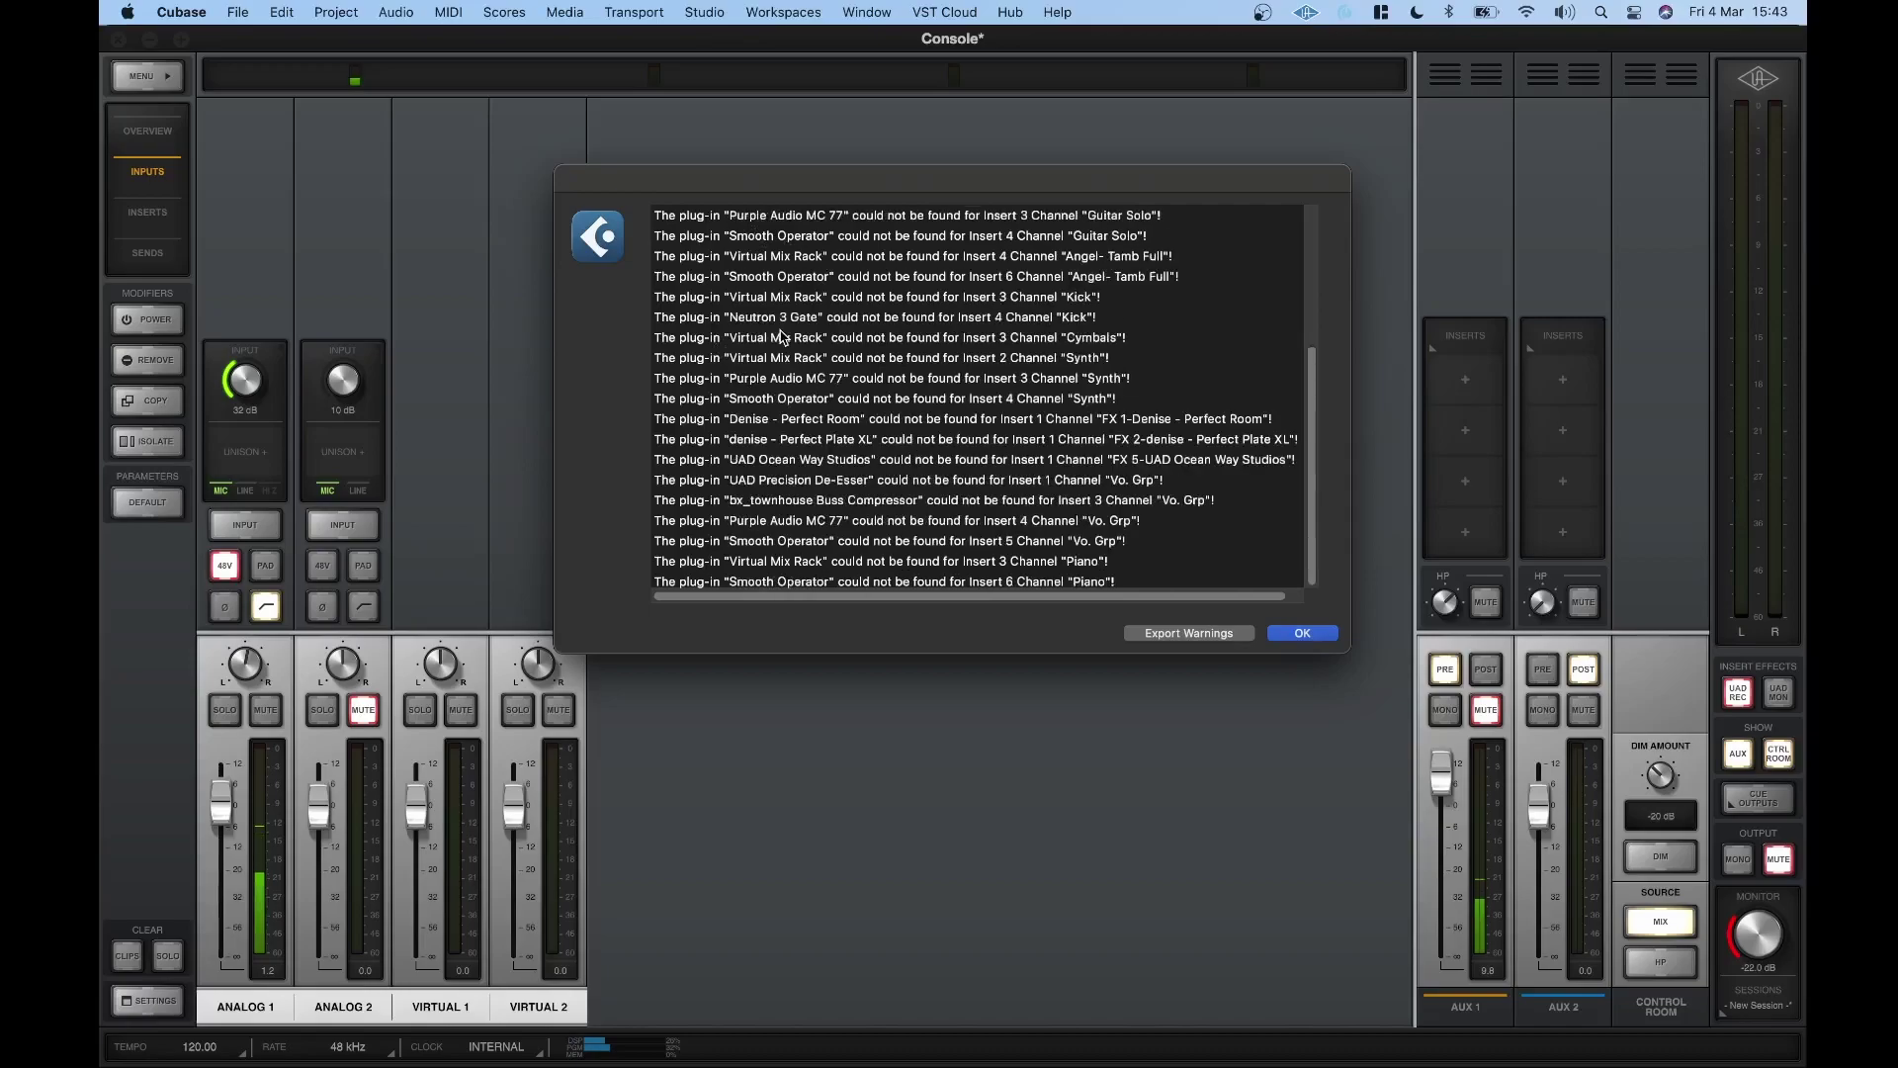
pyautogui.click(1287, 635)
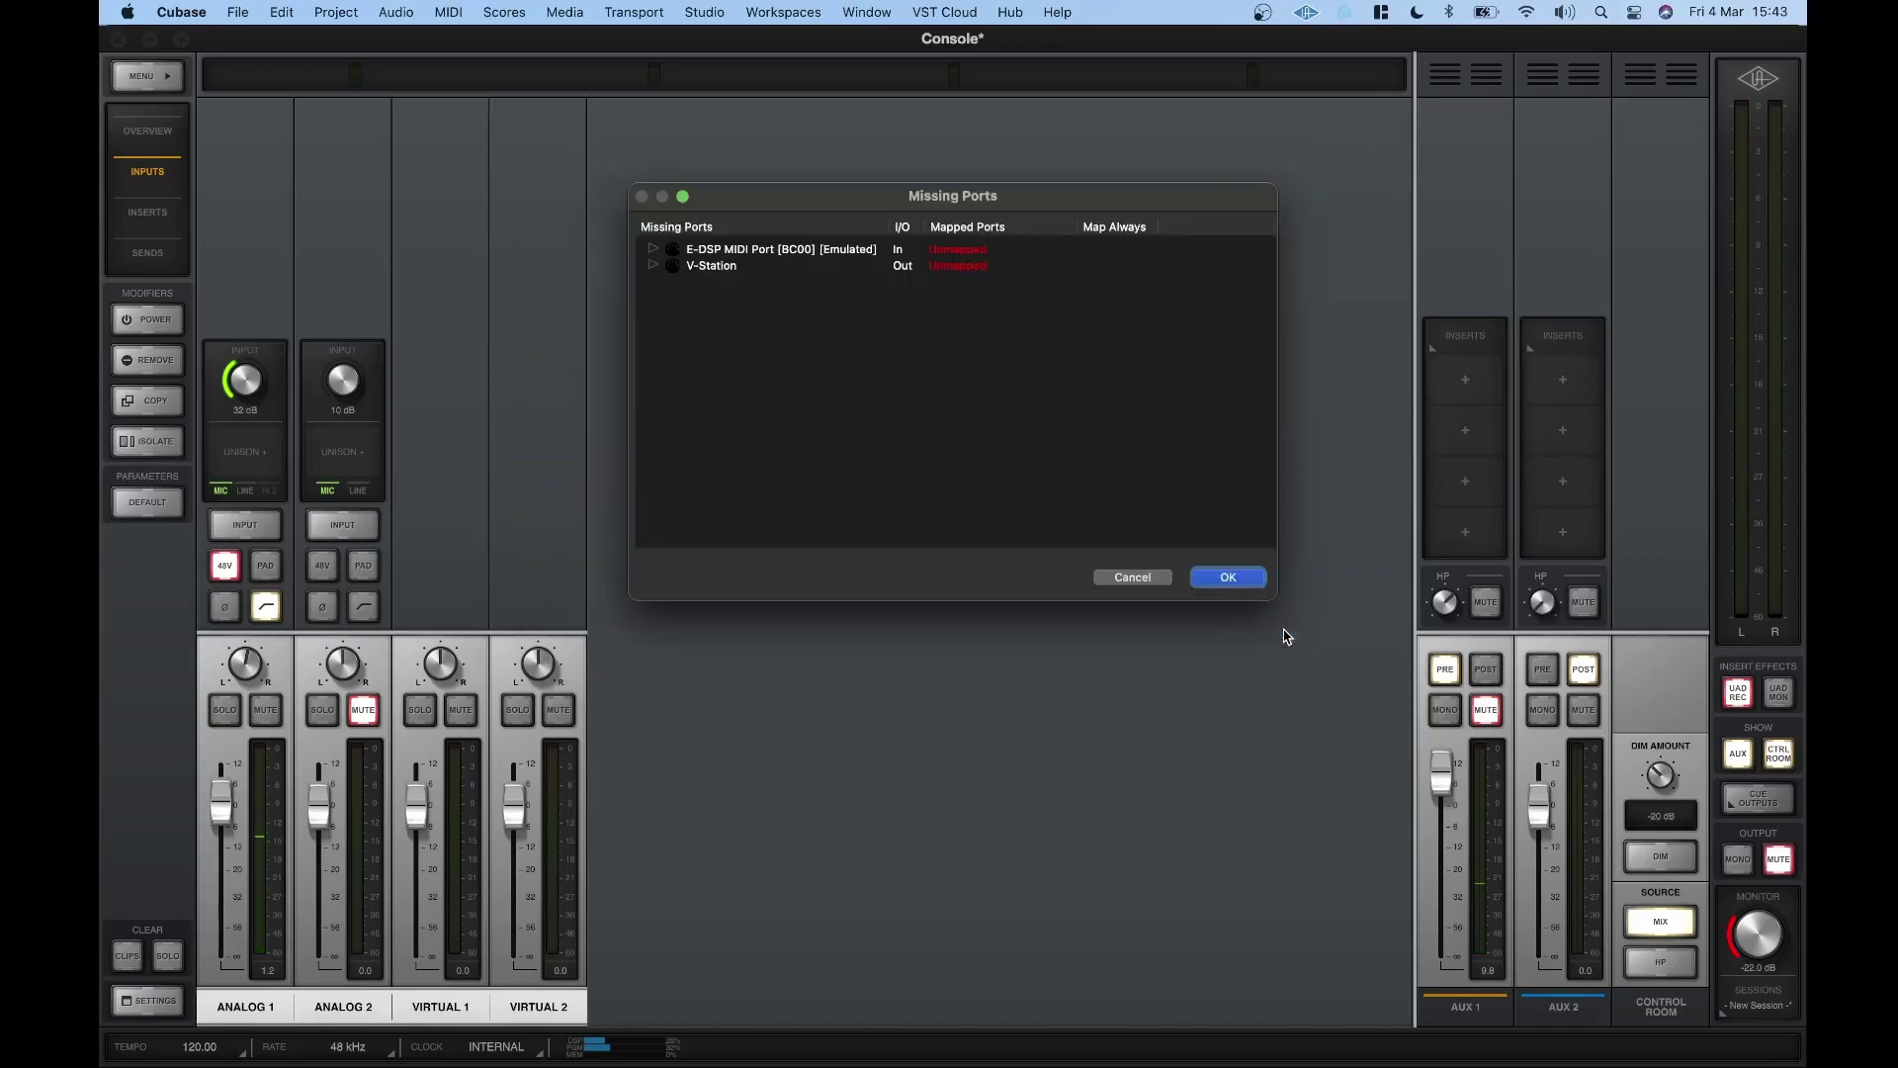
# - Accept the Missing Ports notice and scroll through Angel-2021-17's tracks and arrangement
pyautogui.click(1226, 576)
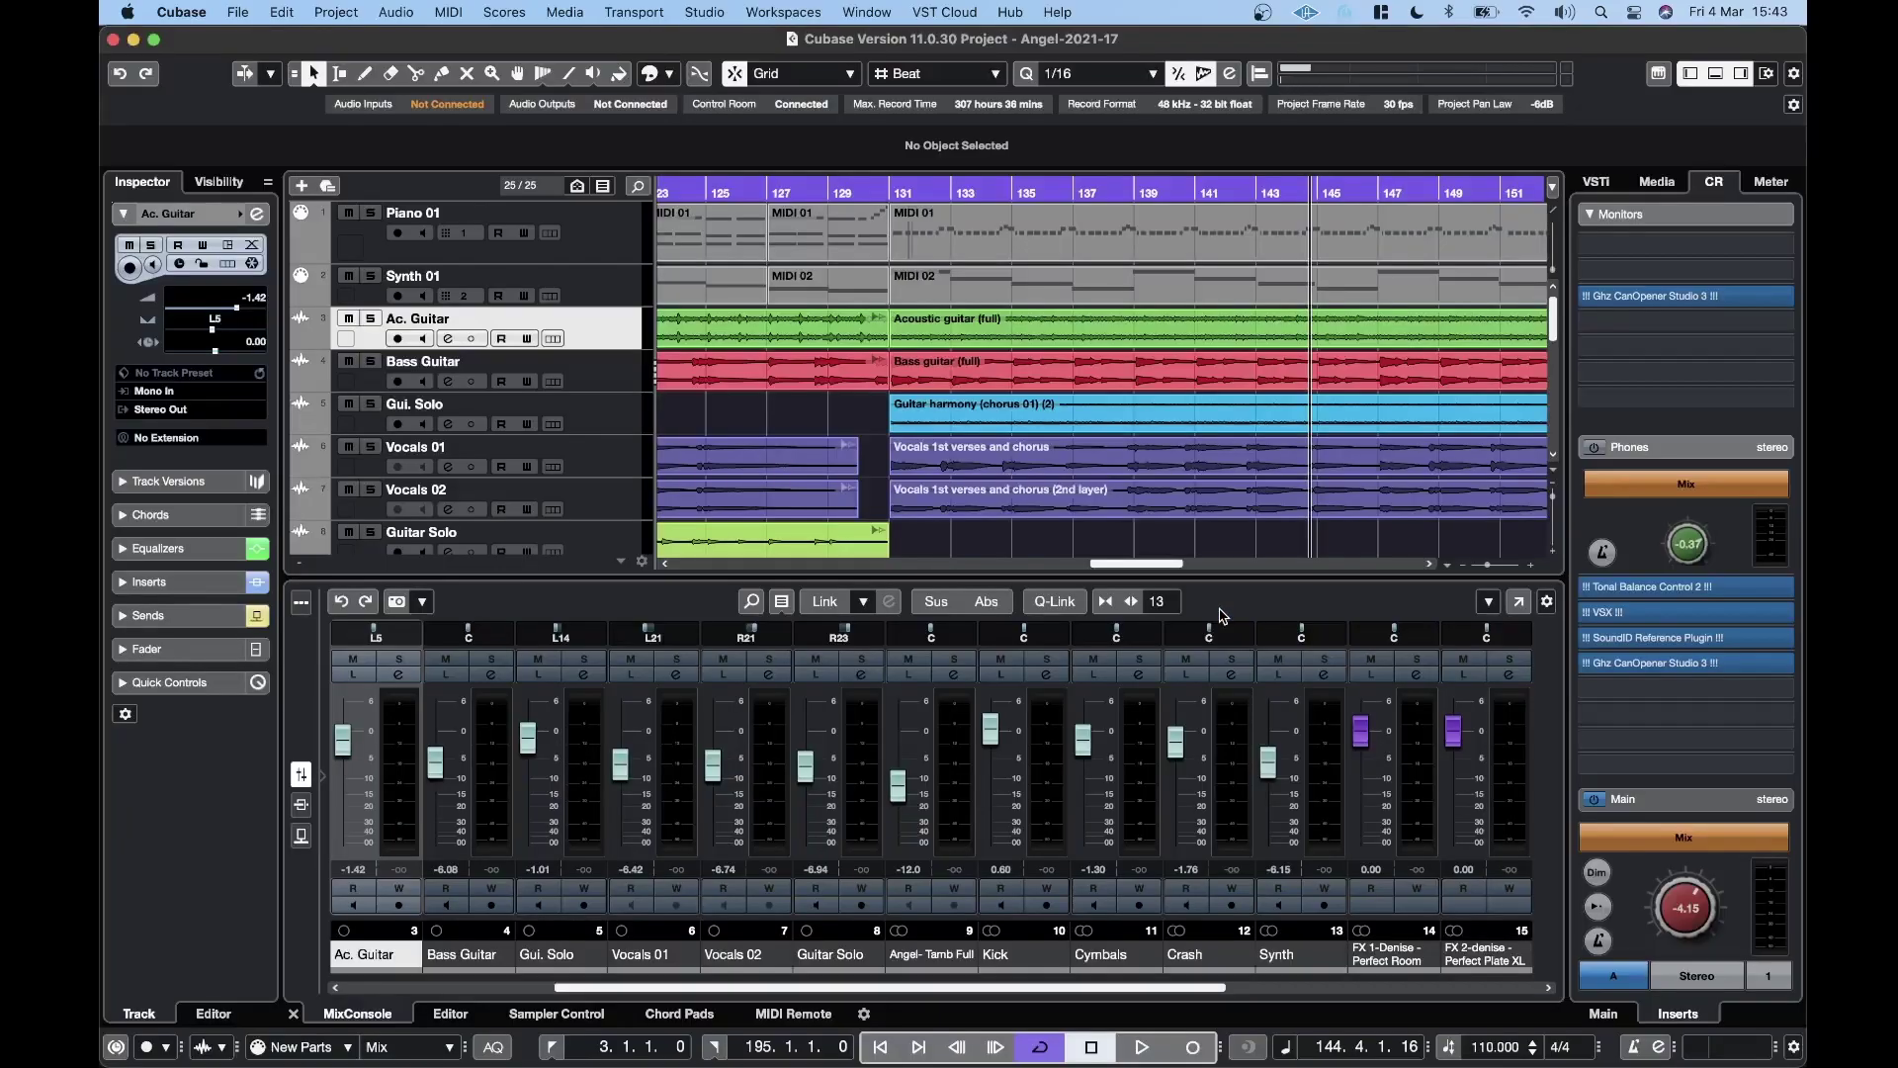
pyautogui.scroll(-5, 864, 307)
pyautogui.hscroll(-10, 864, 306)
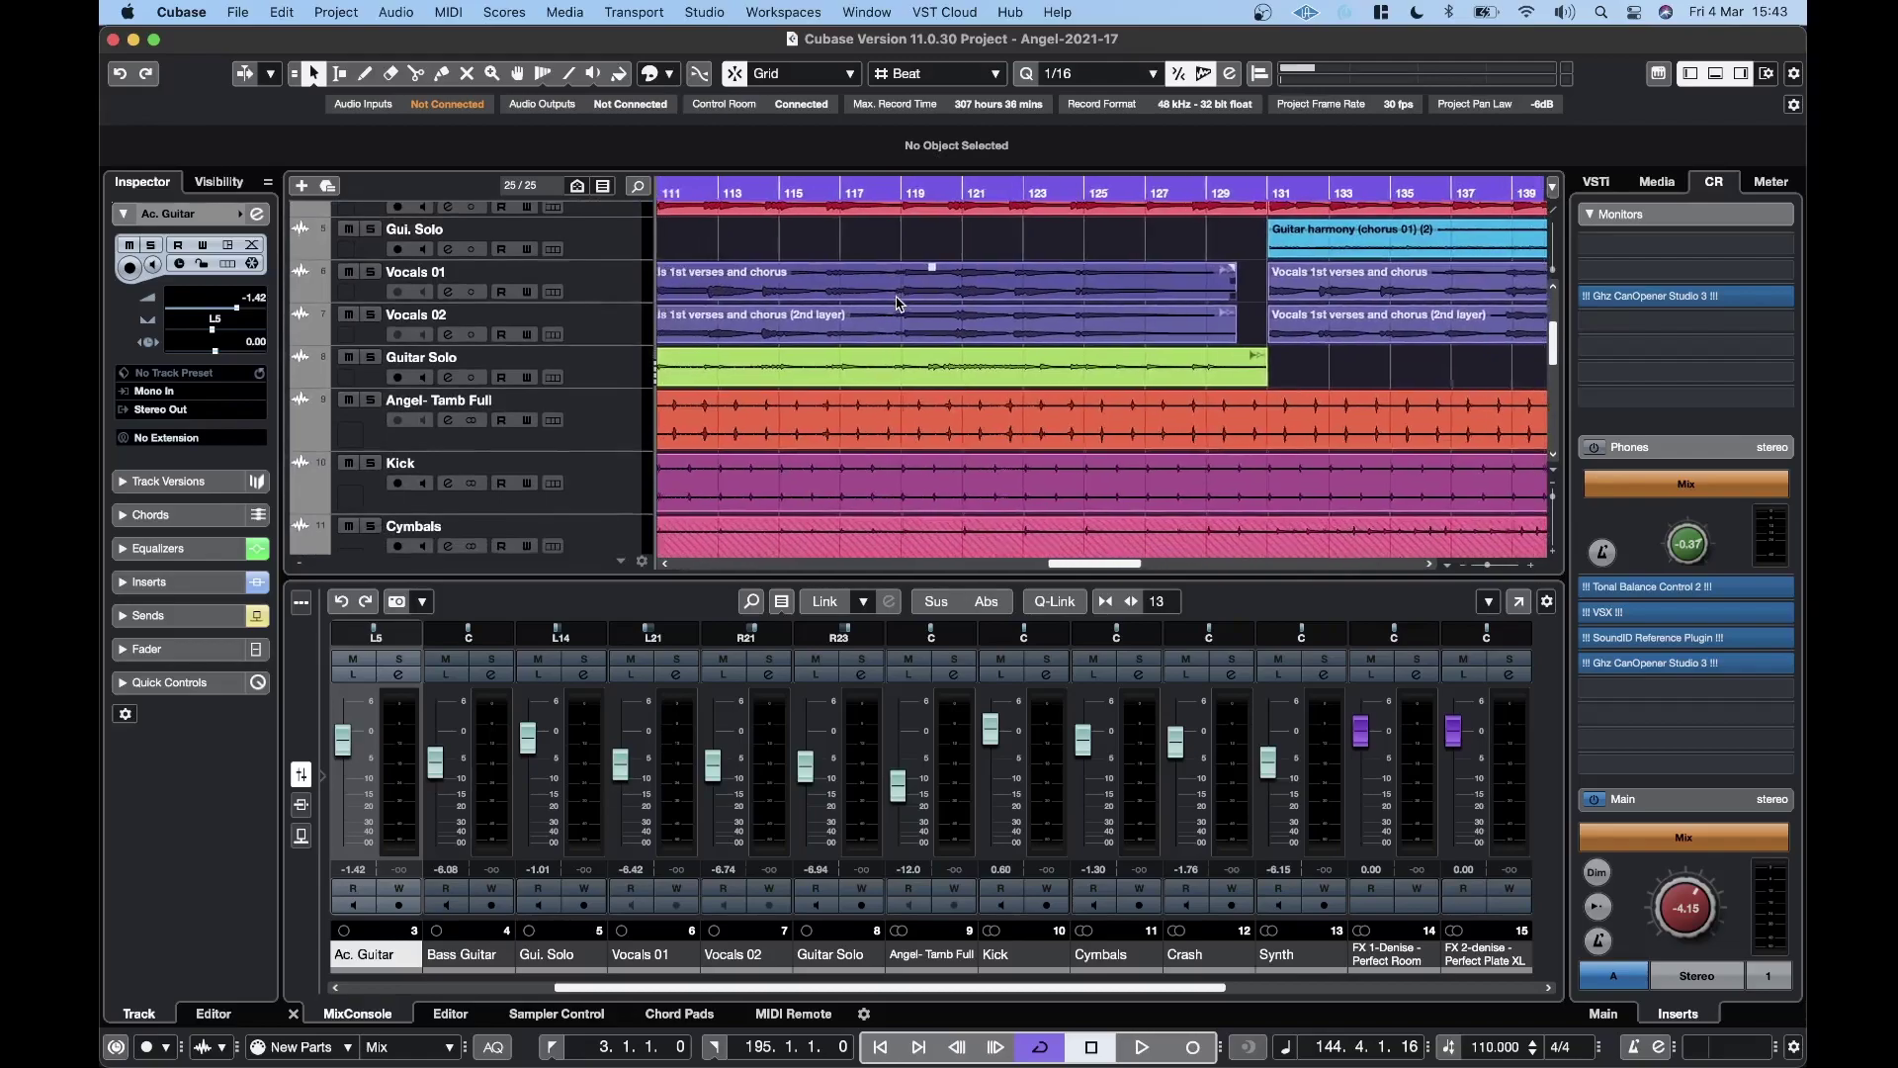
pyautogui.hscroll(10, 900, 303)
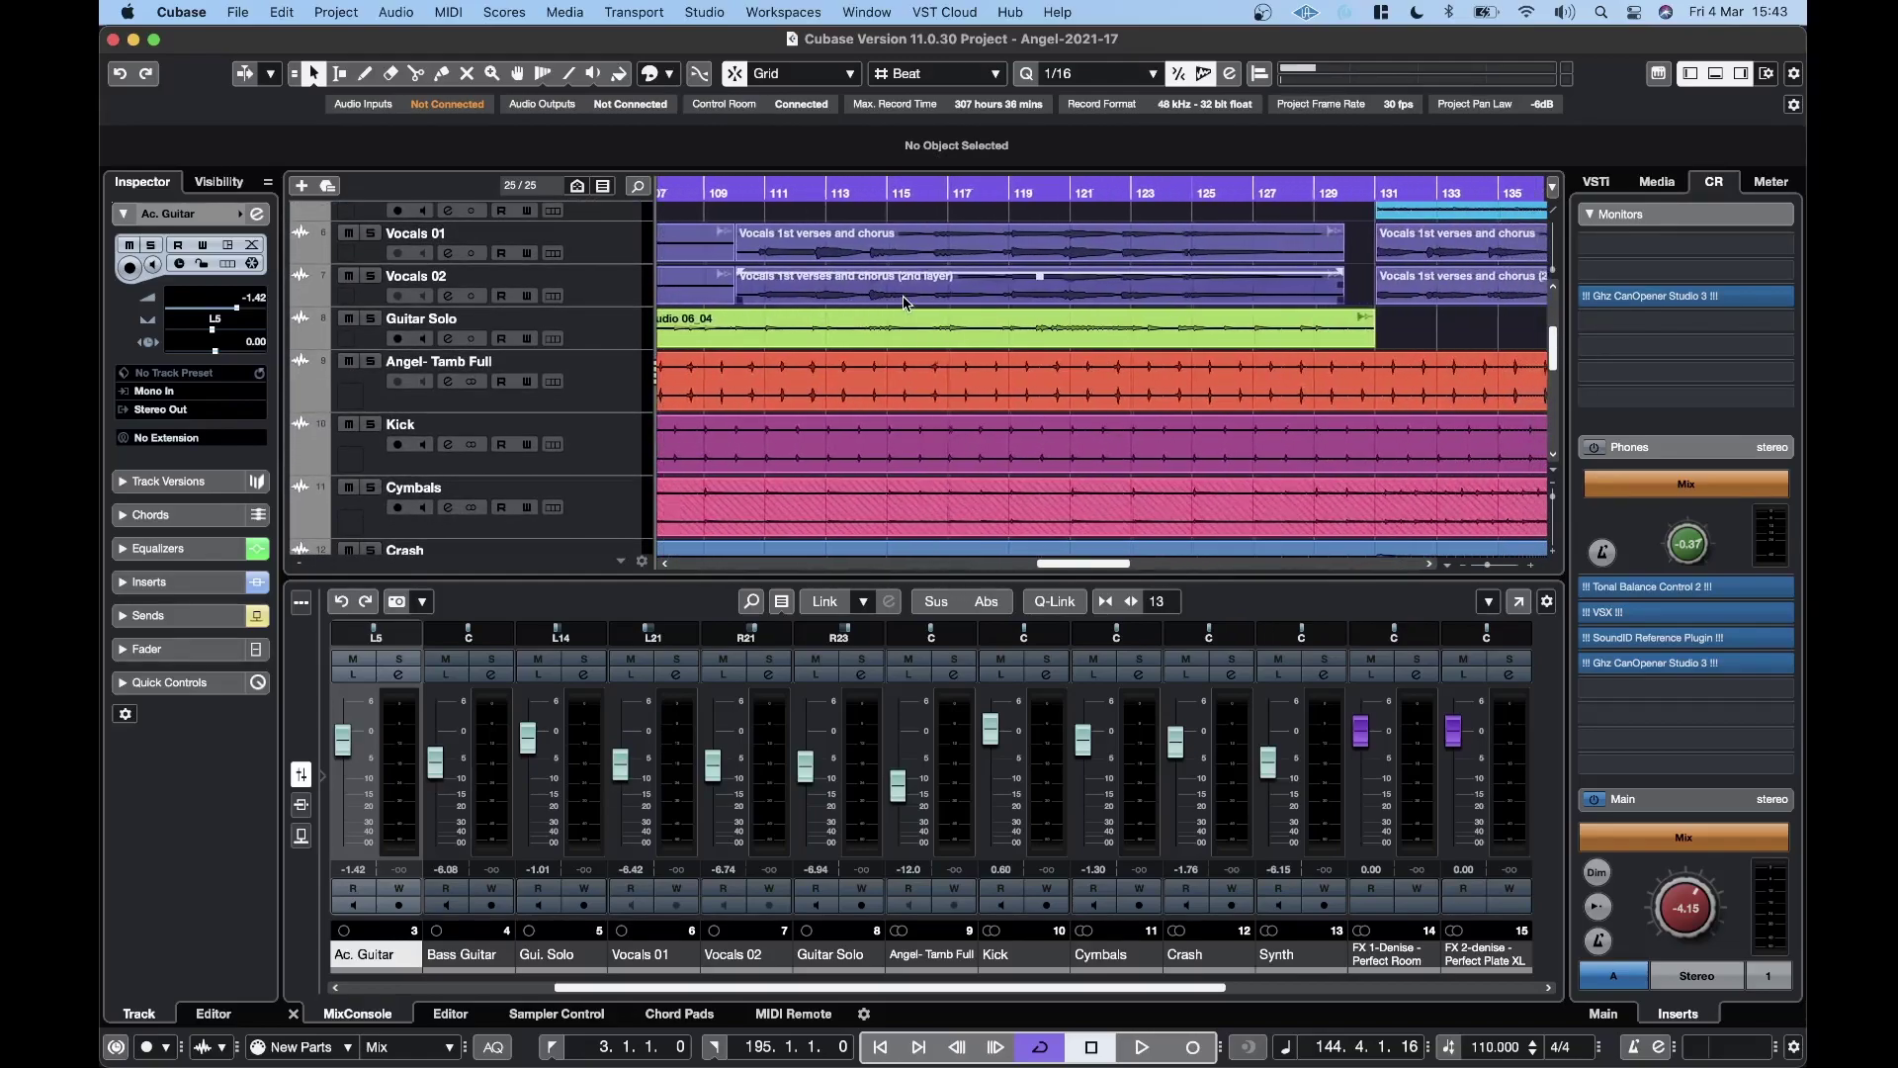
pyautogui.hscroll(6, 904, 303)
pyautogui.scroll(-2, 904, 303)
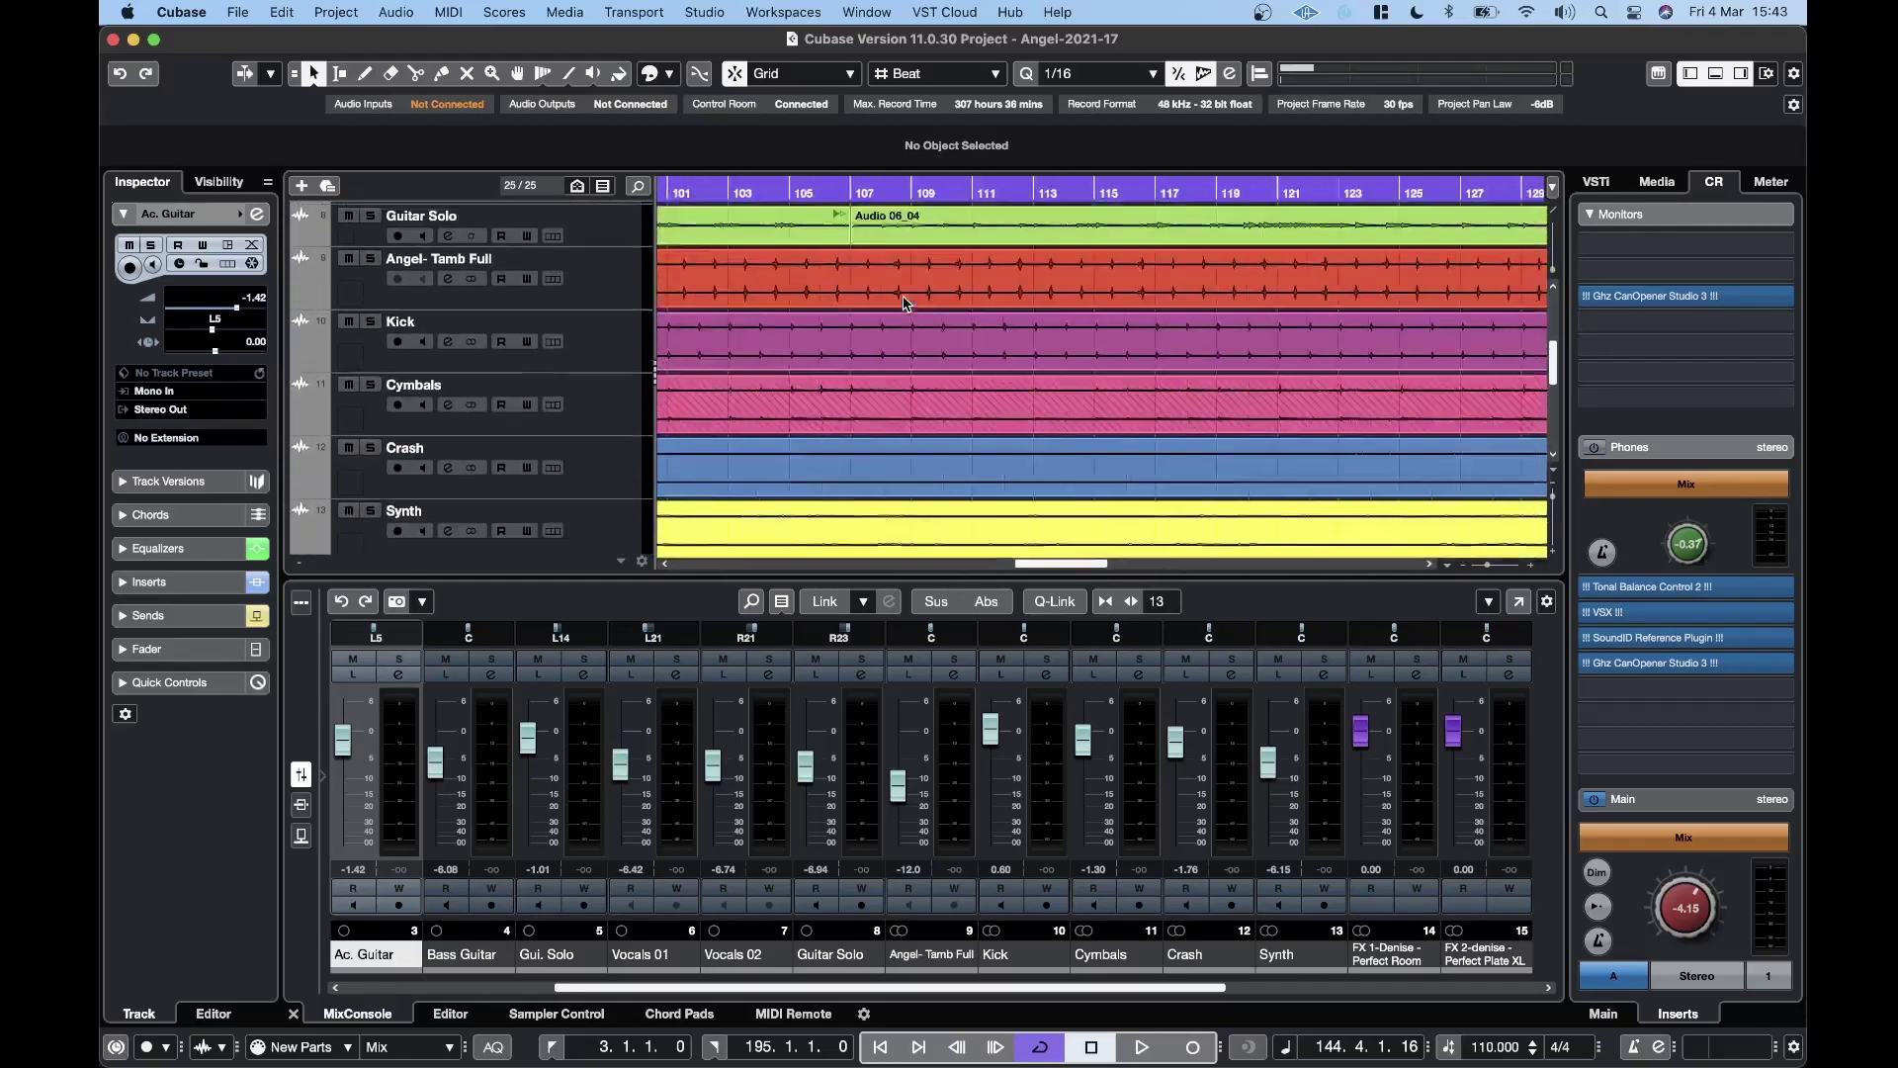
pyautogui.scroll(4, 904, 302)
pyautogui.hscroll(-12, 904, 303)
pyautogui.scroll(3, 904, 303)
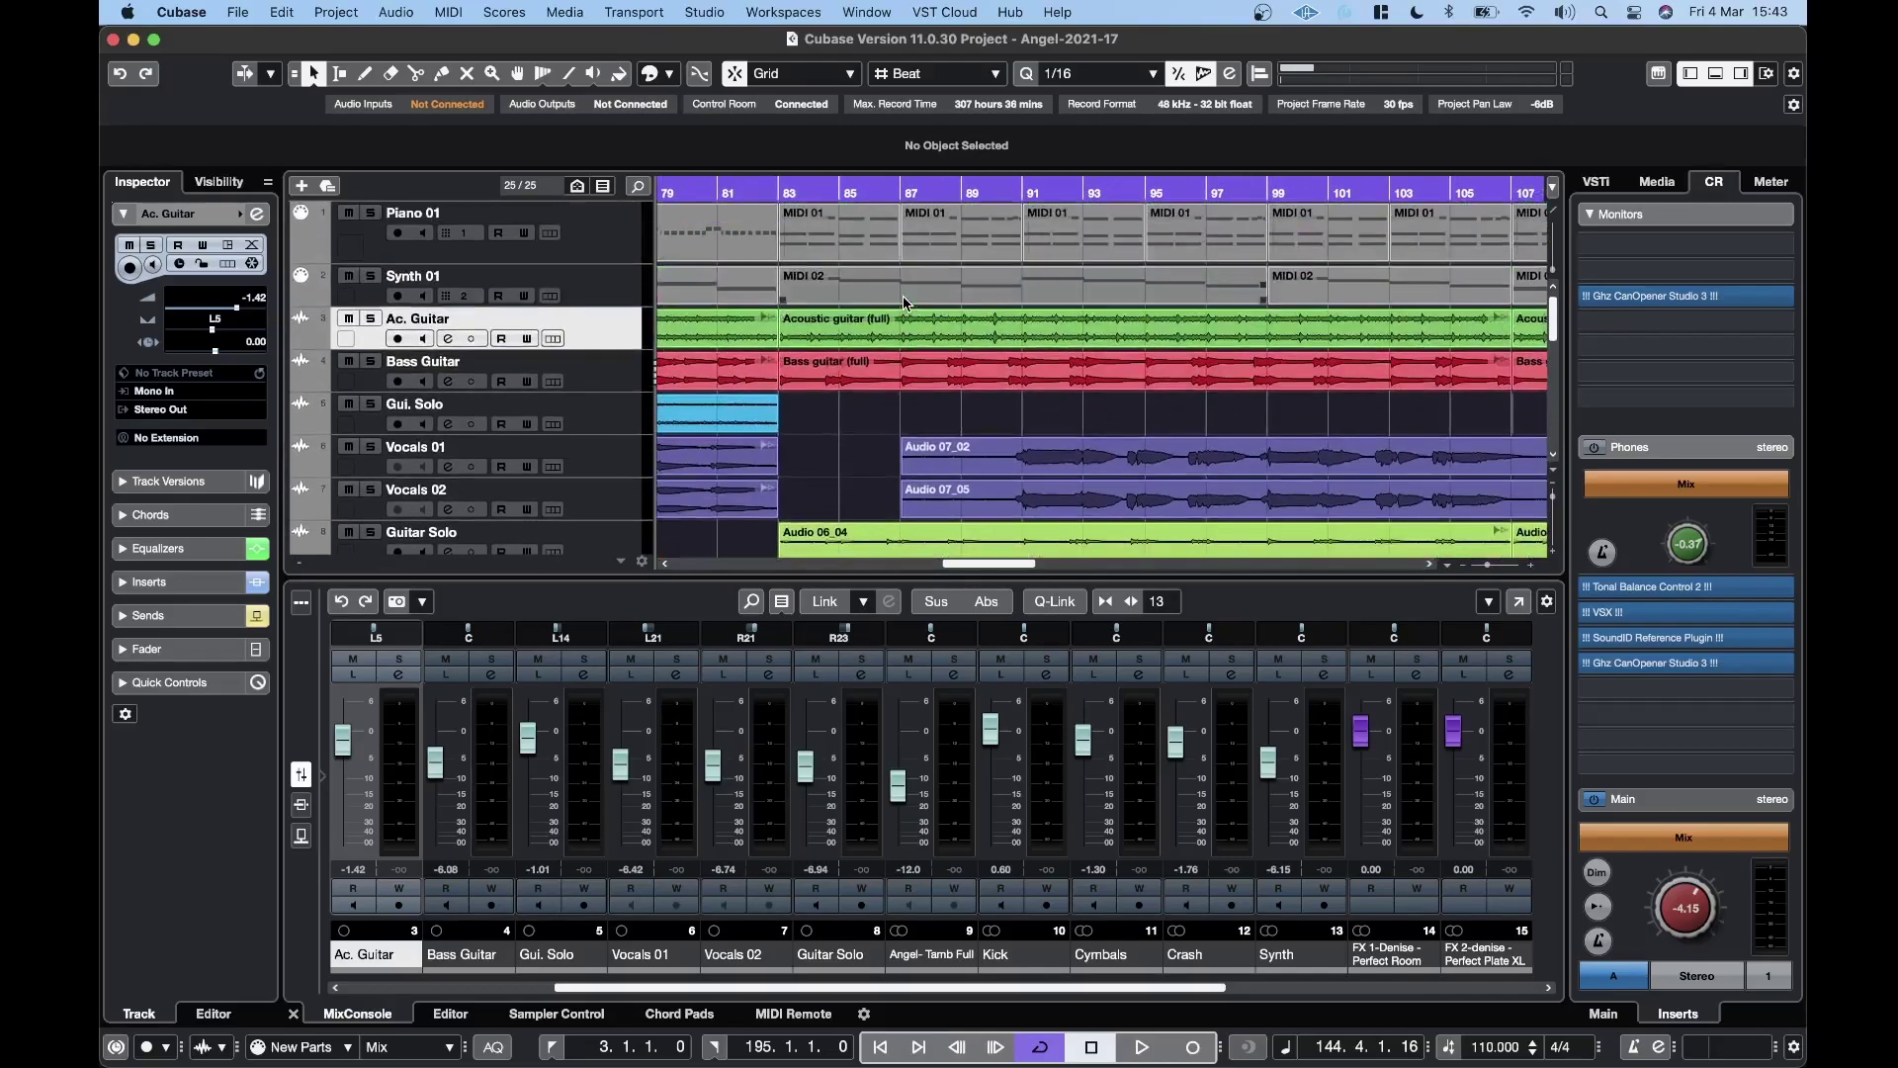
pyautogui.hscroll(13, 833, 407)
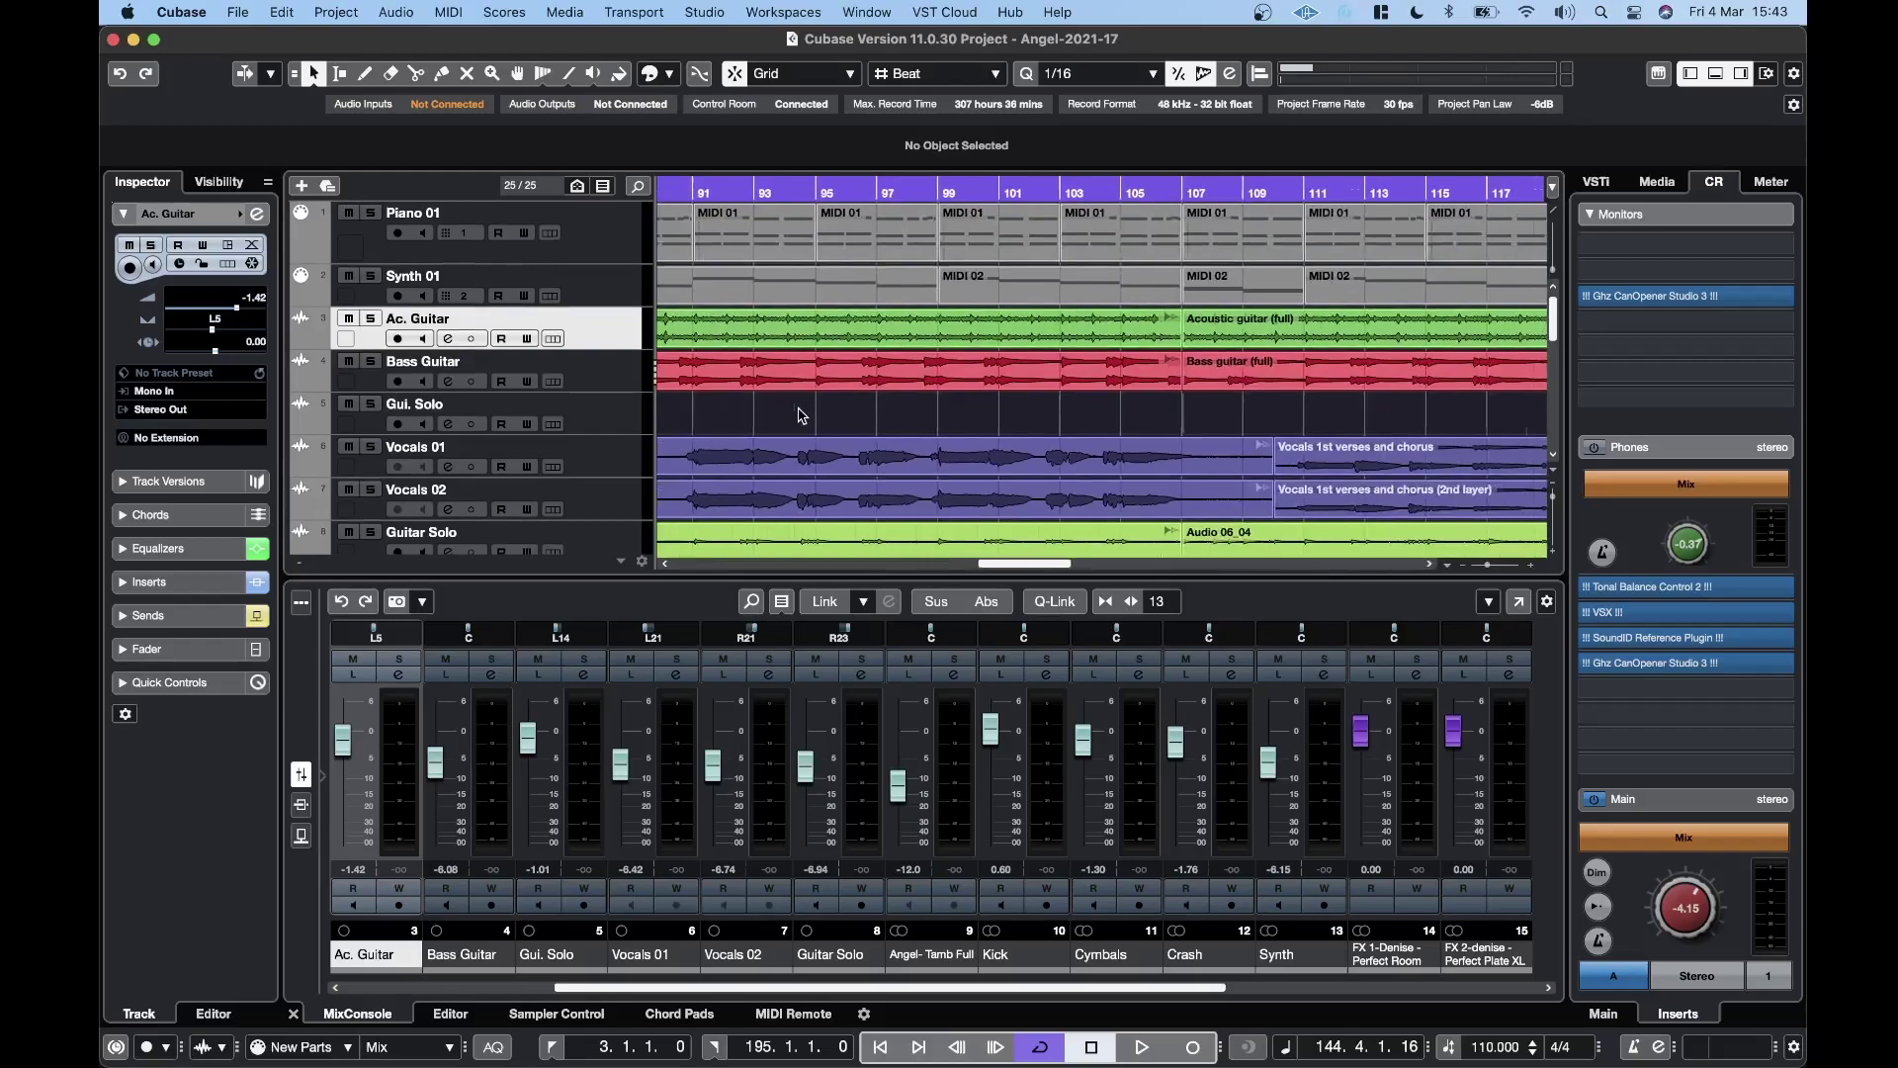
pyautogui.hscroll(-20, 833, 406)
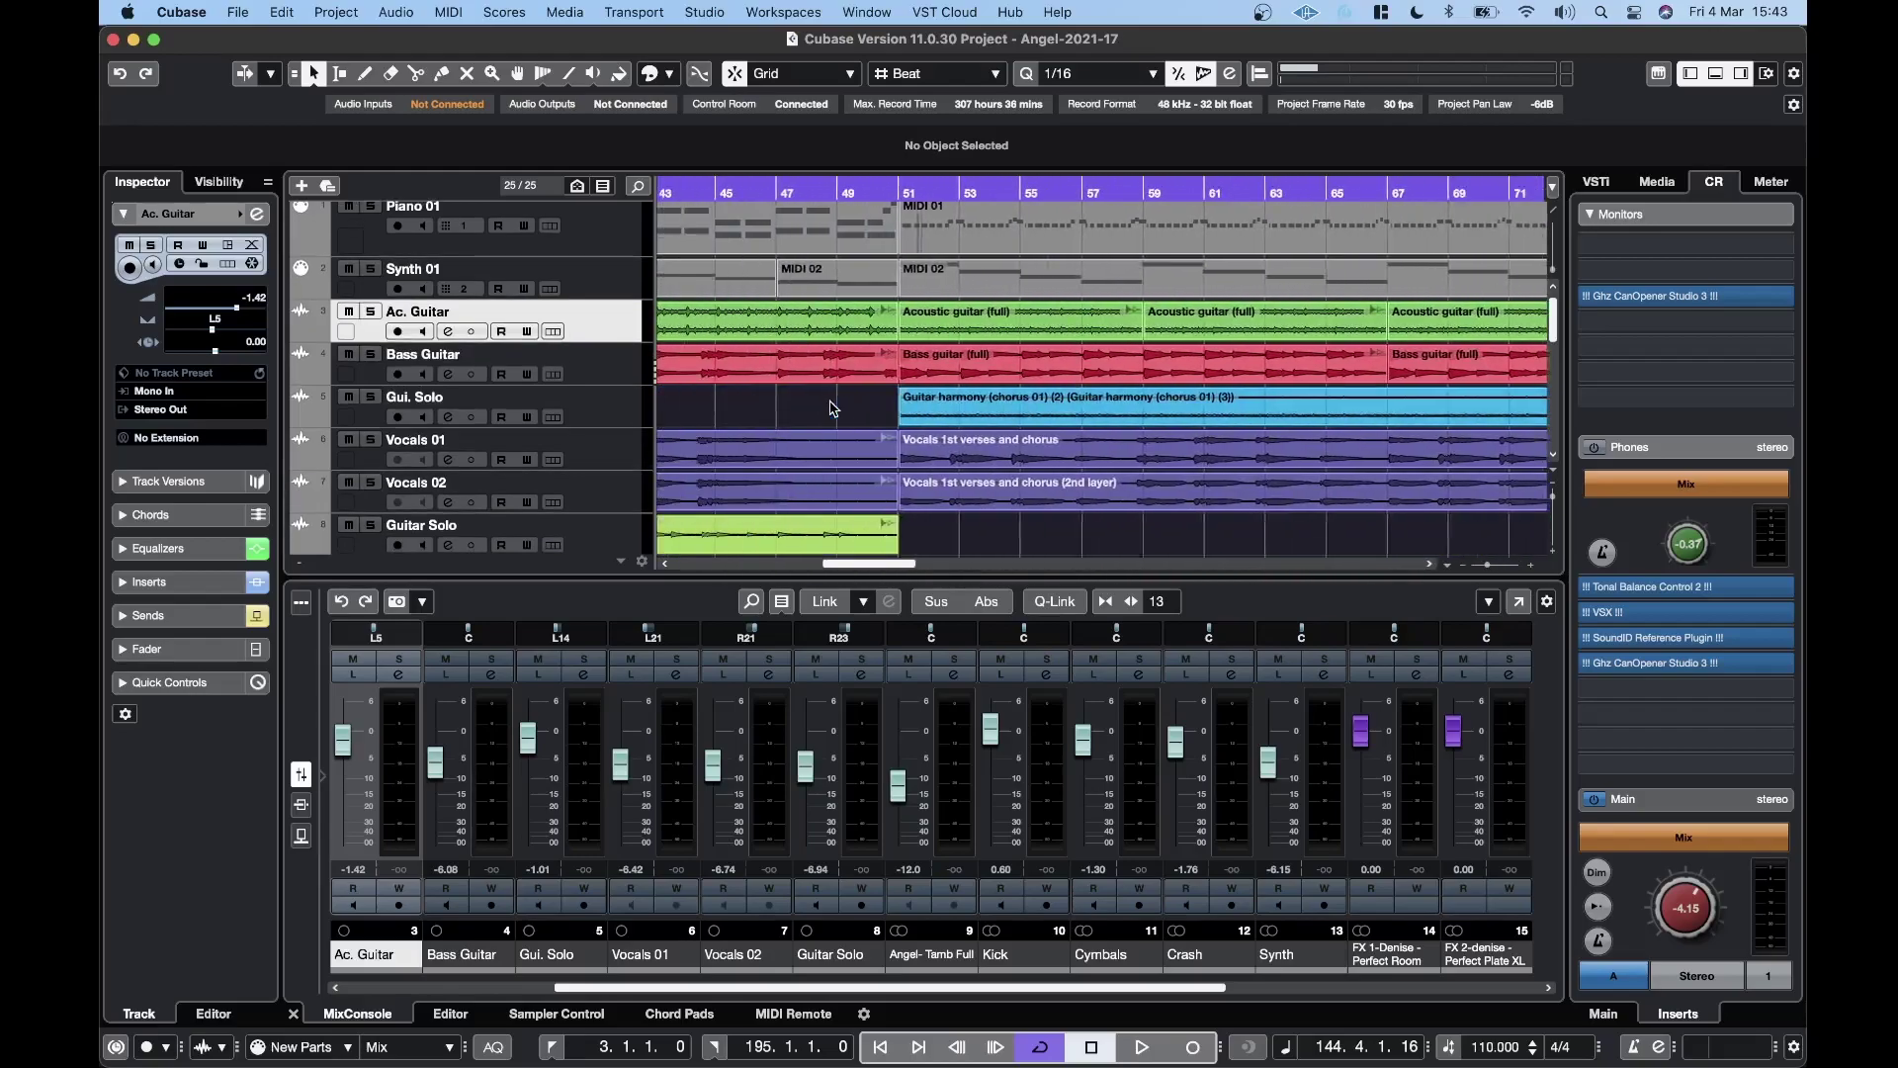
pyautogui.scroll(-4, 831, 409)
pyautogui.scroll(-6, 829, 409)
pyautogui.hscroll(-6, 828, 409)
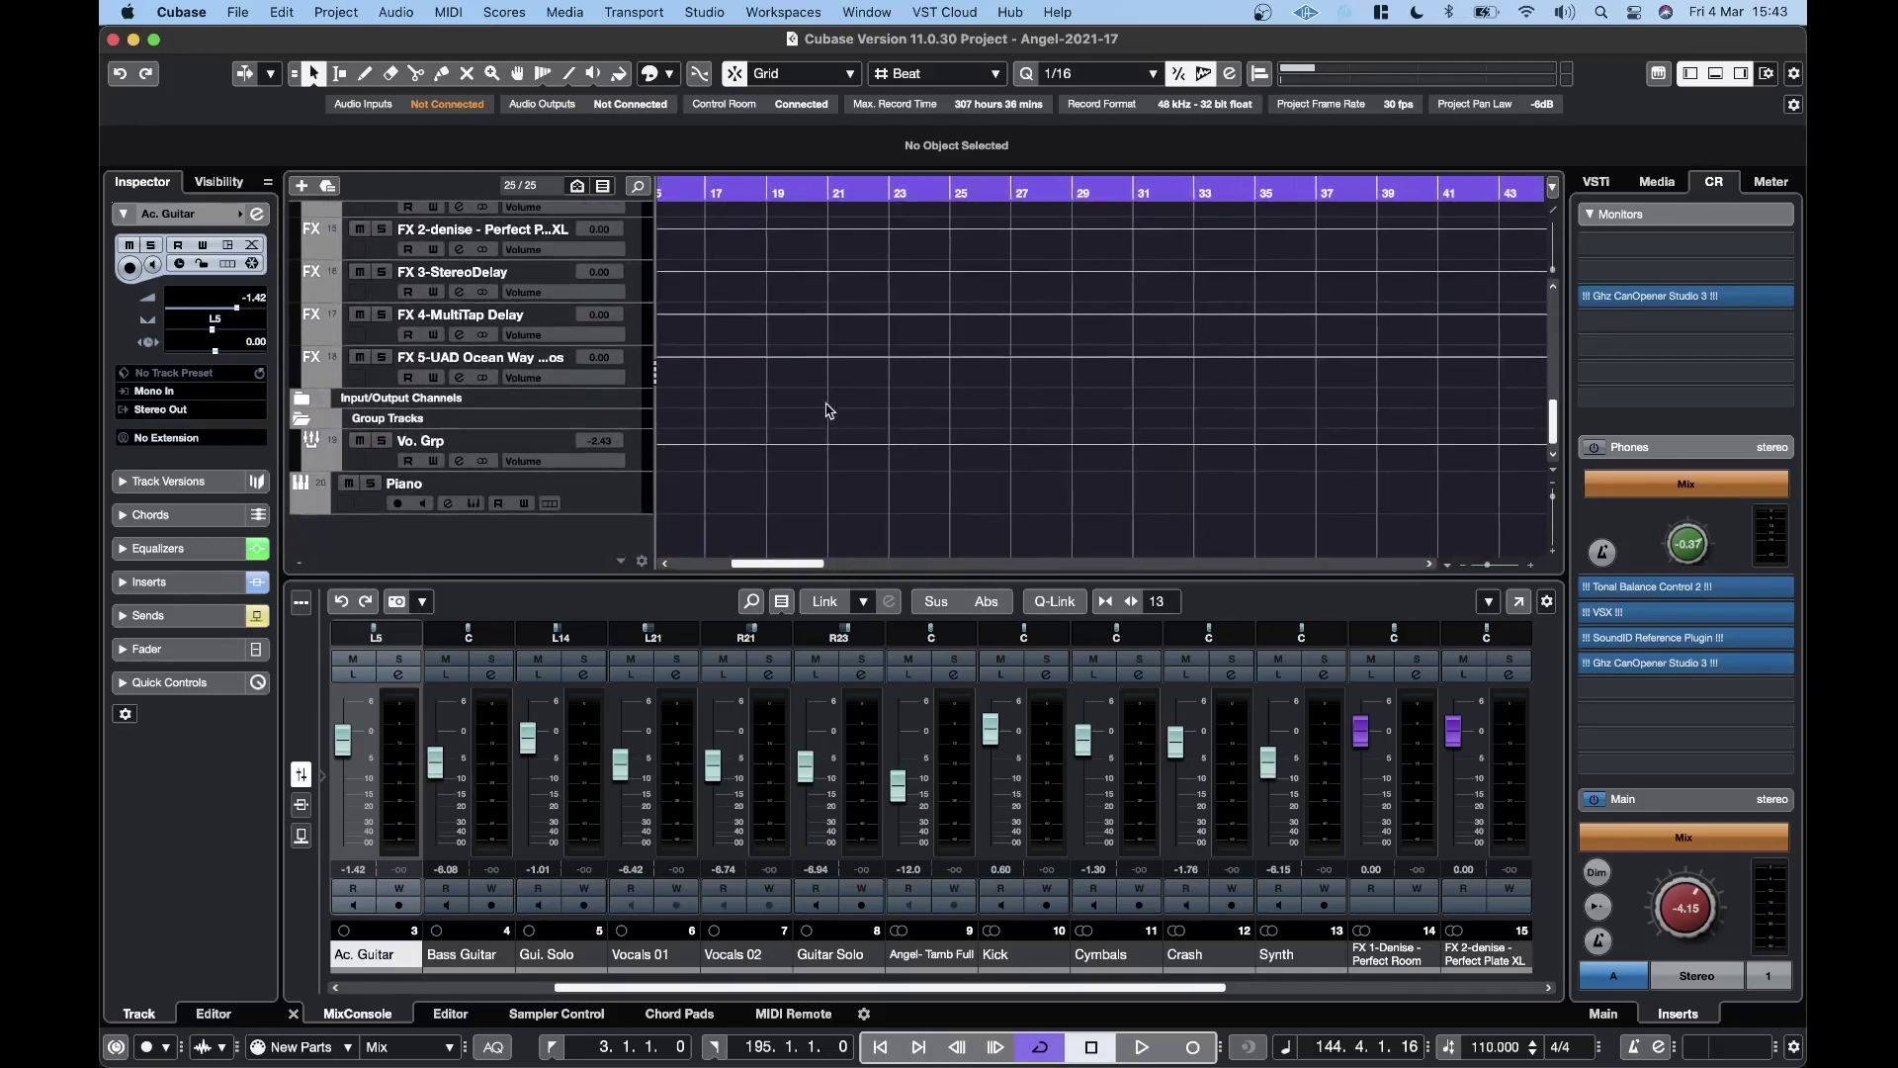
pyautogui.scroll(10, 828, 409)
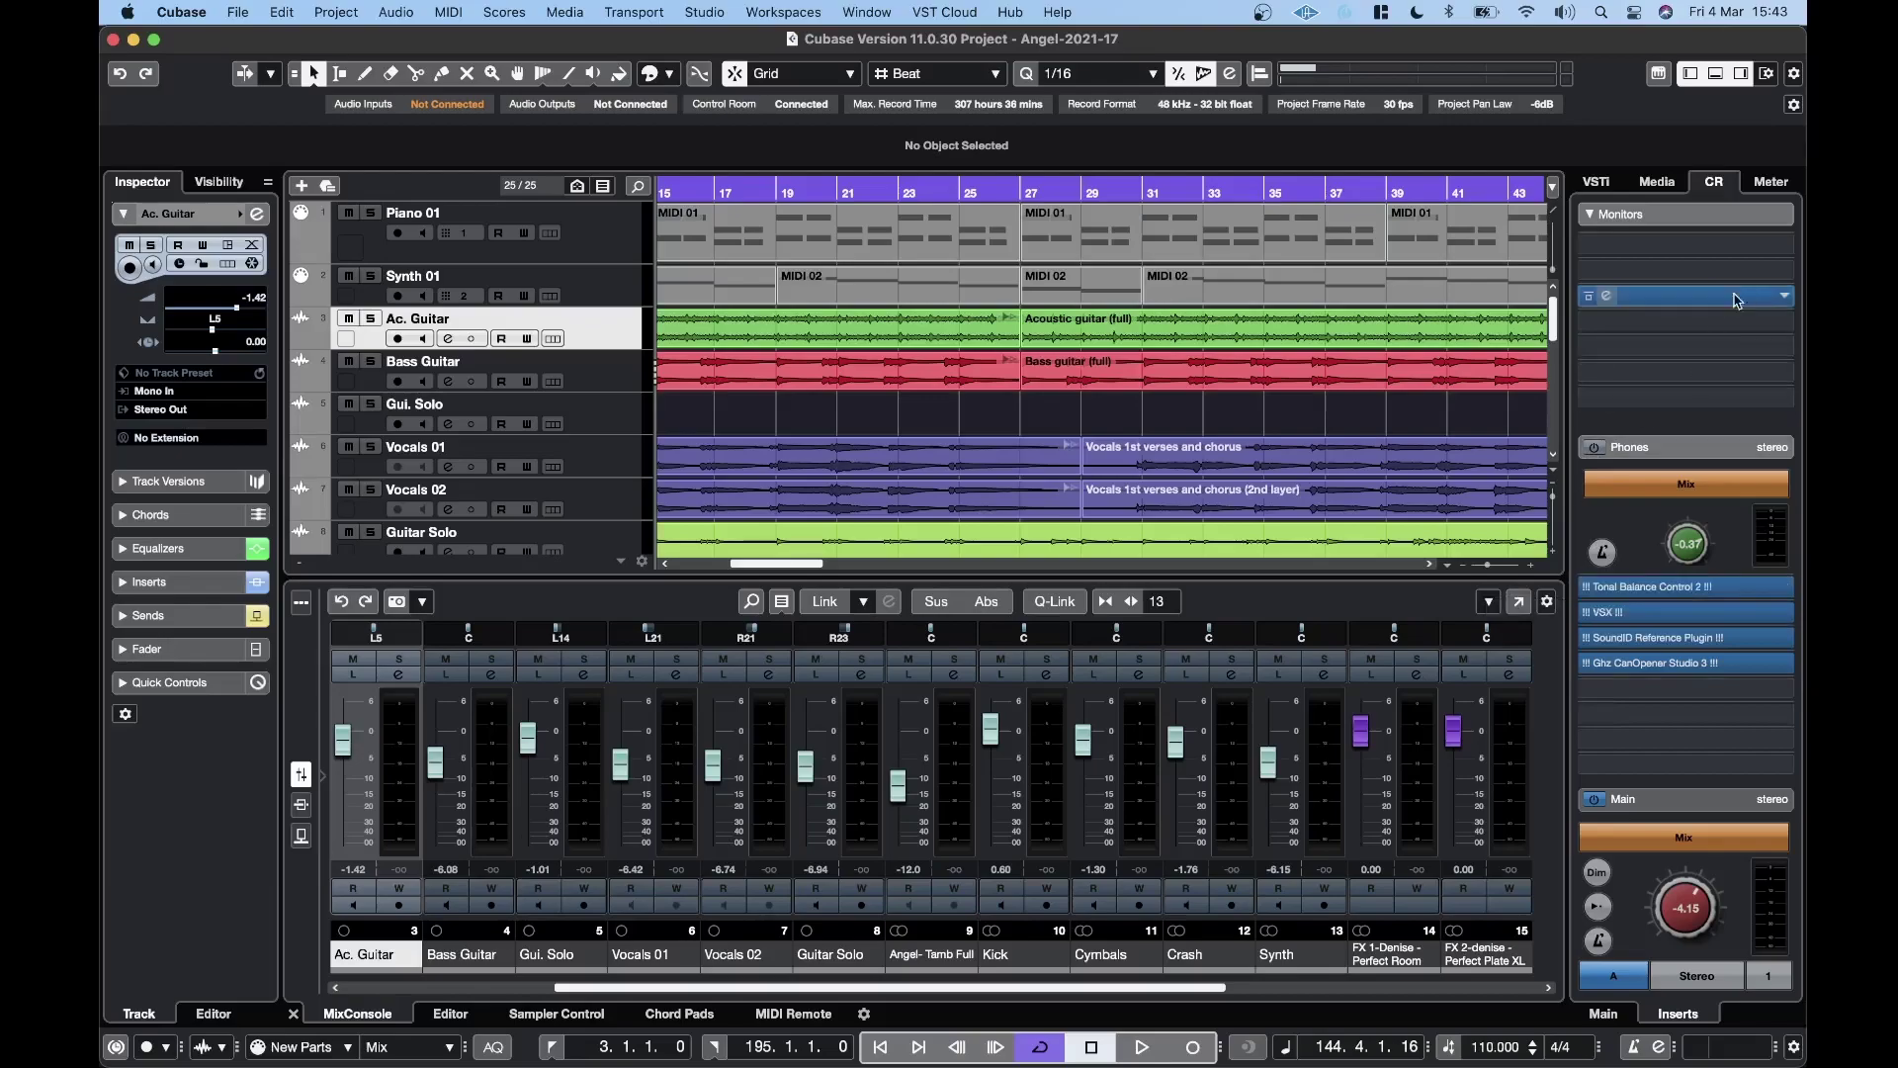
# - Start playback of Angel-2021-17 and bring up the Studio menu
pyautogui.click(1141, 1048)
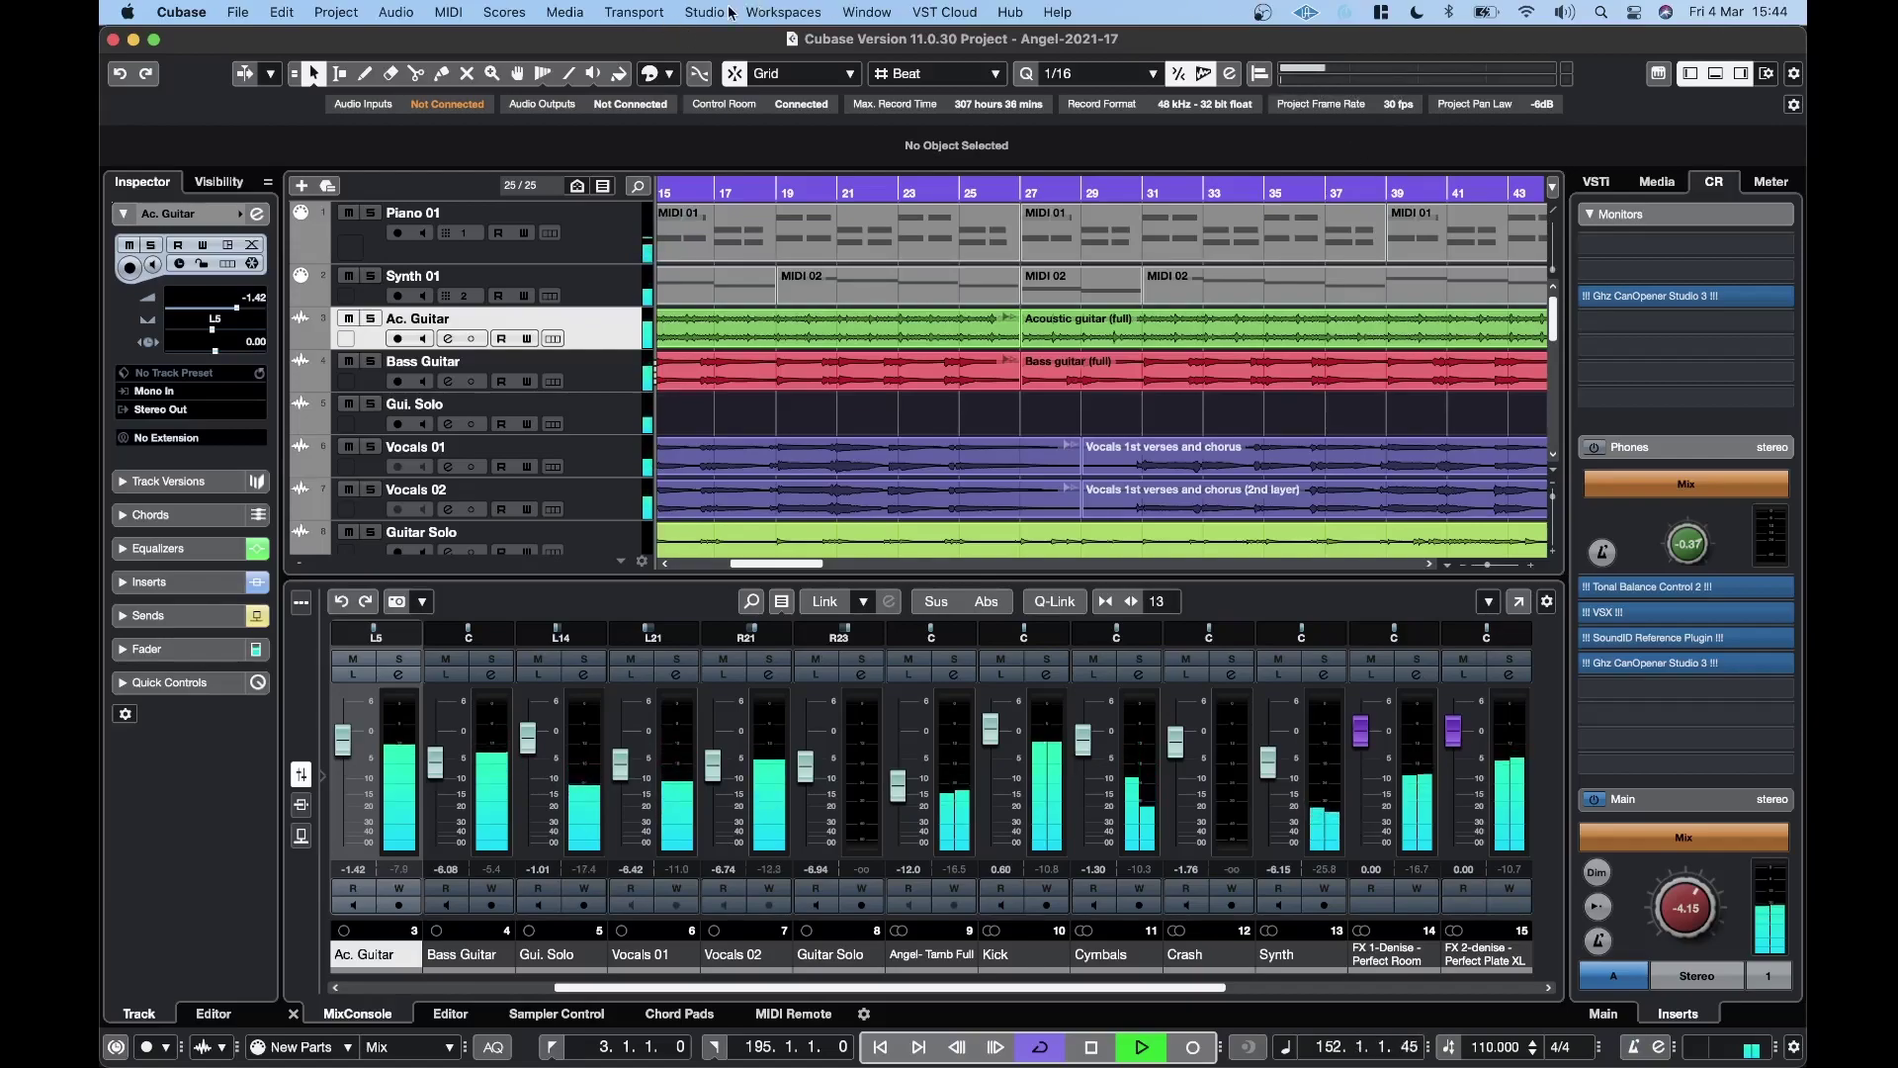
pyautogui.click(704, 12)
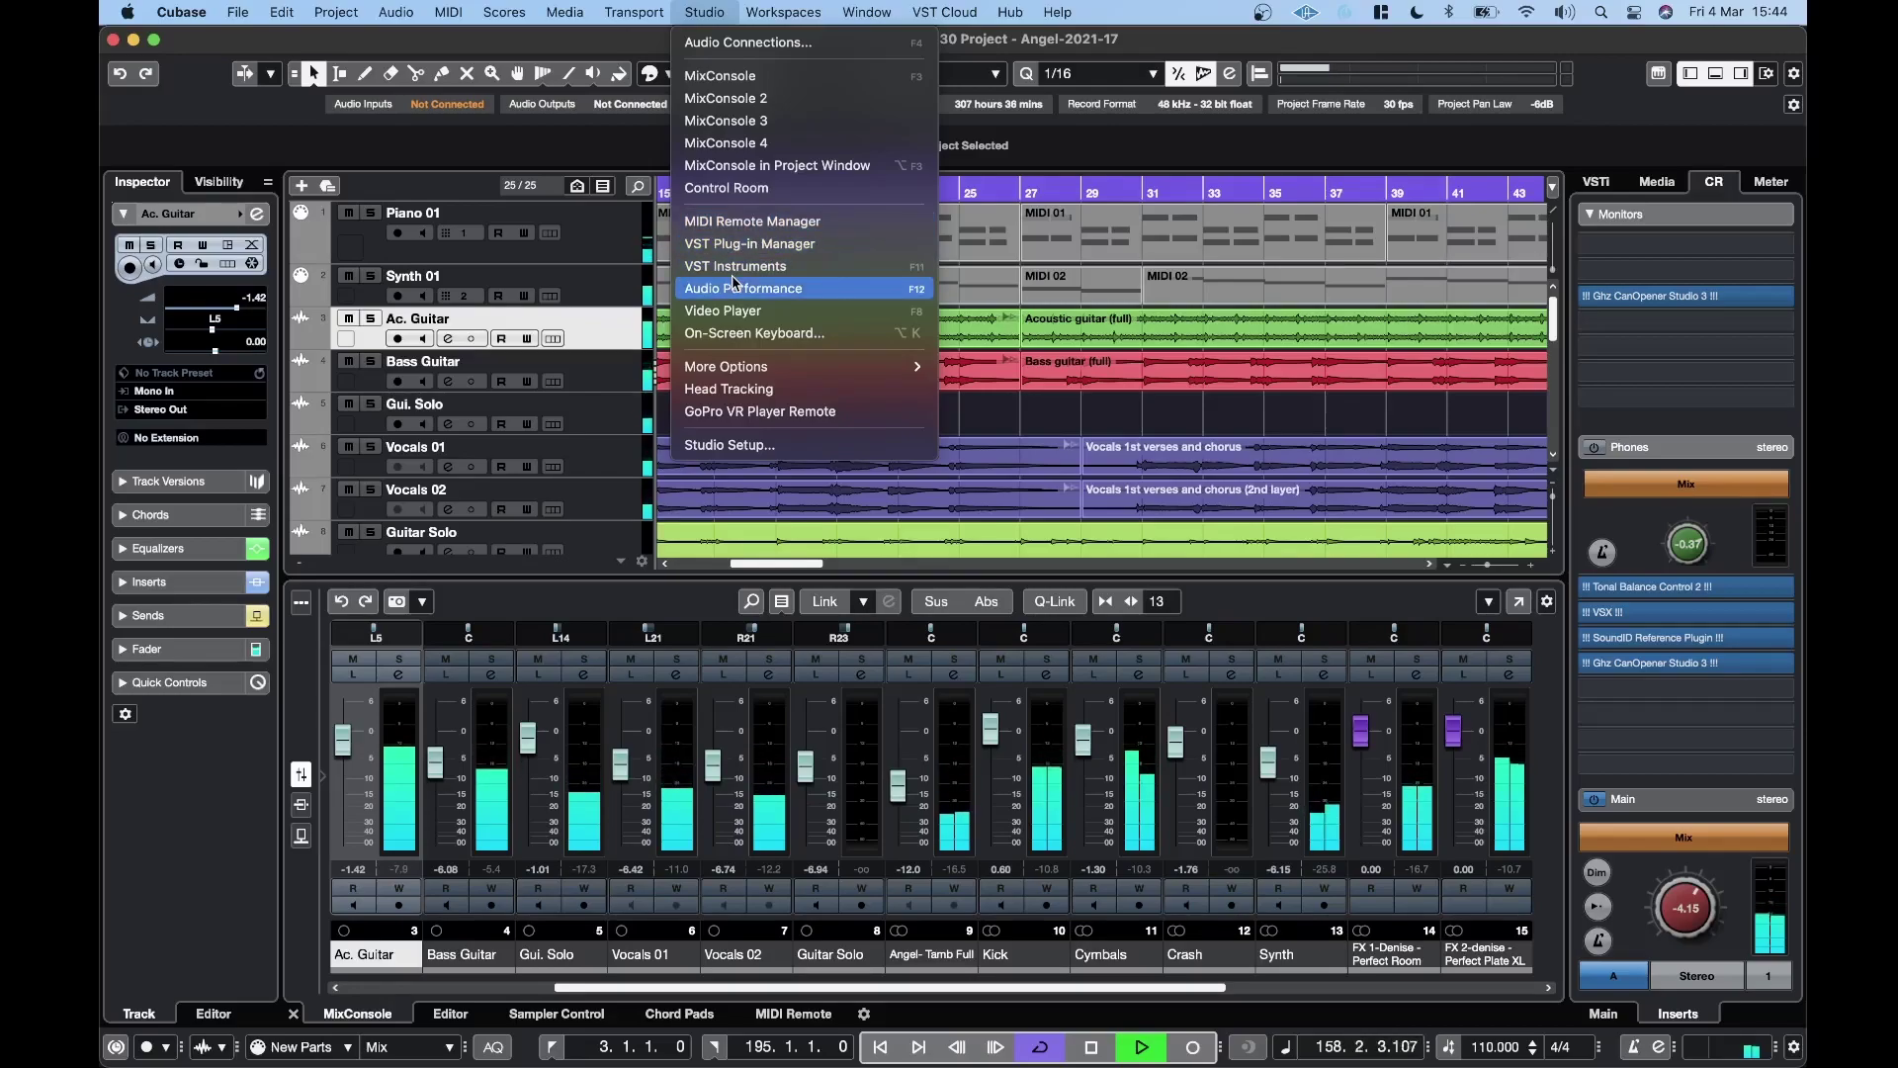
# - Set the Universal Audio Thunderbolt buffer size to 64 samples in Studio Setup and confirm
pyautogui.click(732, 444)
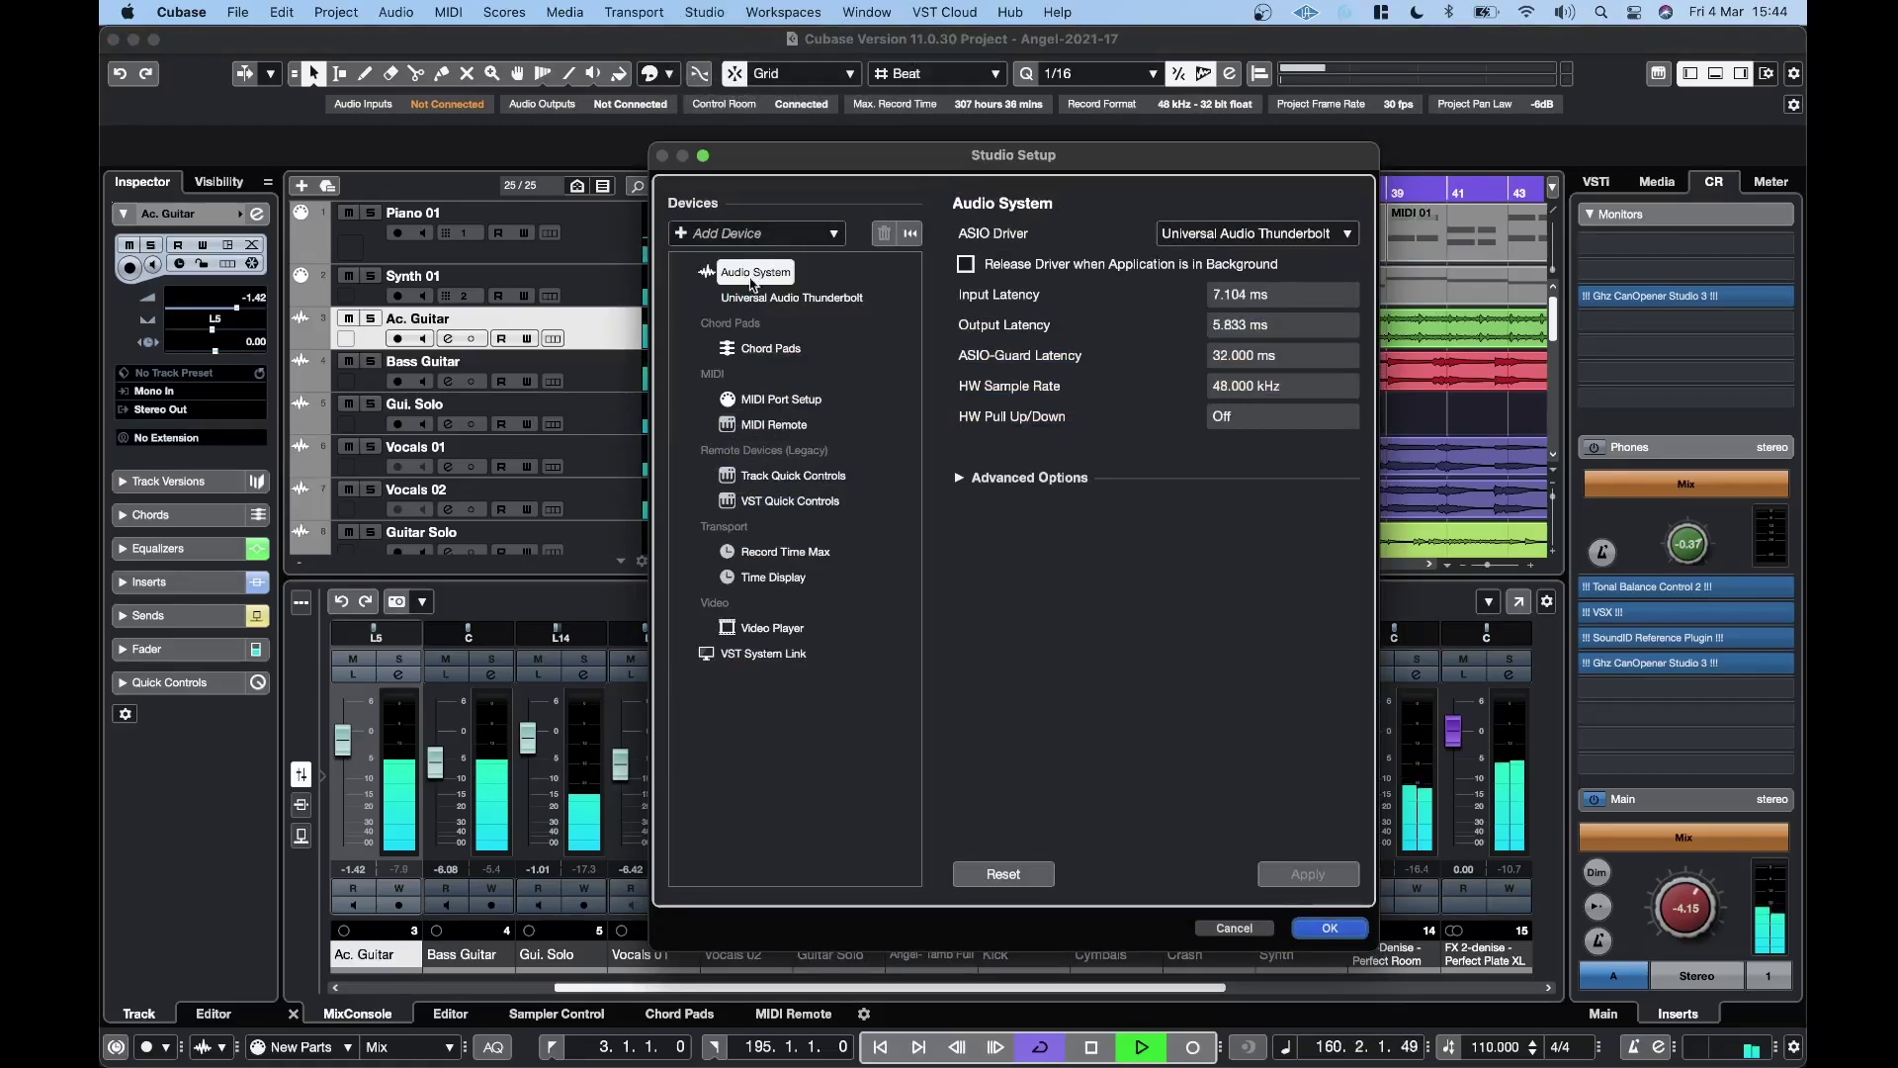
pyautogui.click(806, 296)
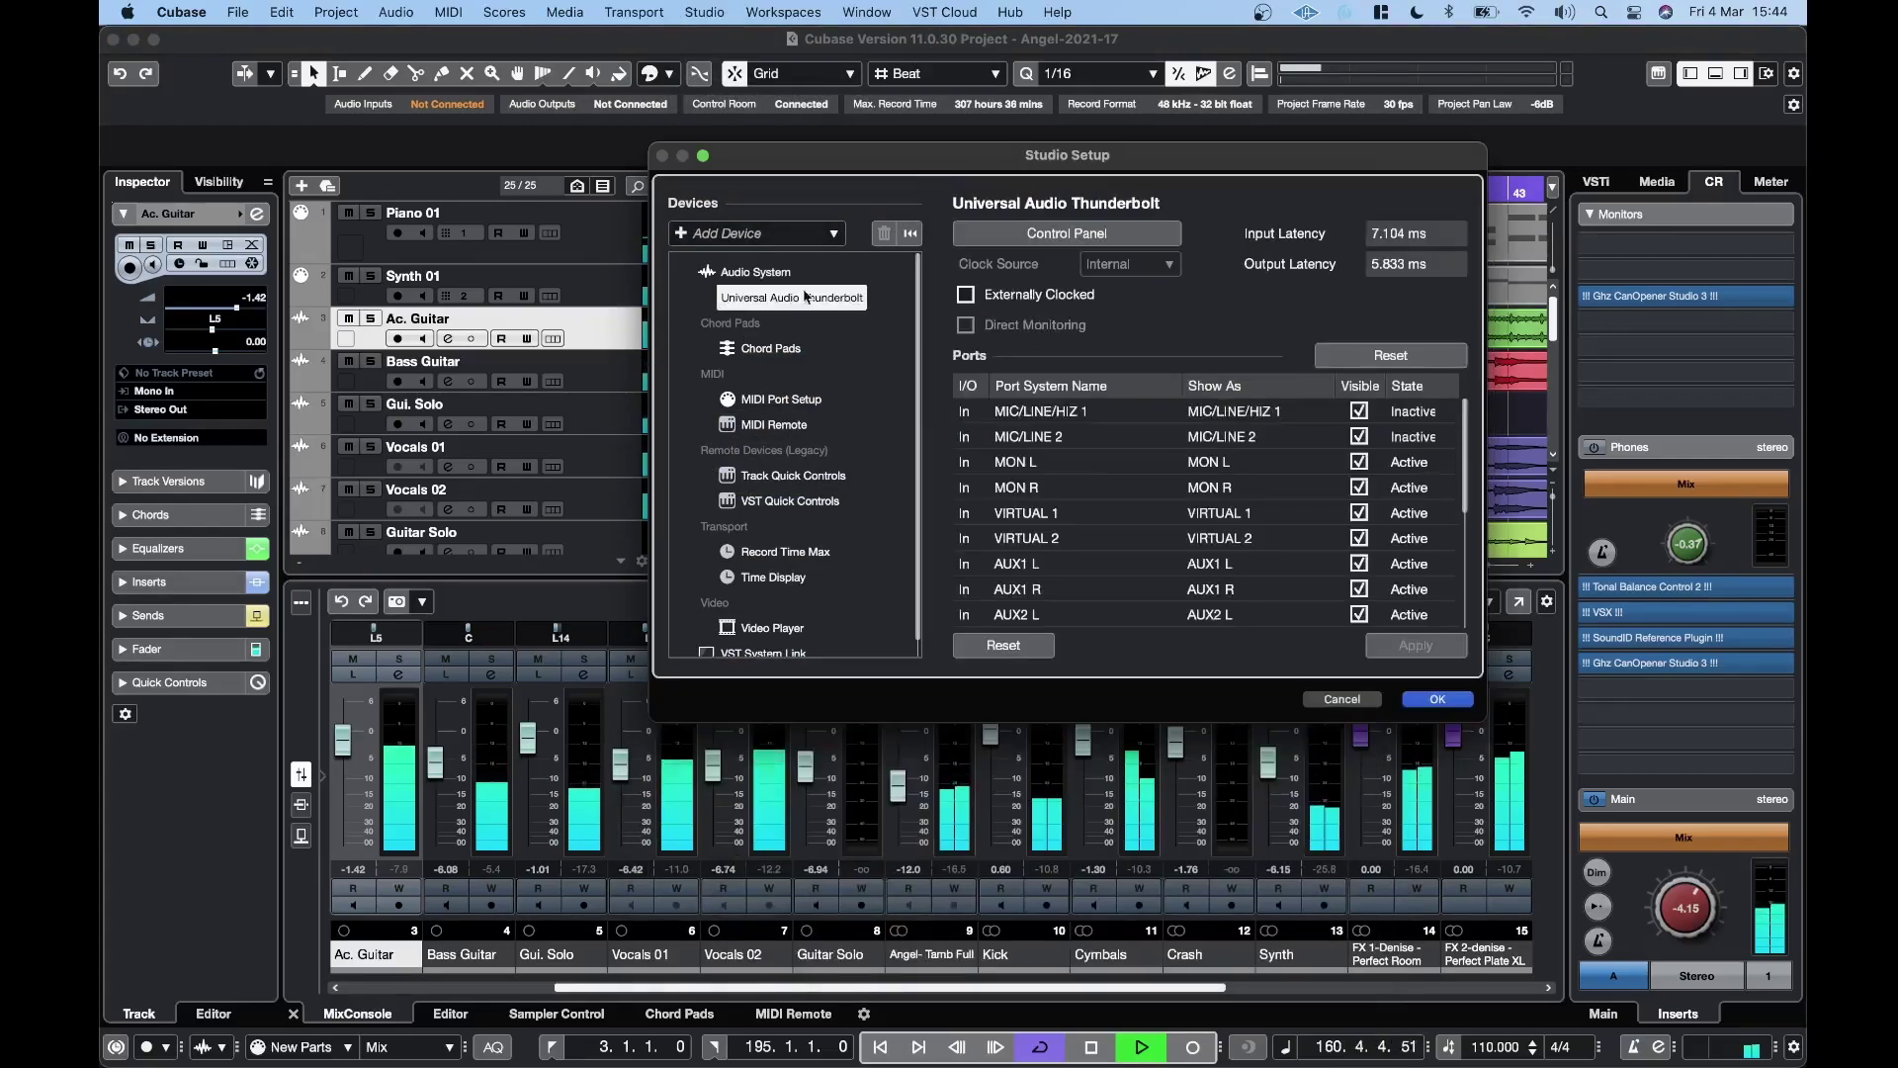
pyautogui.click(1068, 234)
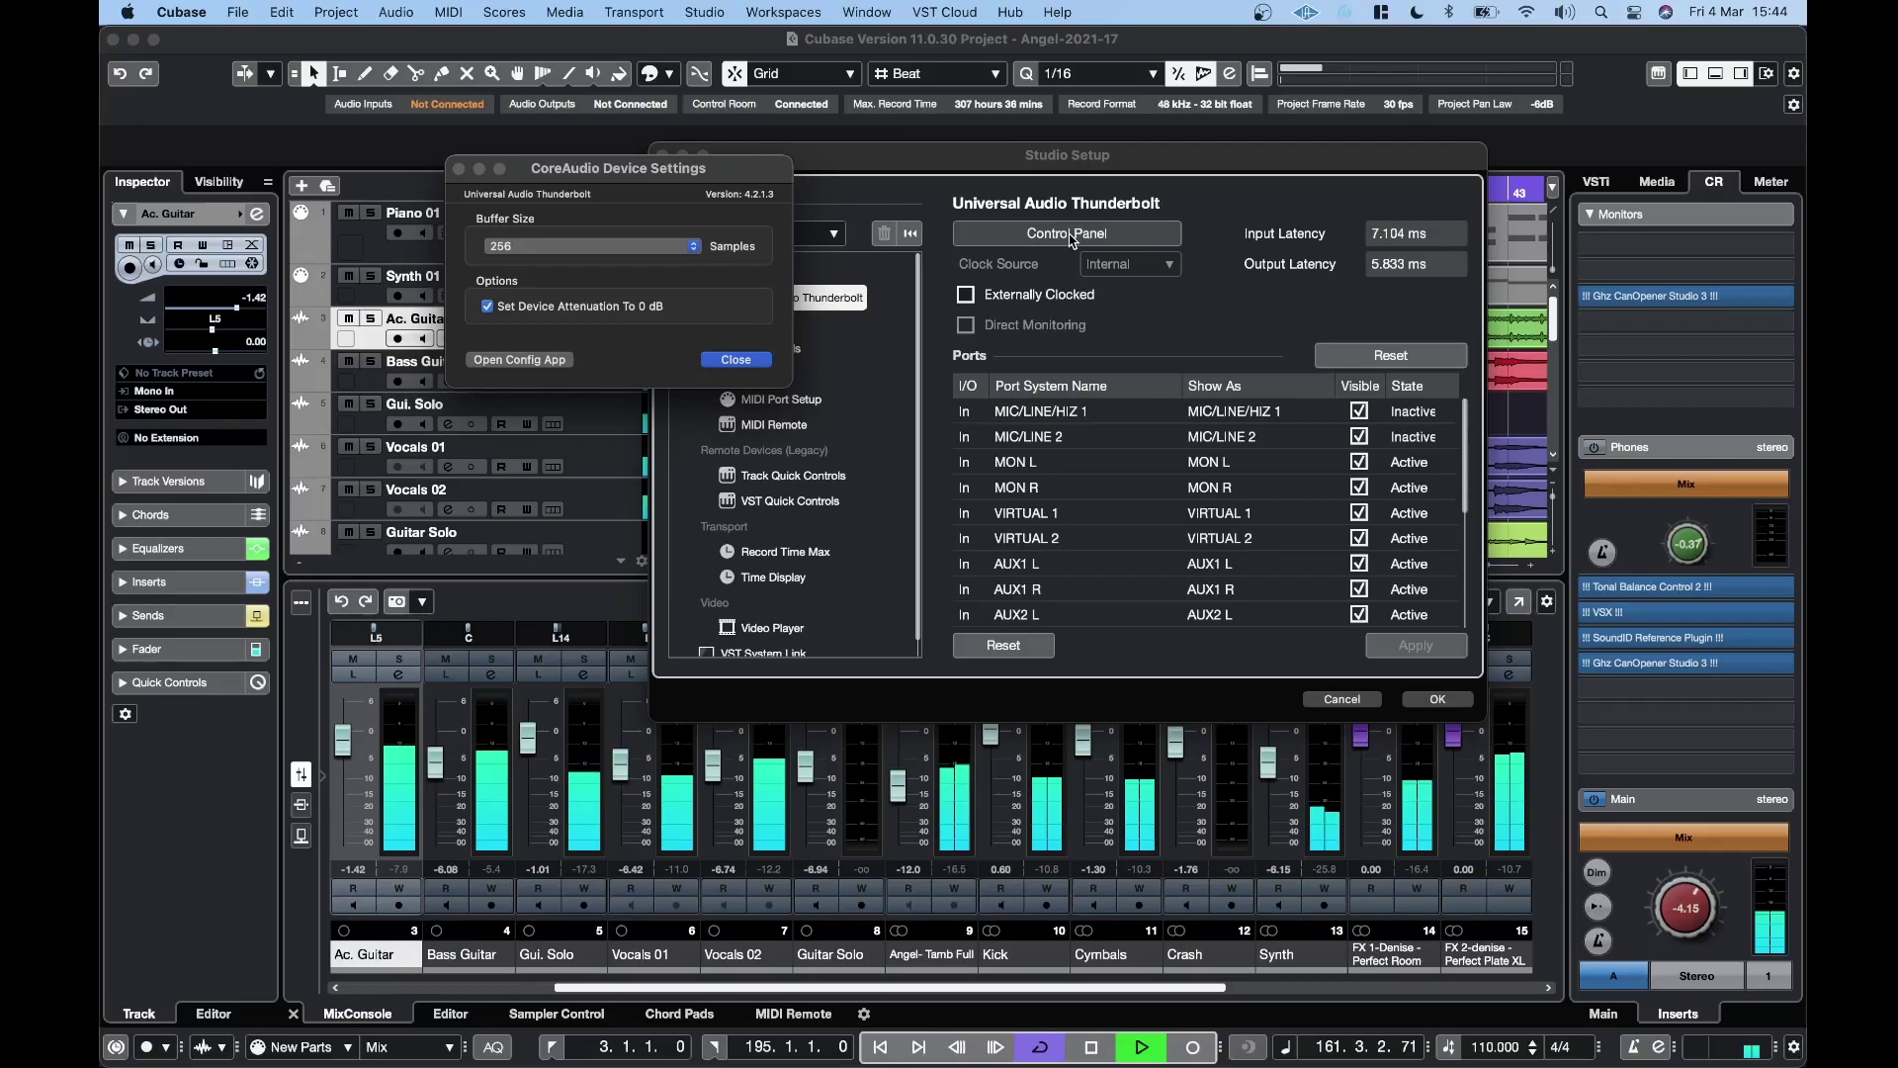
pyautogui.click(559, 247)
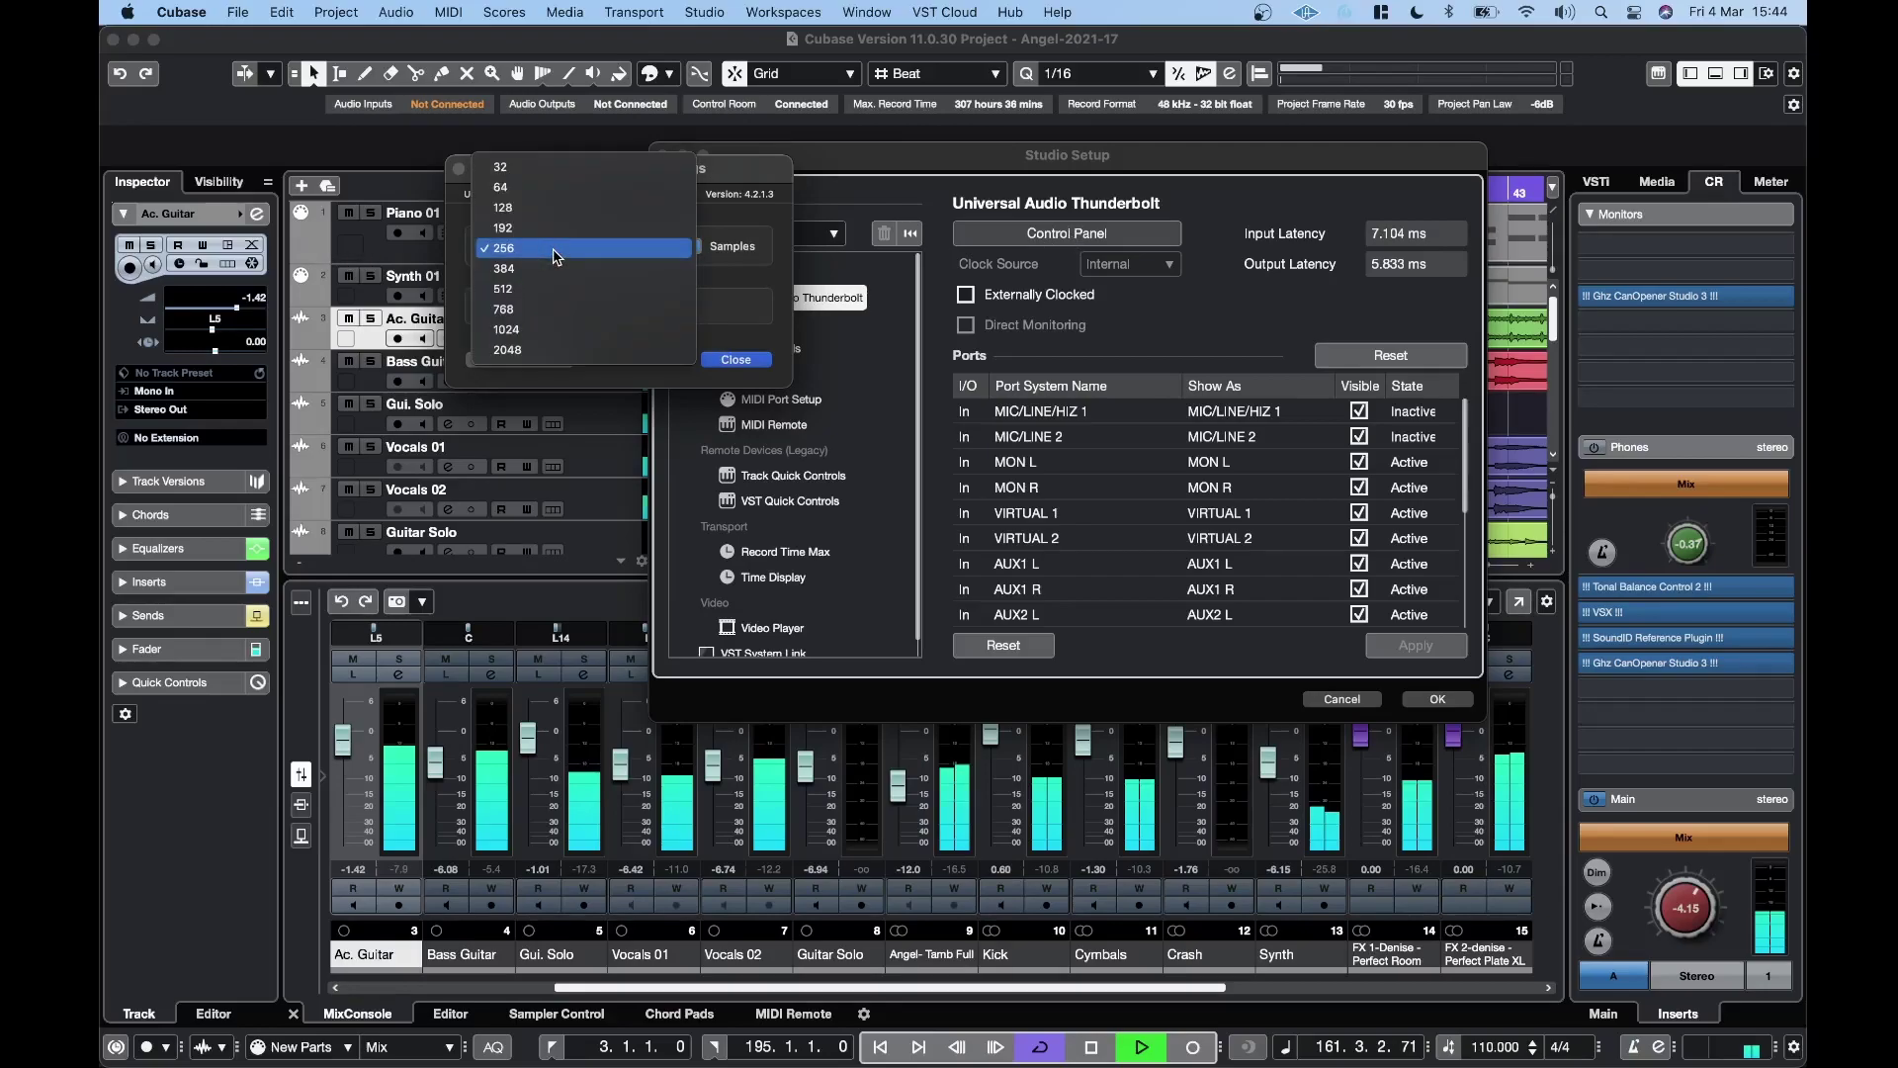
pyautogui.click(542, 190)
pyautogui.click(735, 359)
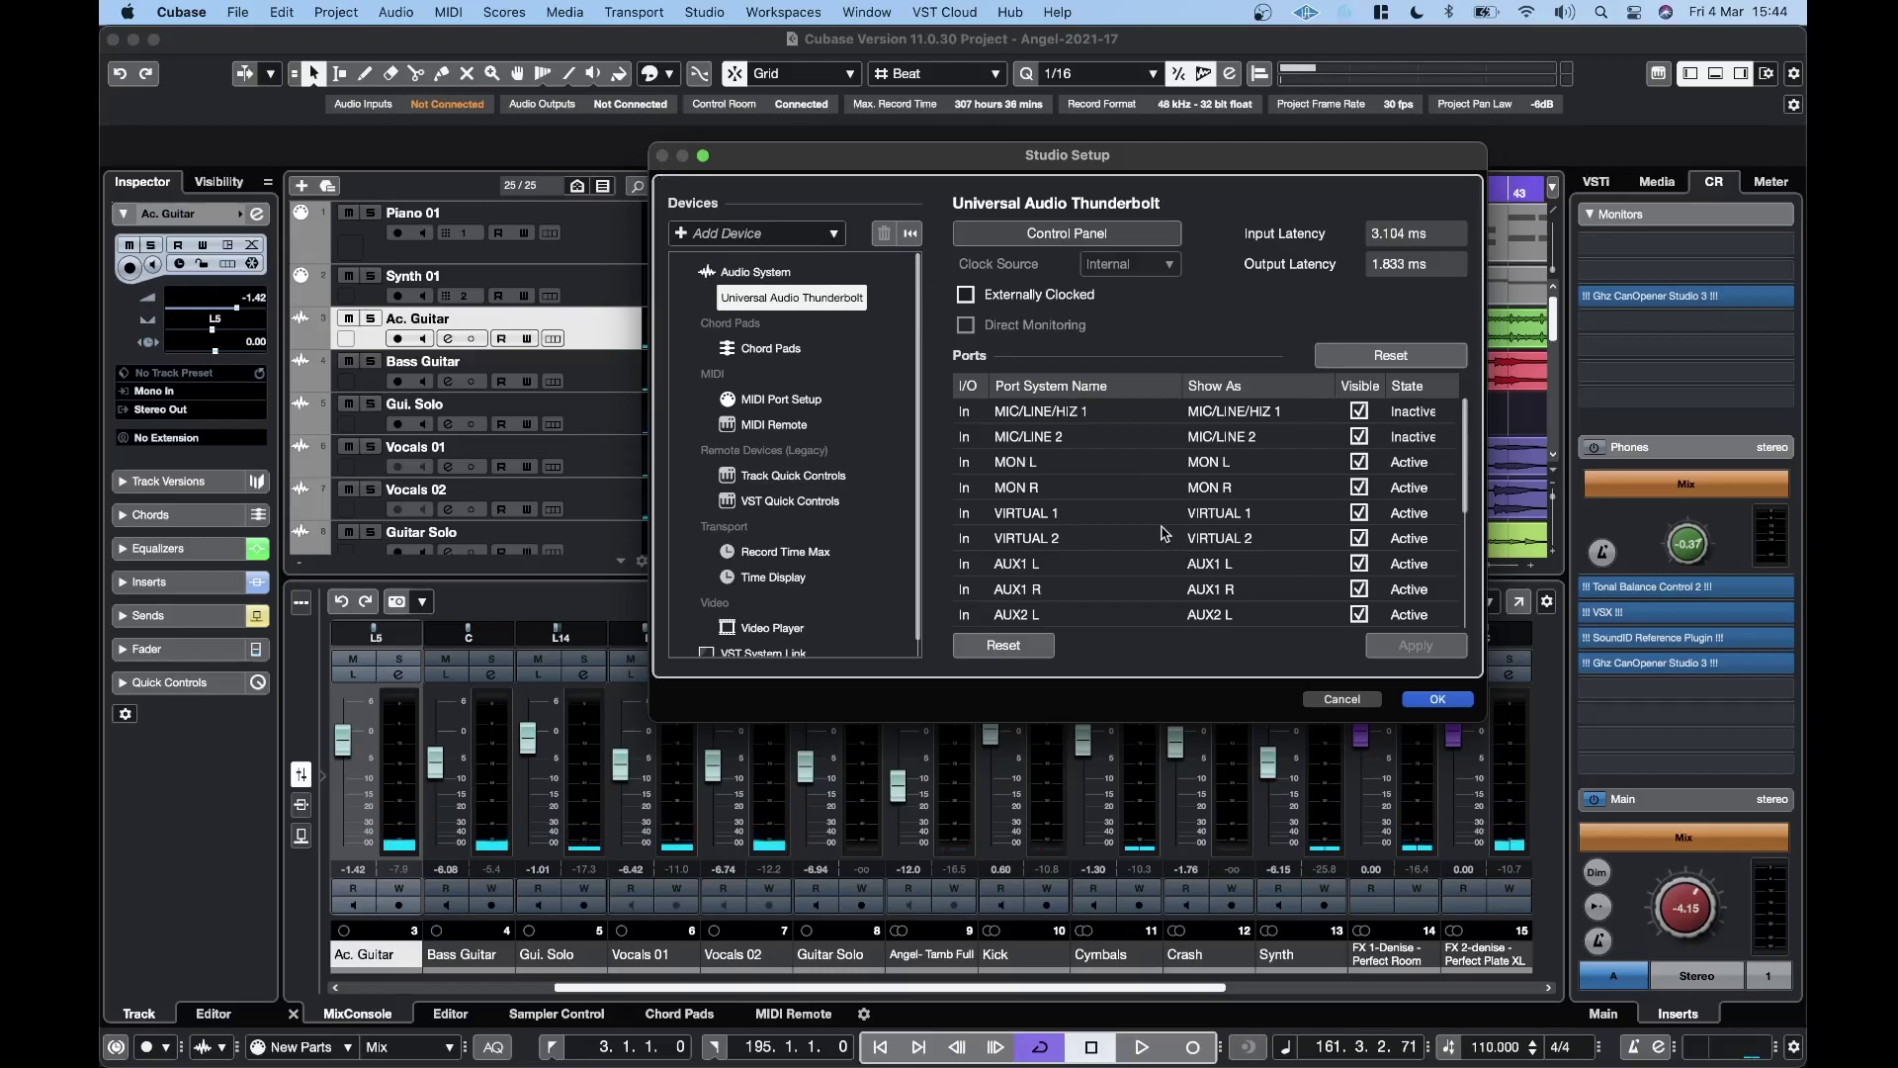
pyautogui.click(1455, 701)
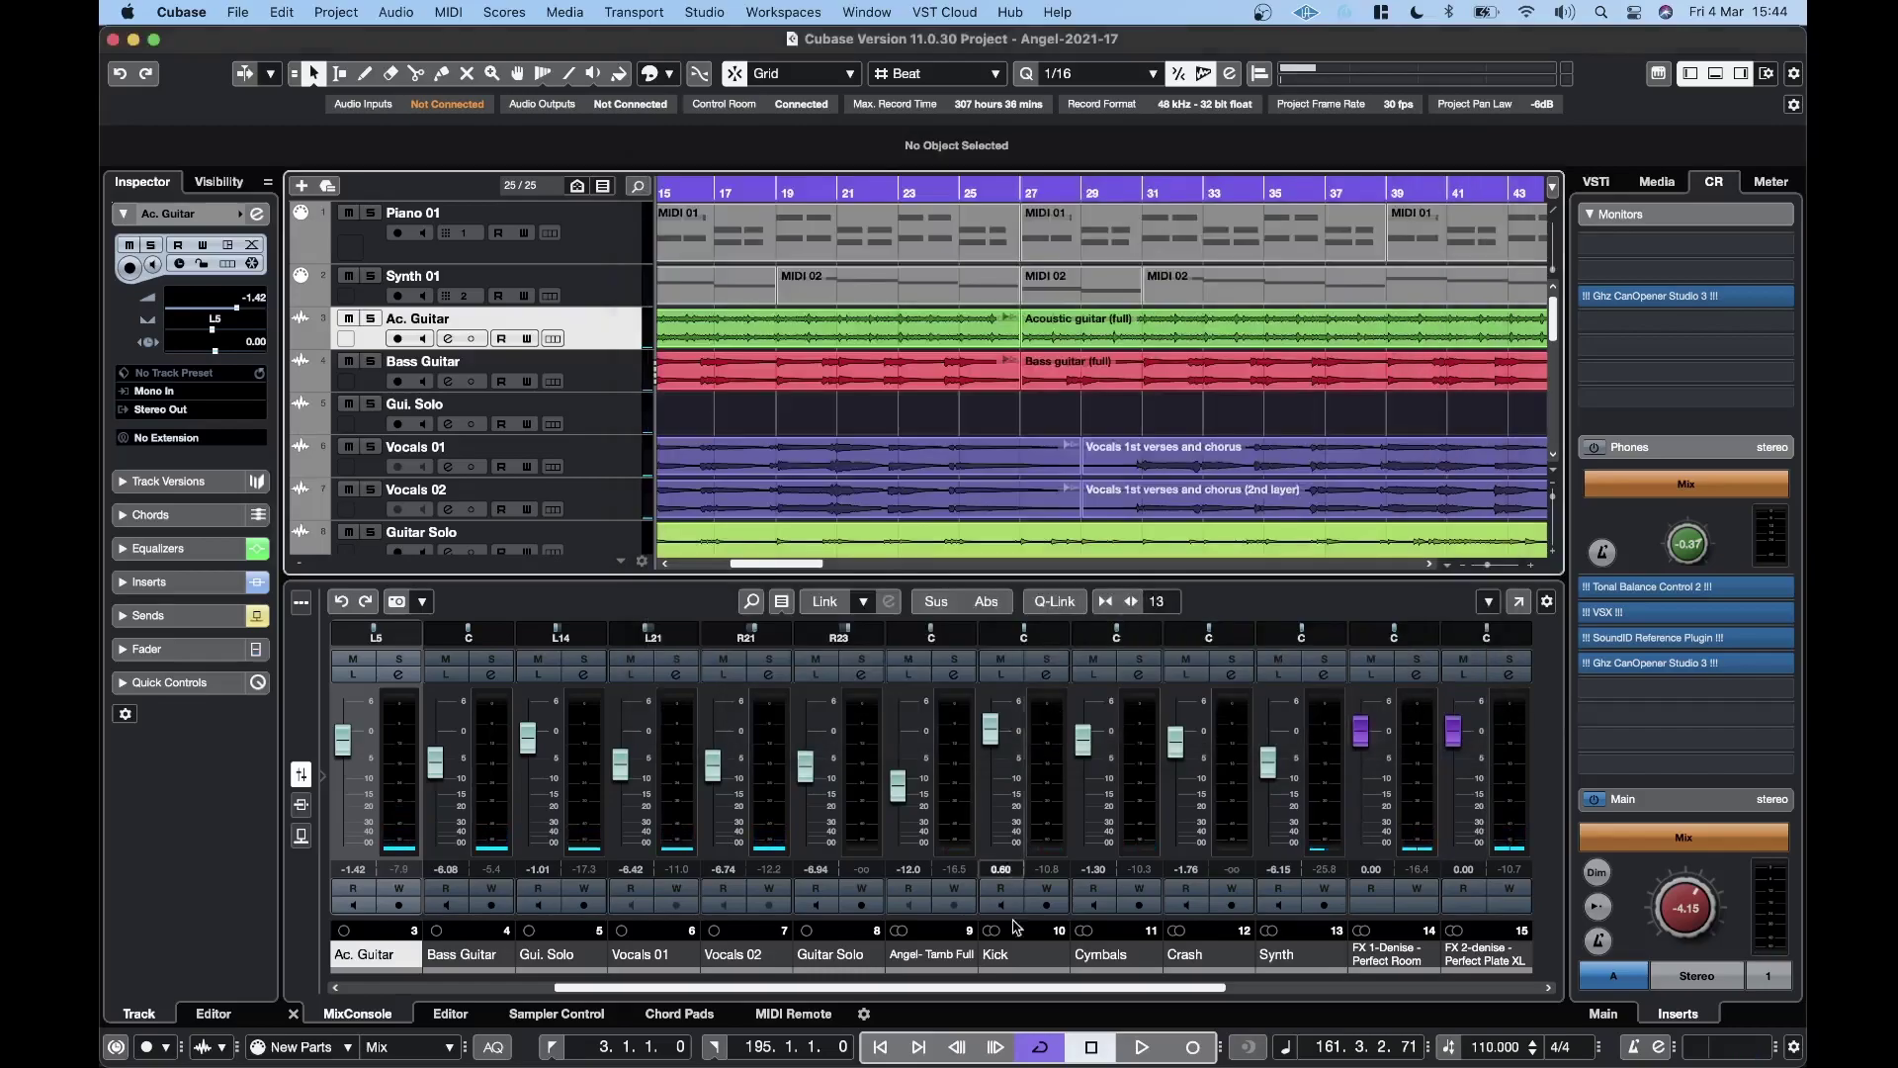
# - Play Angel-2021-17 to test the 64-sample buffer, then stop it at 178.2.4.63
pyautogui.click(1142, 1047)
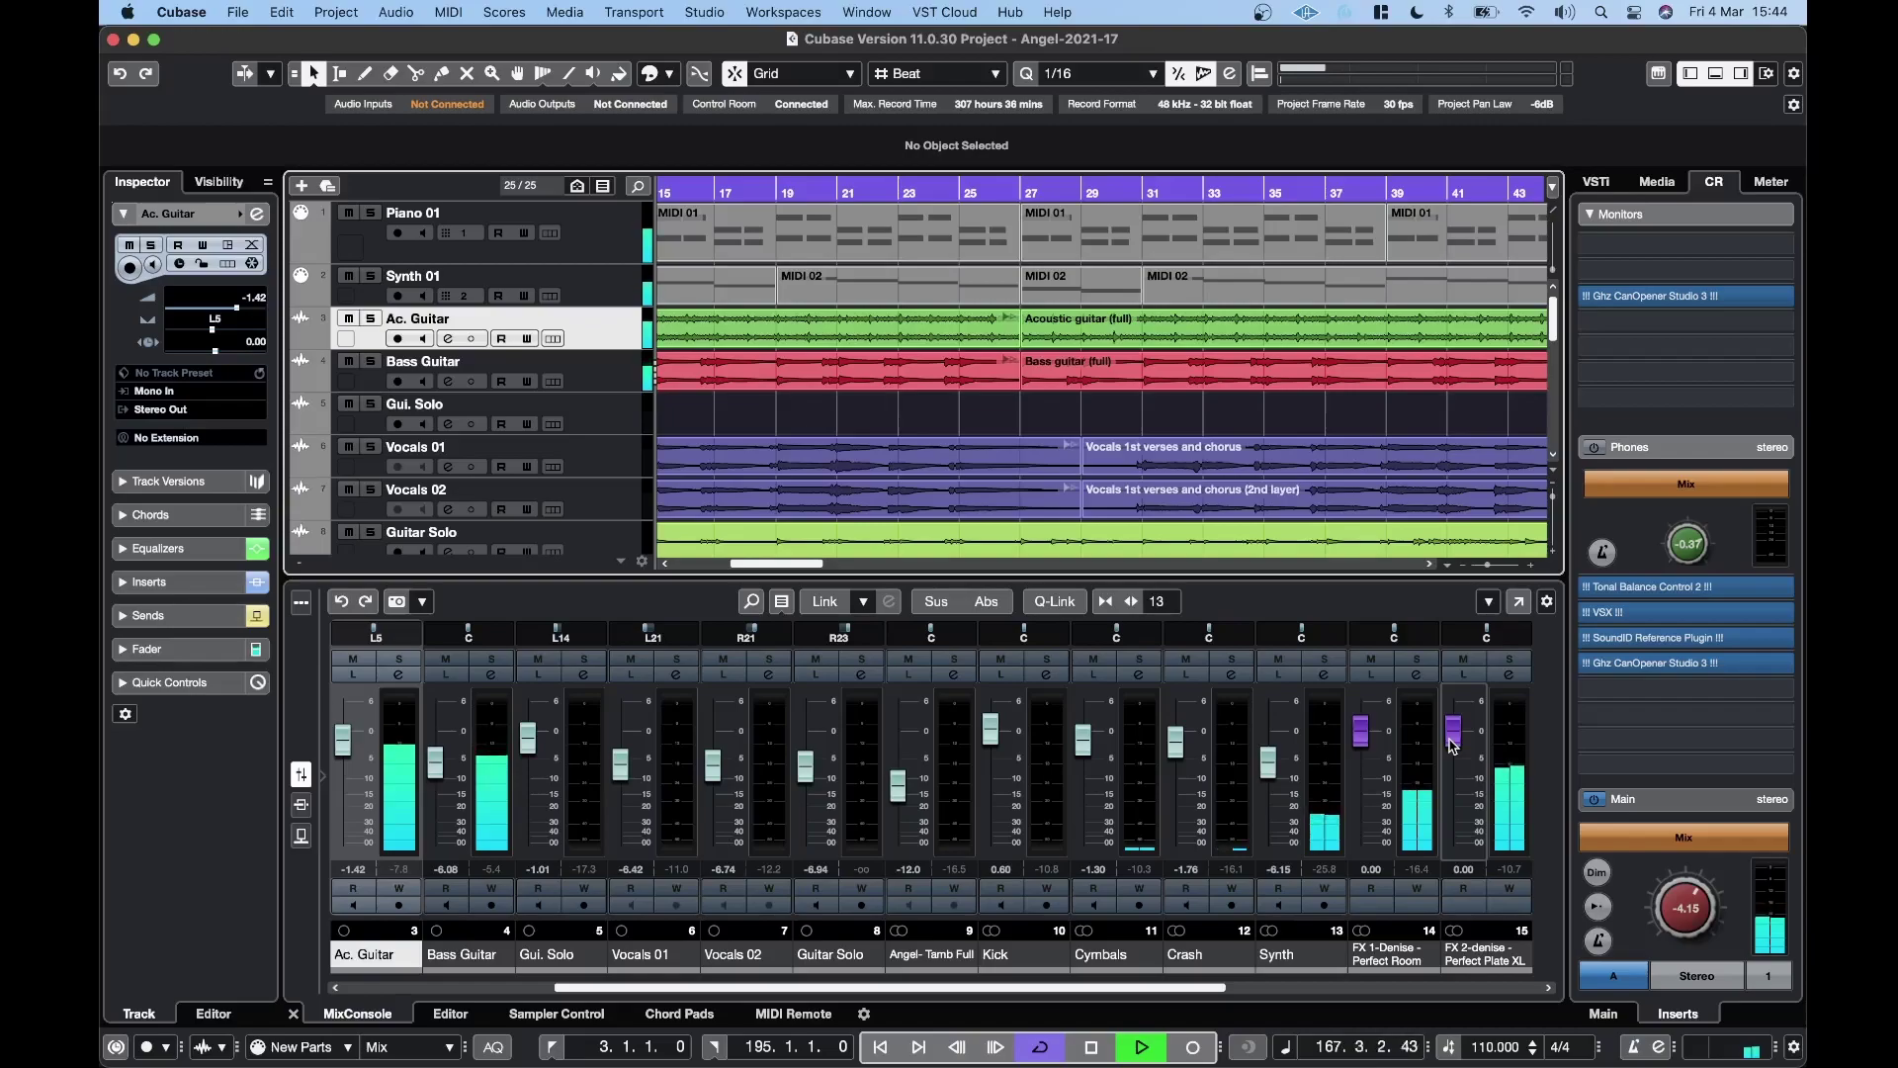
pyautogui.moveTo(872, 455)
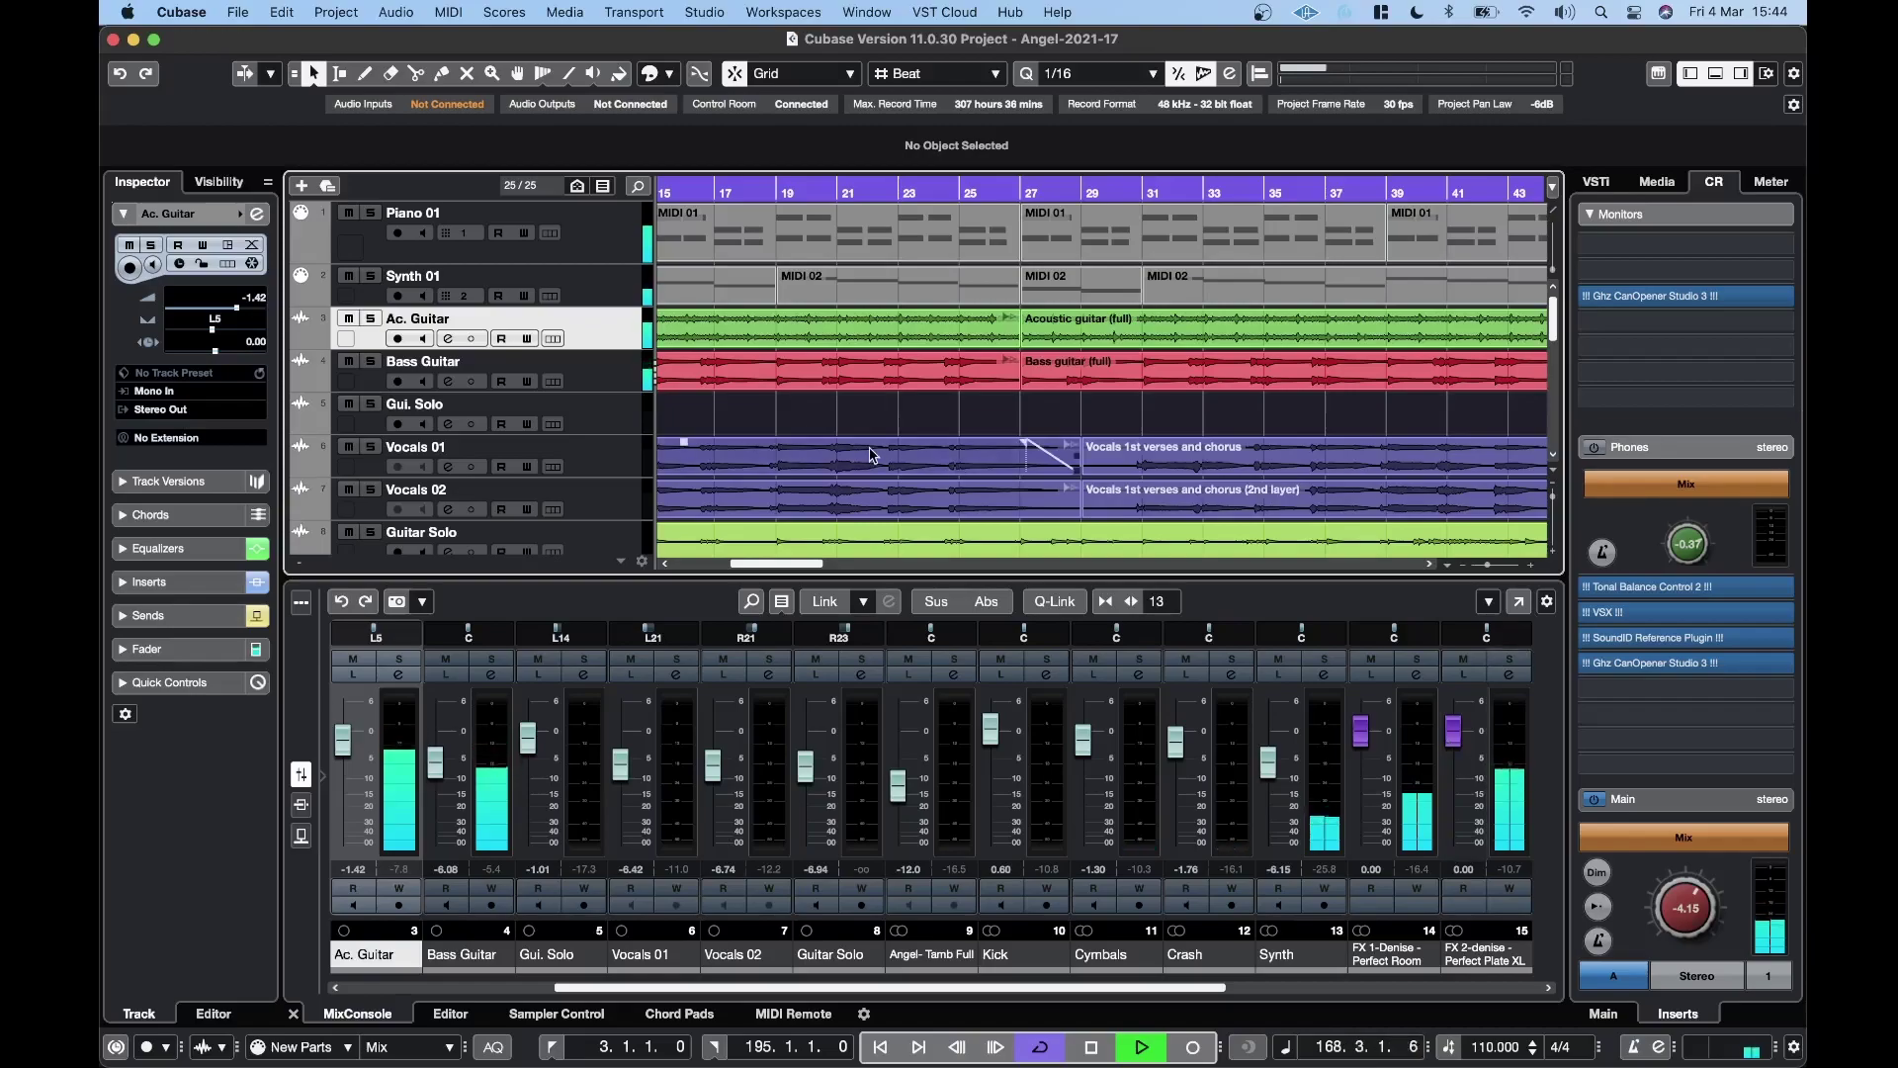
pyautogui.click(1092, 1050)
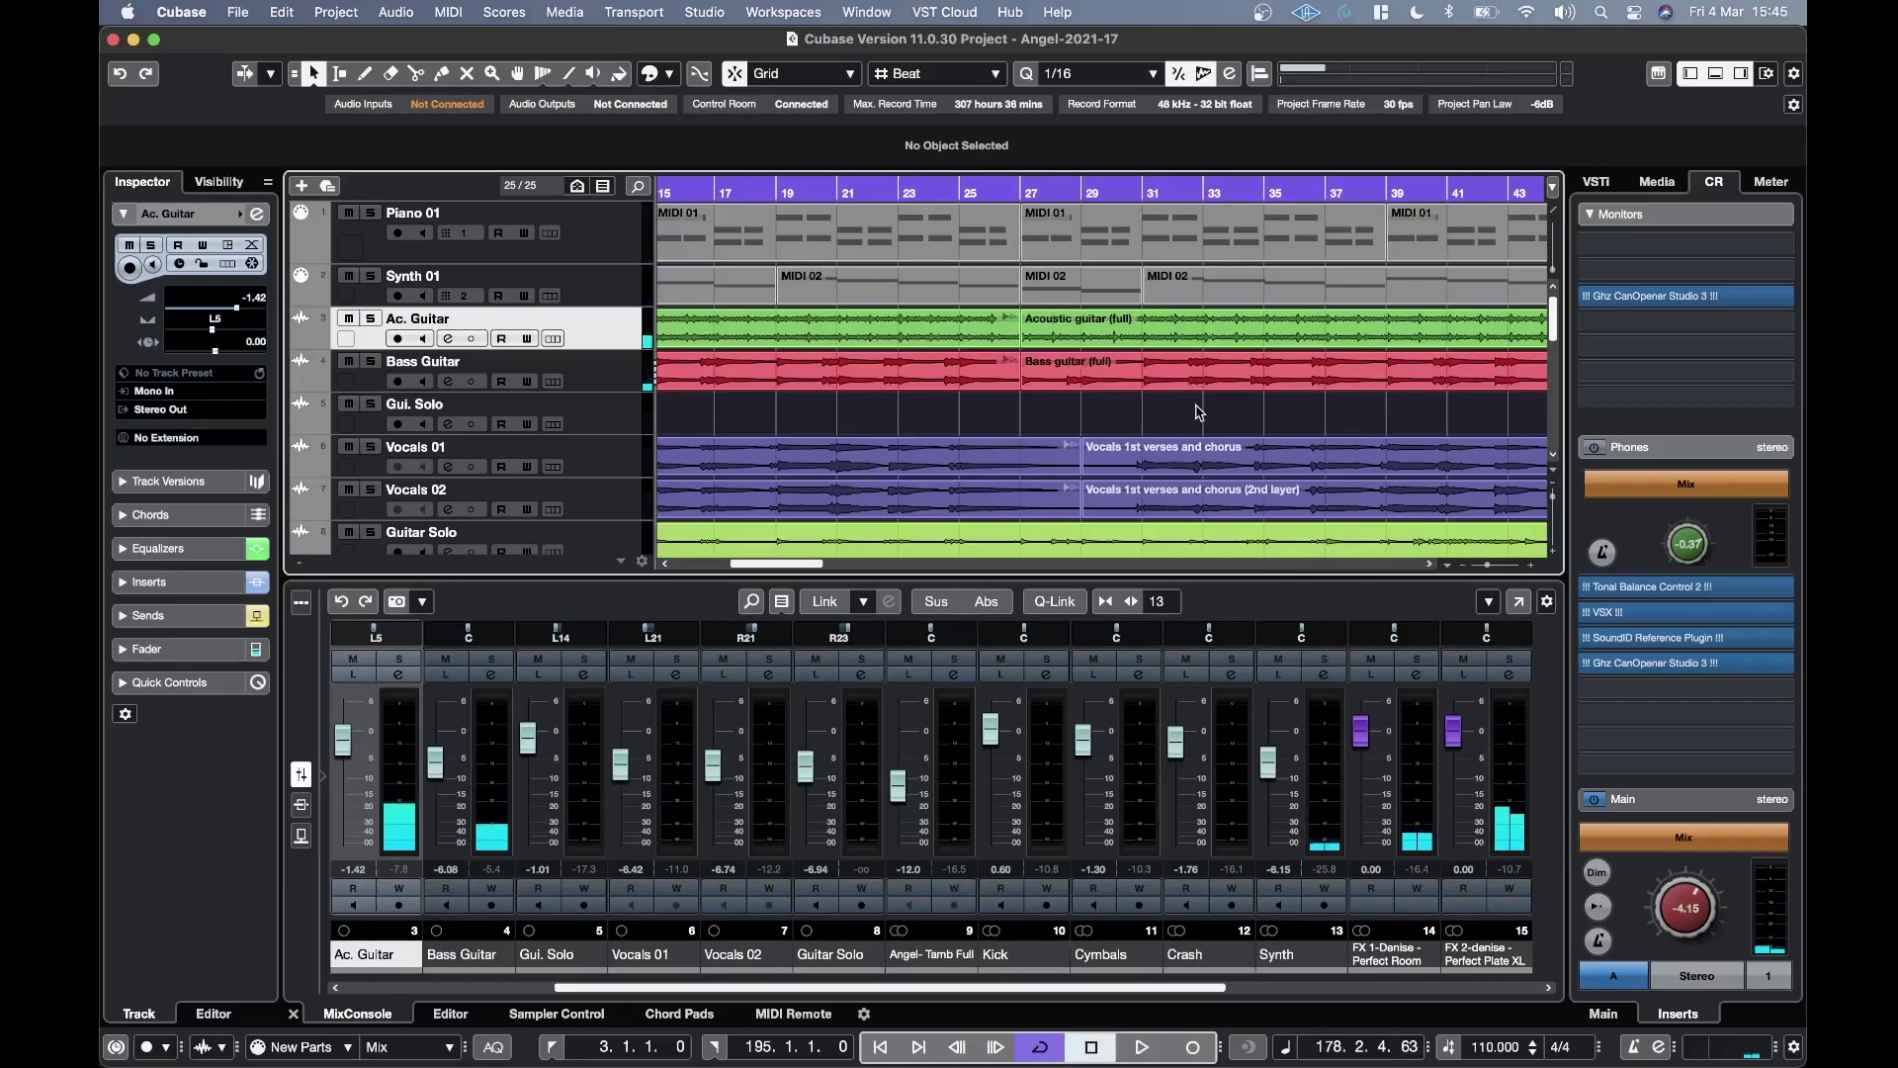
pyautogui.hscroll(-10, 833, 368)
pyautogui.scroll(-1, 833, 368)
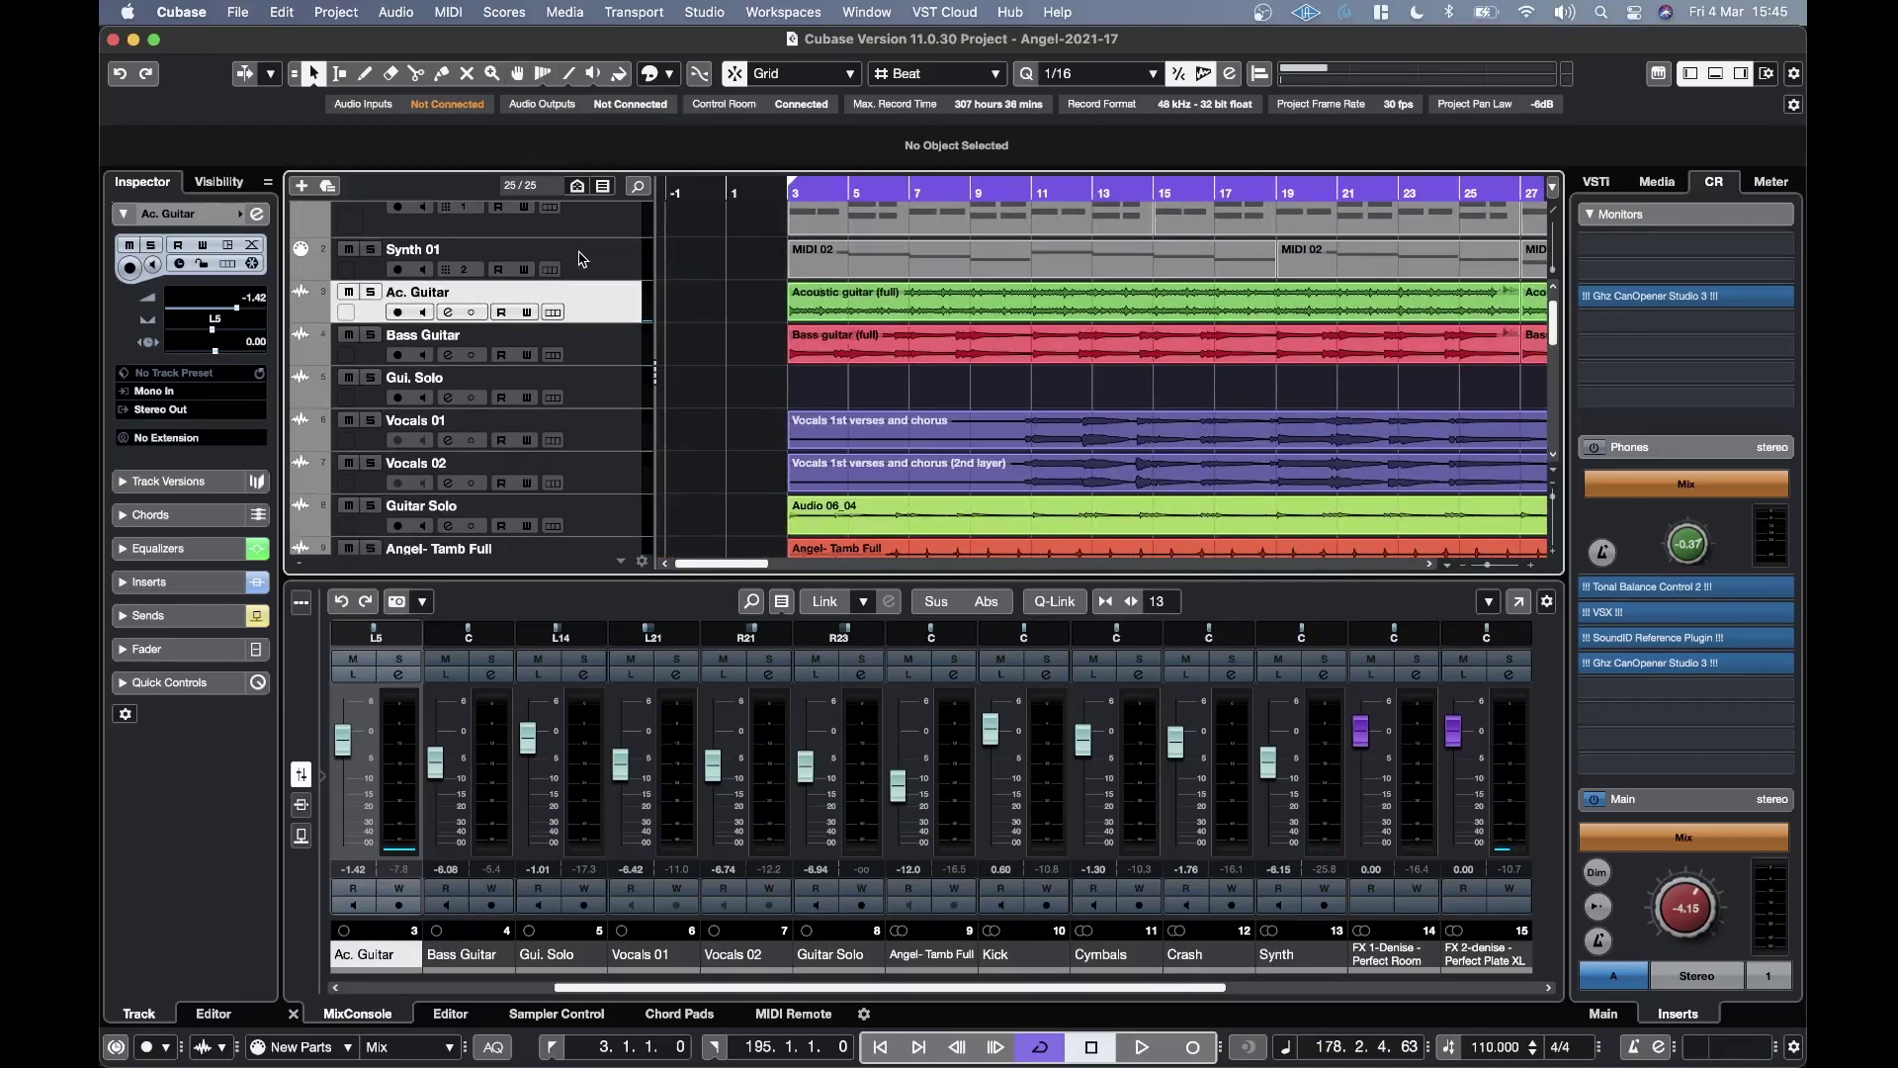
# - Quit Cubase 12 and tick 'Open using Rosetta' in its Finder Get Info panel
pyautogui.click(181, 12)
pyautogui.click(127, 104)
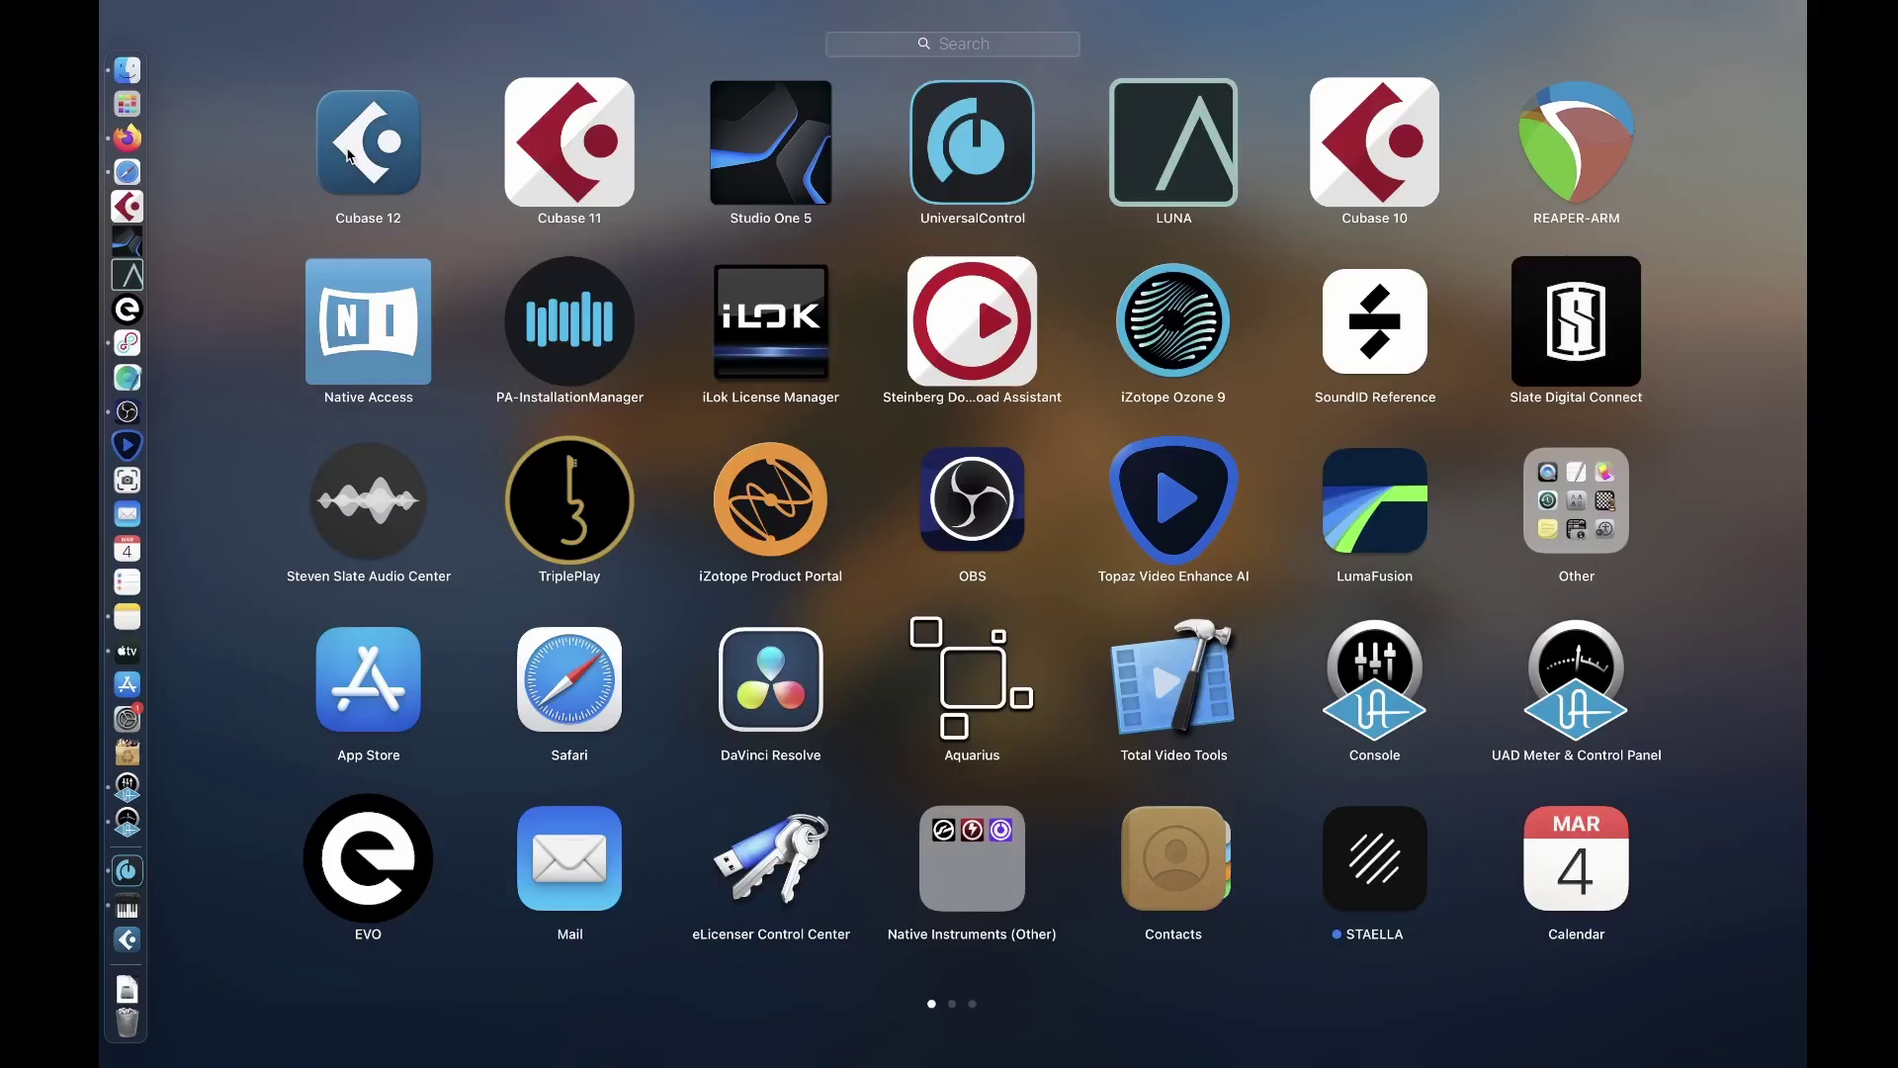
pyautogui.click(127, 71)
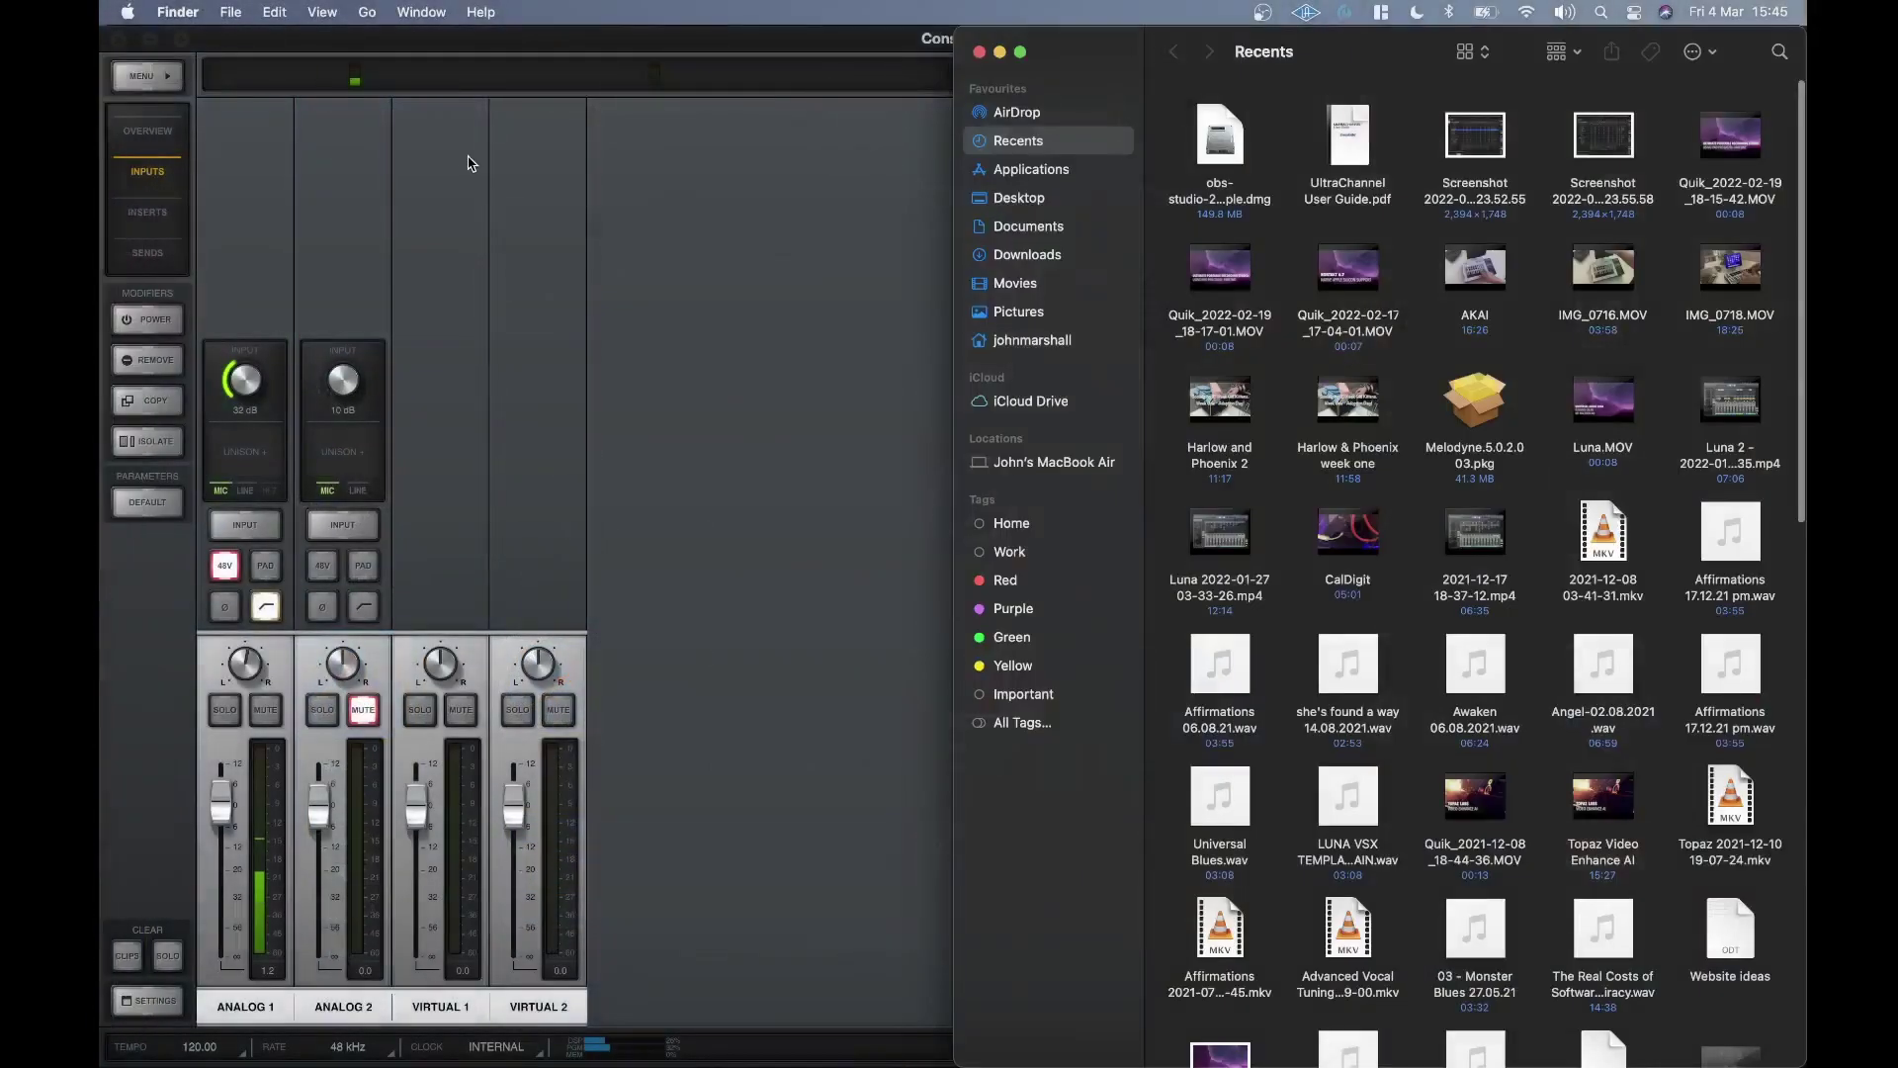
pyautogui.click(1031, 180)
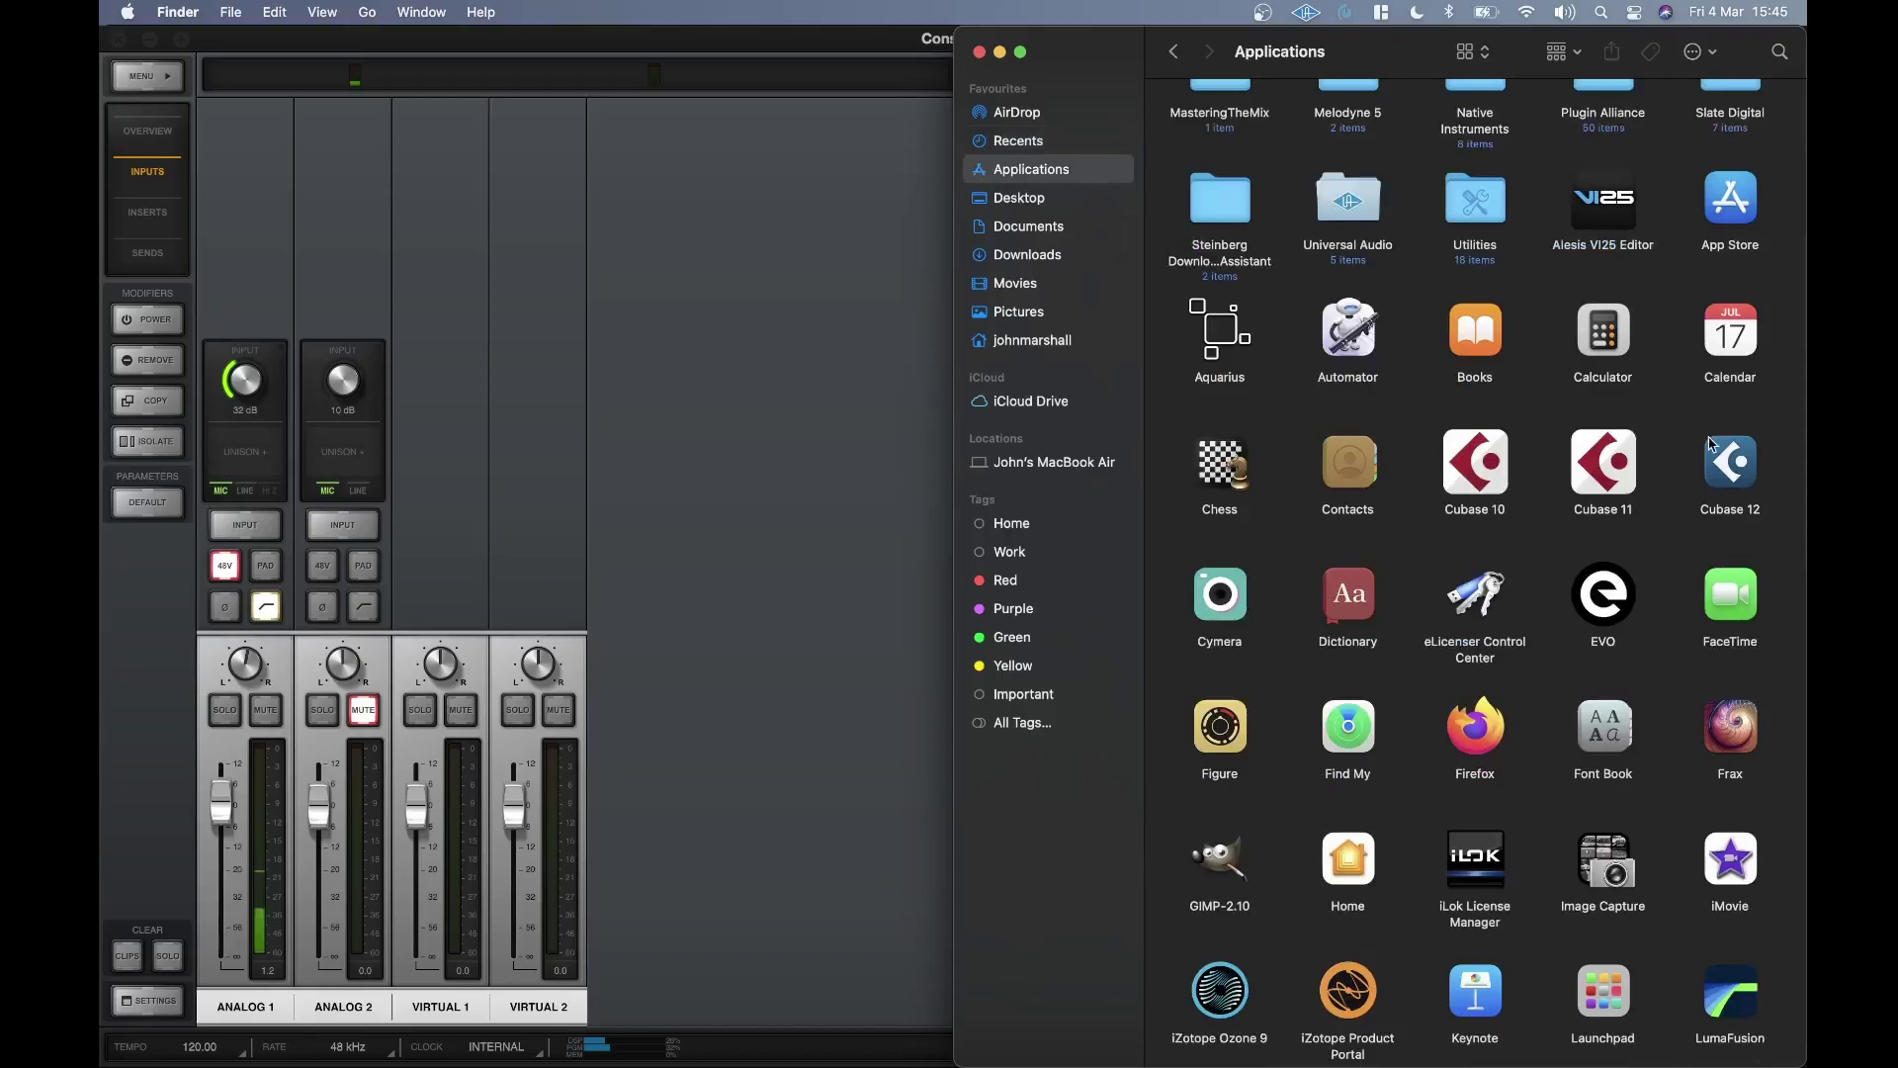
pyautogui.rightClick(1725, 479)
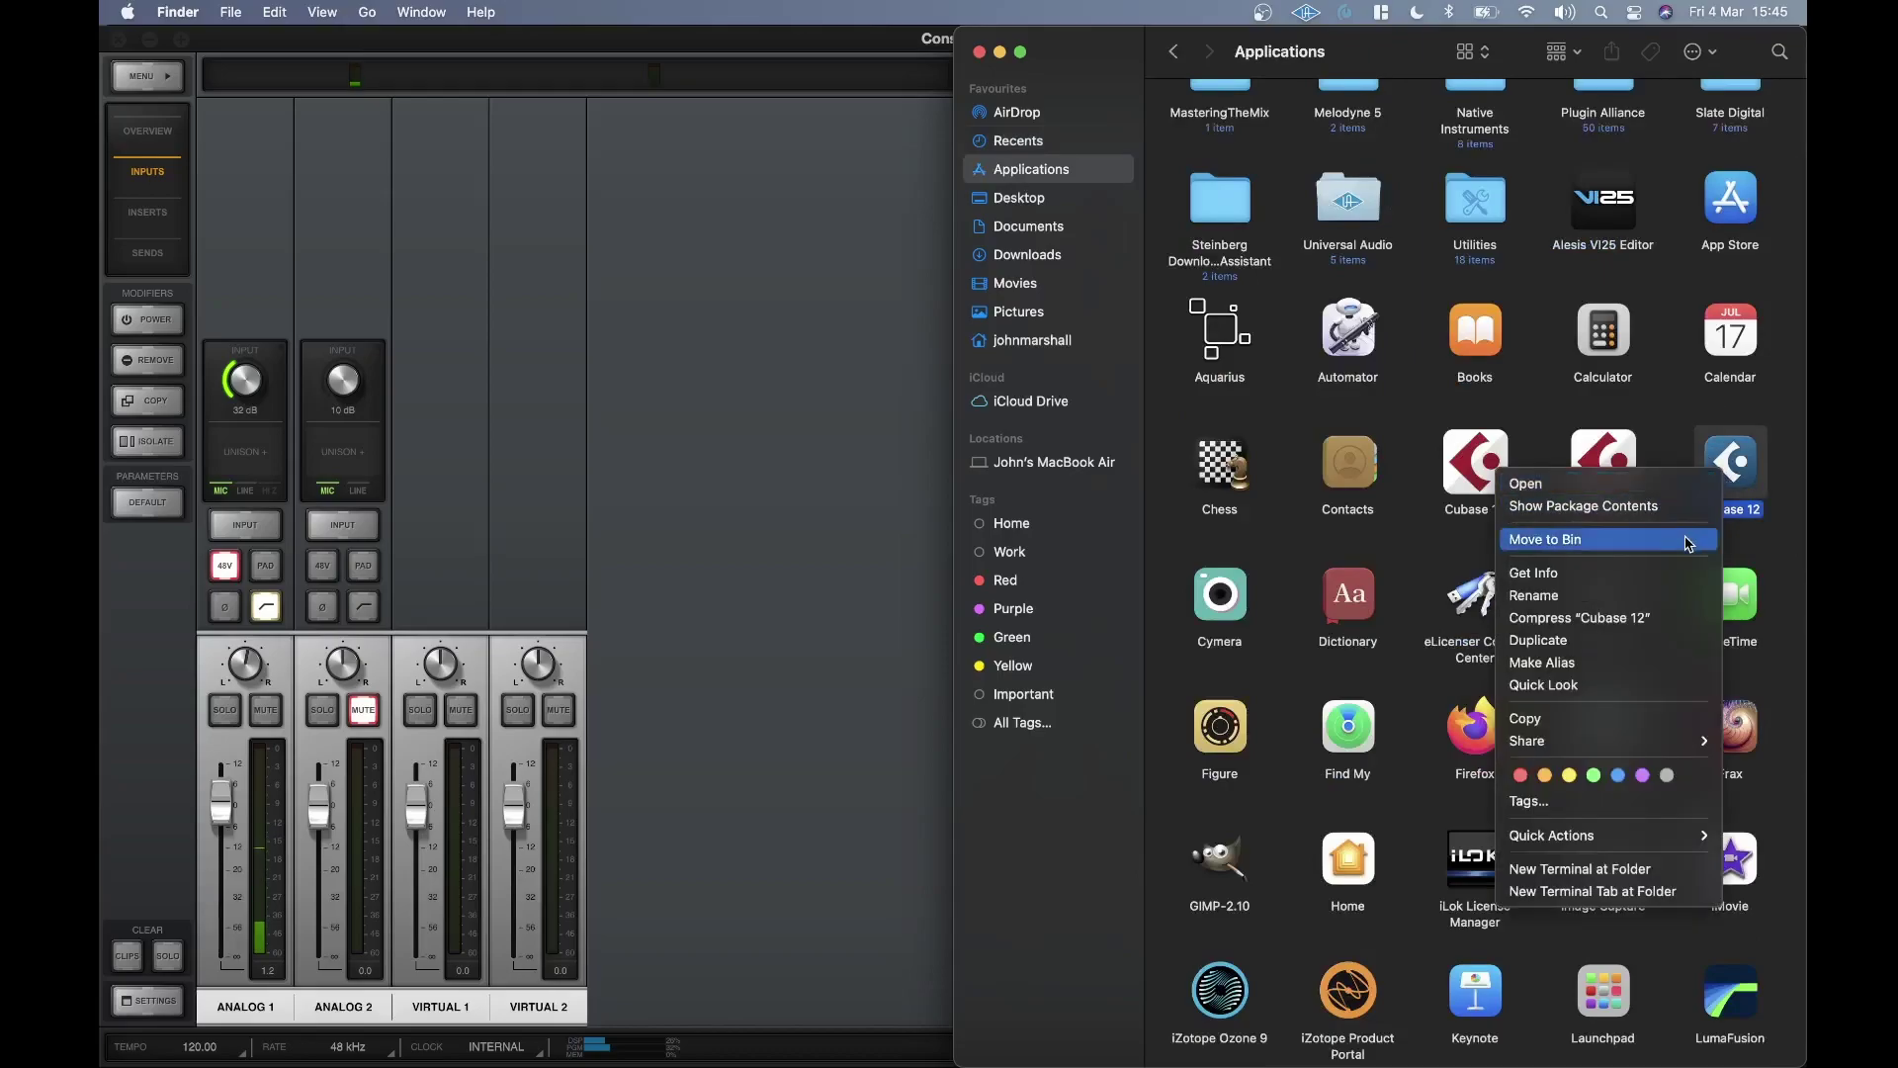
pyautogui.click(1568, 574)
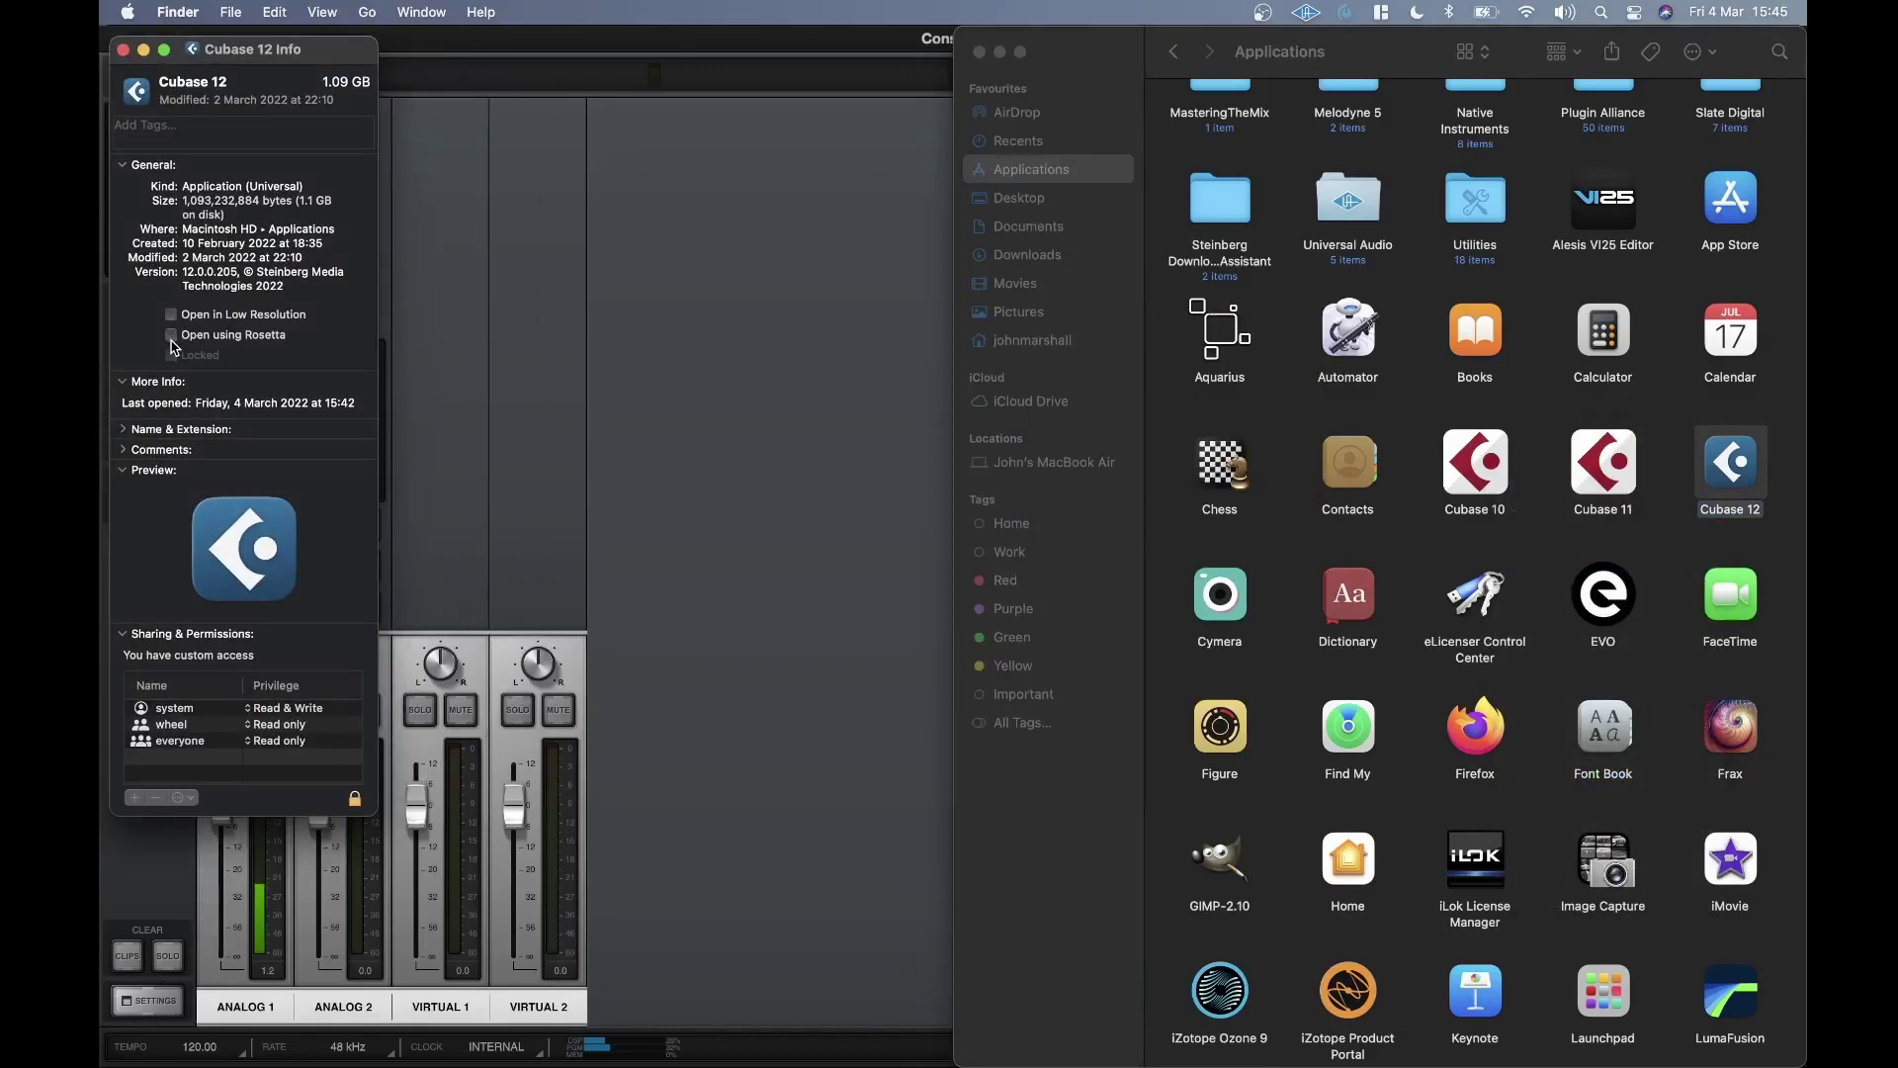
pyautogui.click(173, 336)
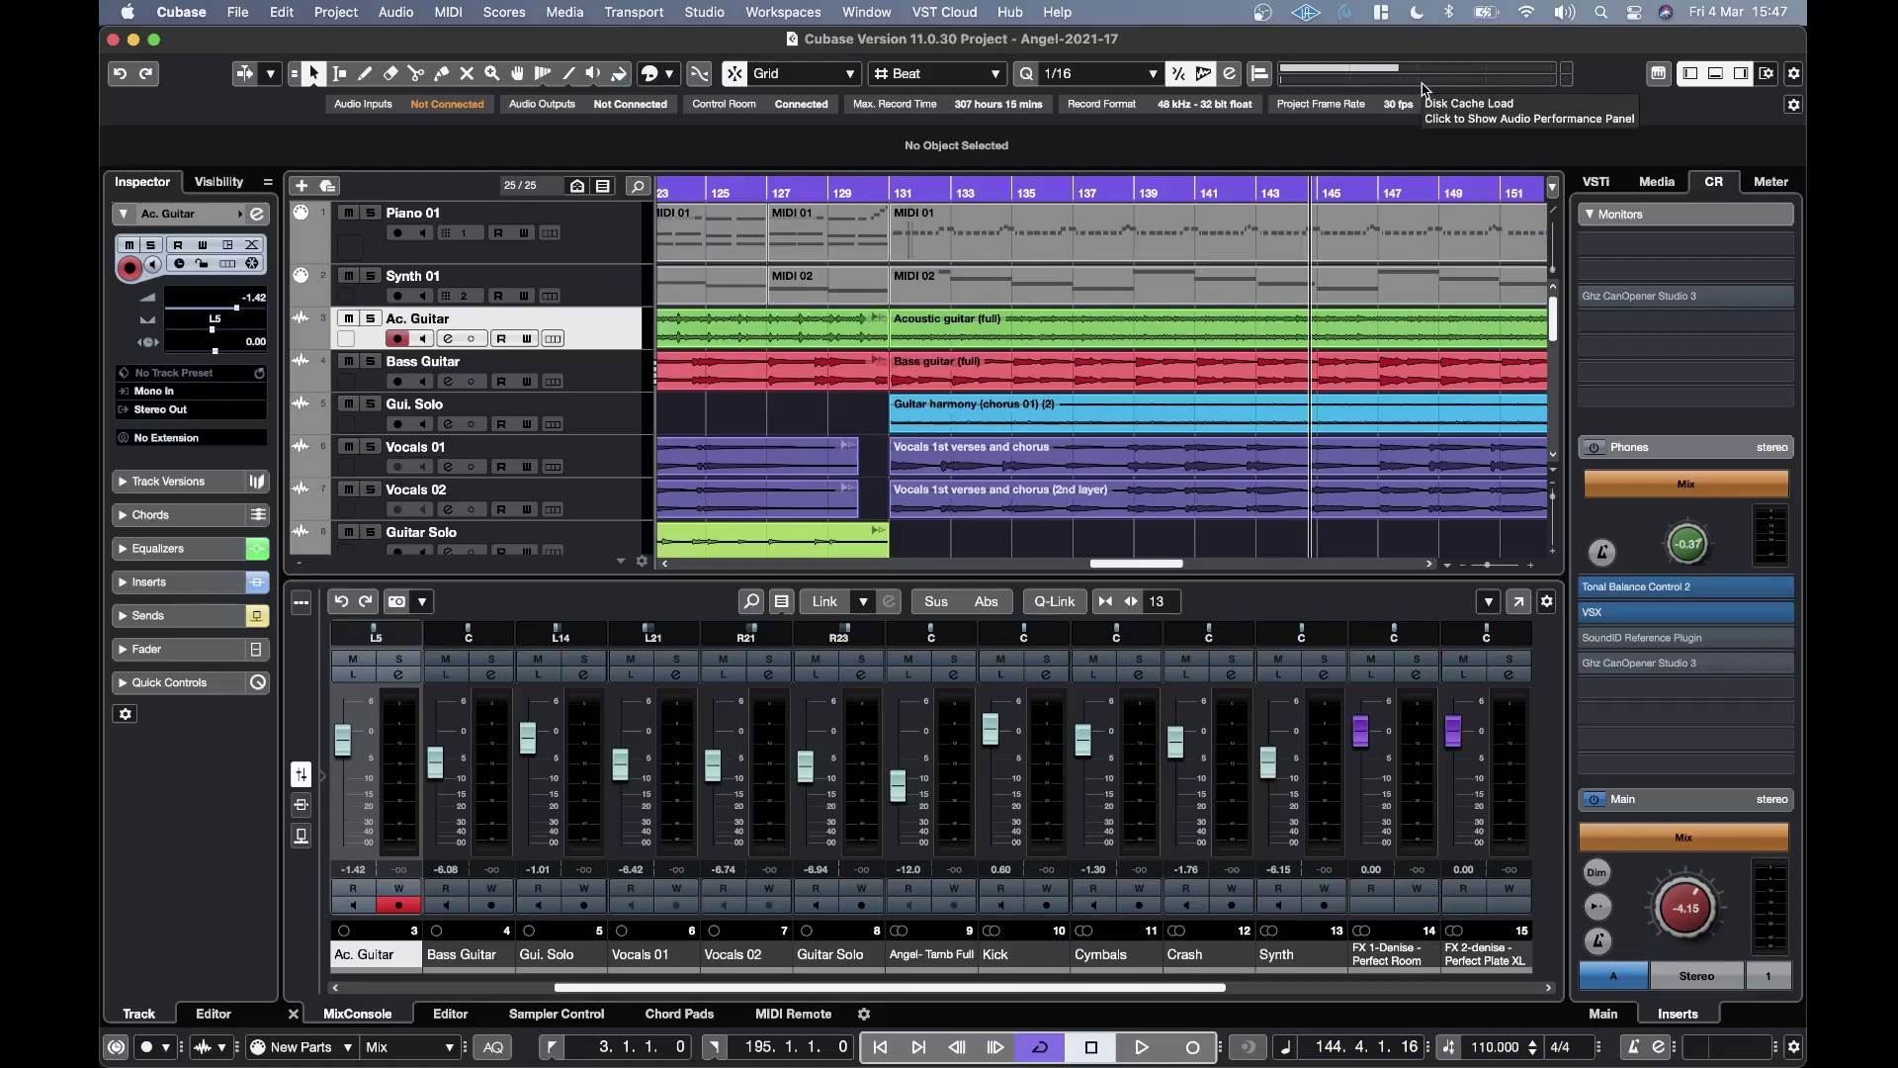
# - Change the audio driver's buffer size to 256 samples in Studio Setup's Control Panel
pyautogui.click(697, 12)
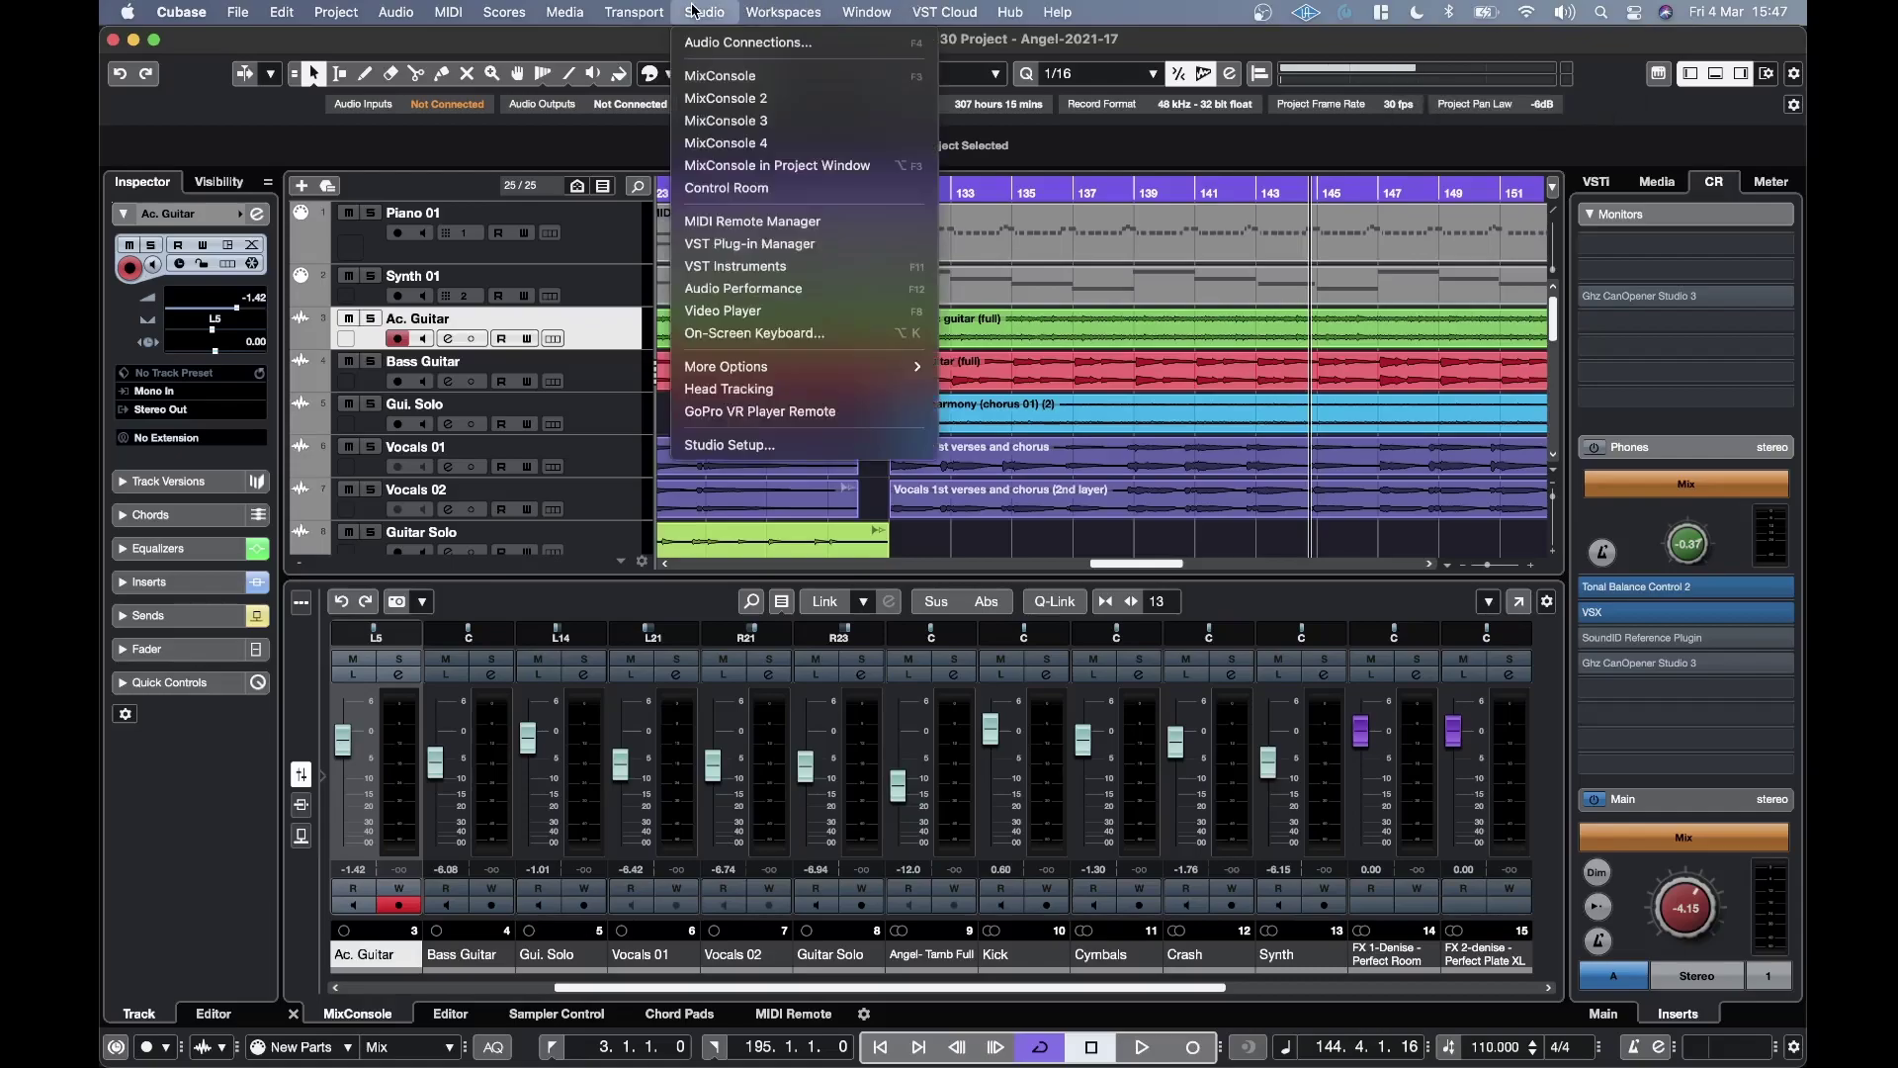
pyautogui.click(760, 446)
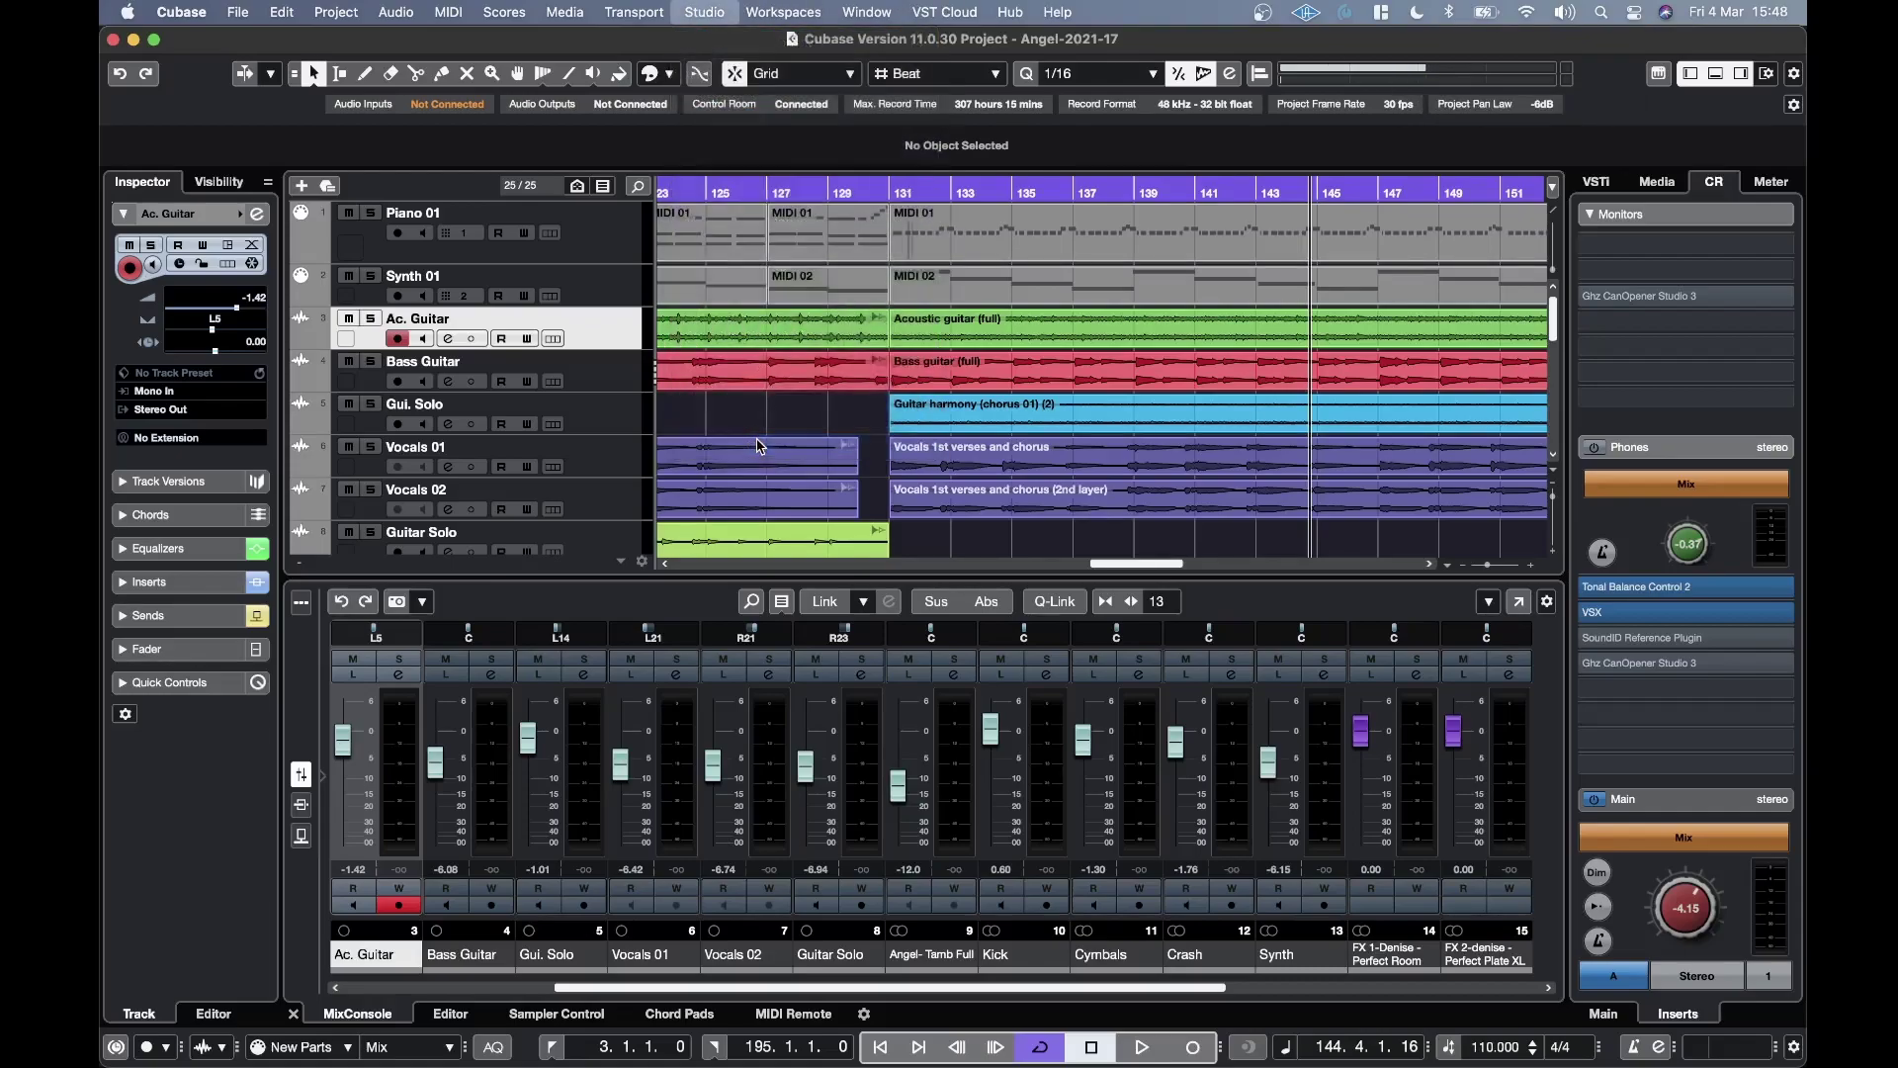
pyautogui.click(1028, 238)
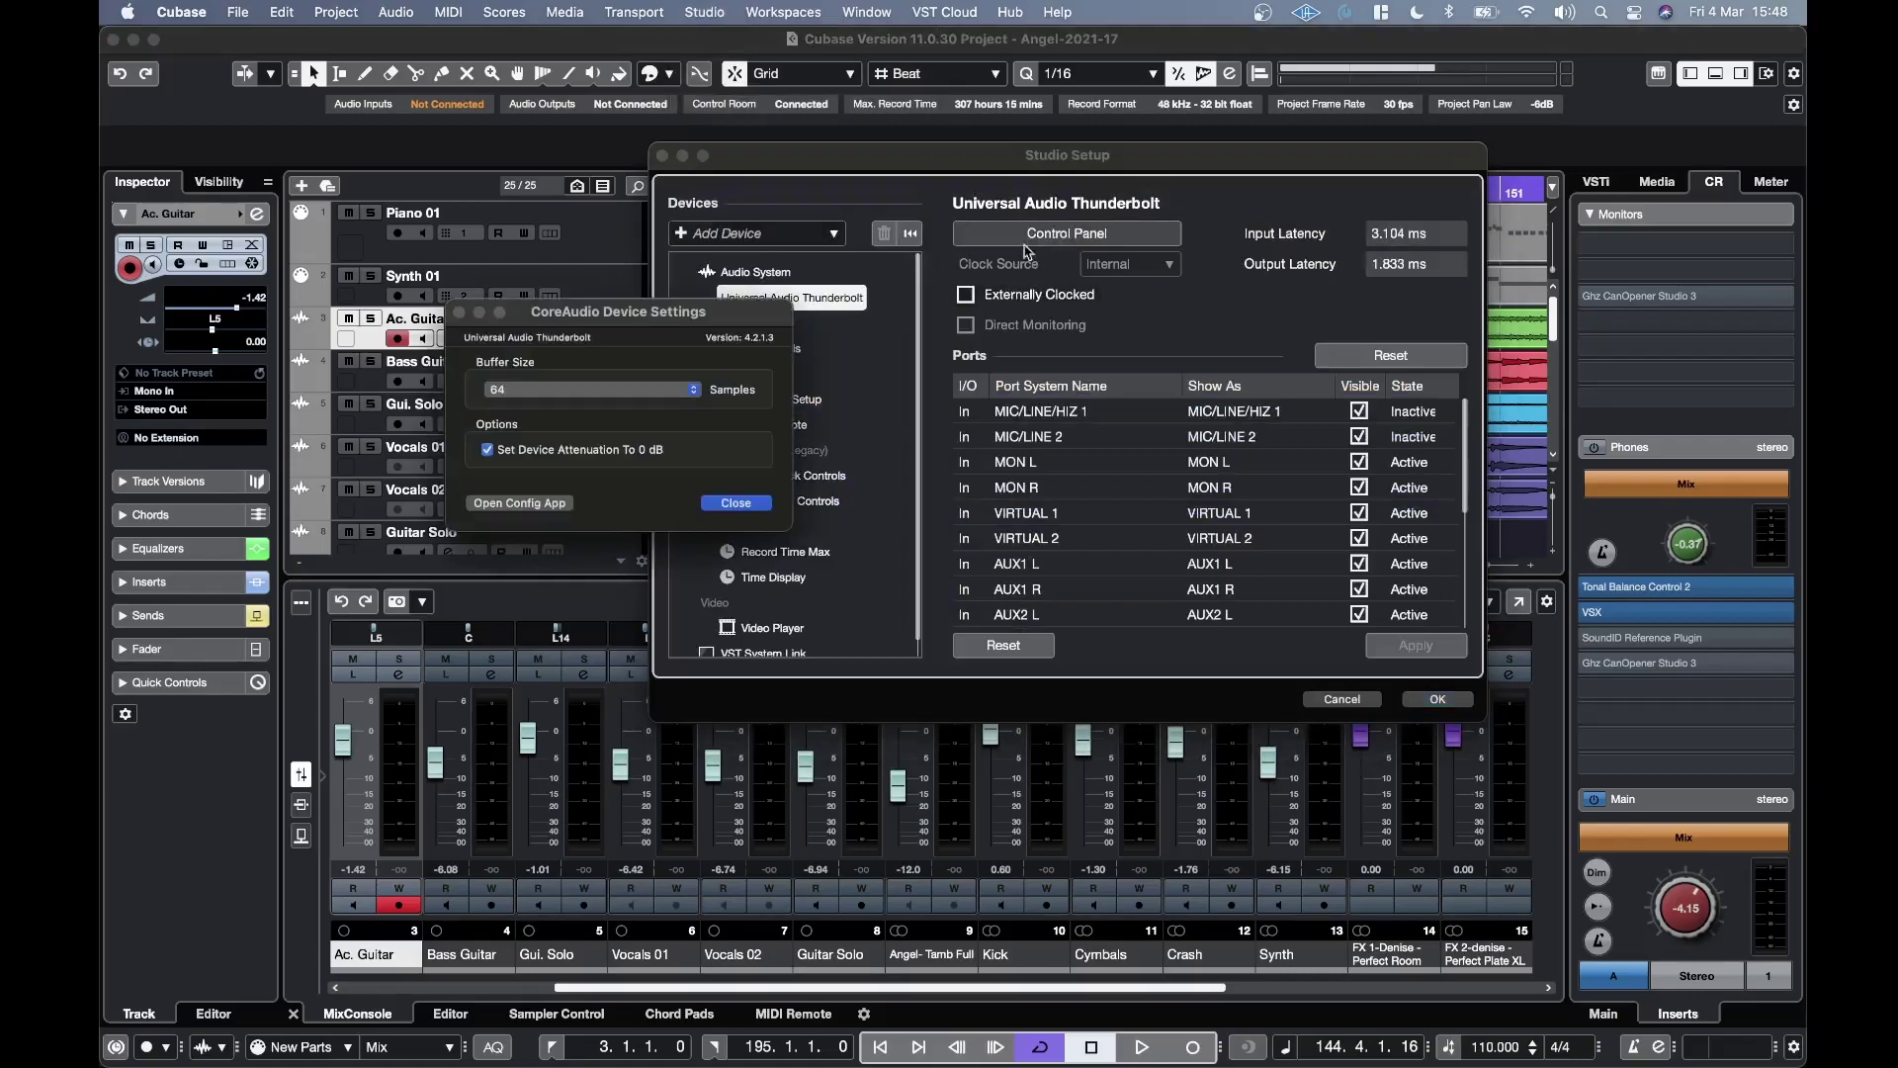
pyautogui.click(588, 390)
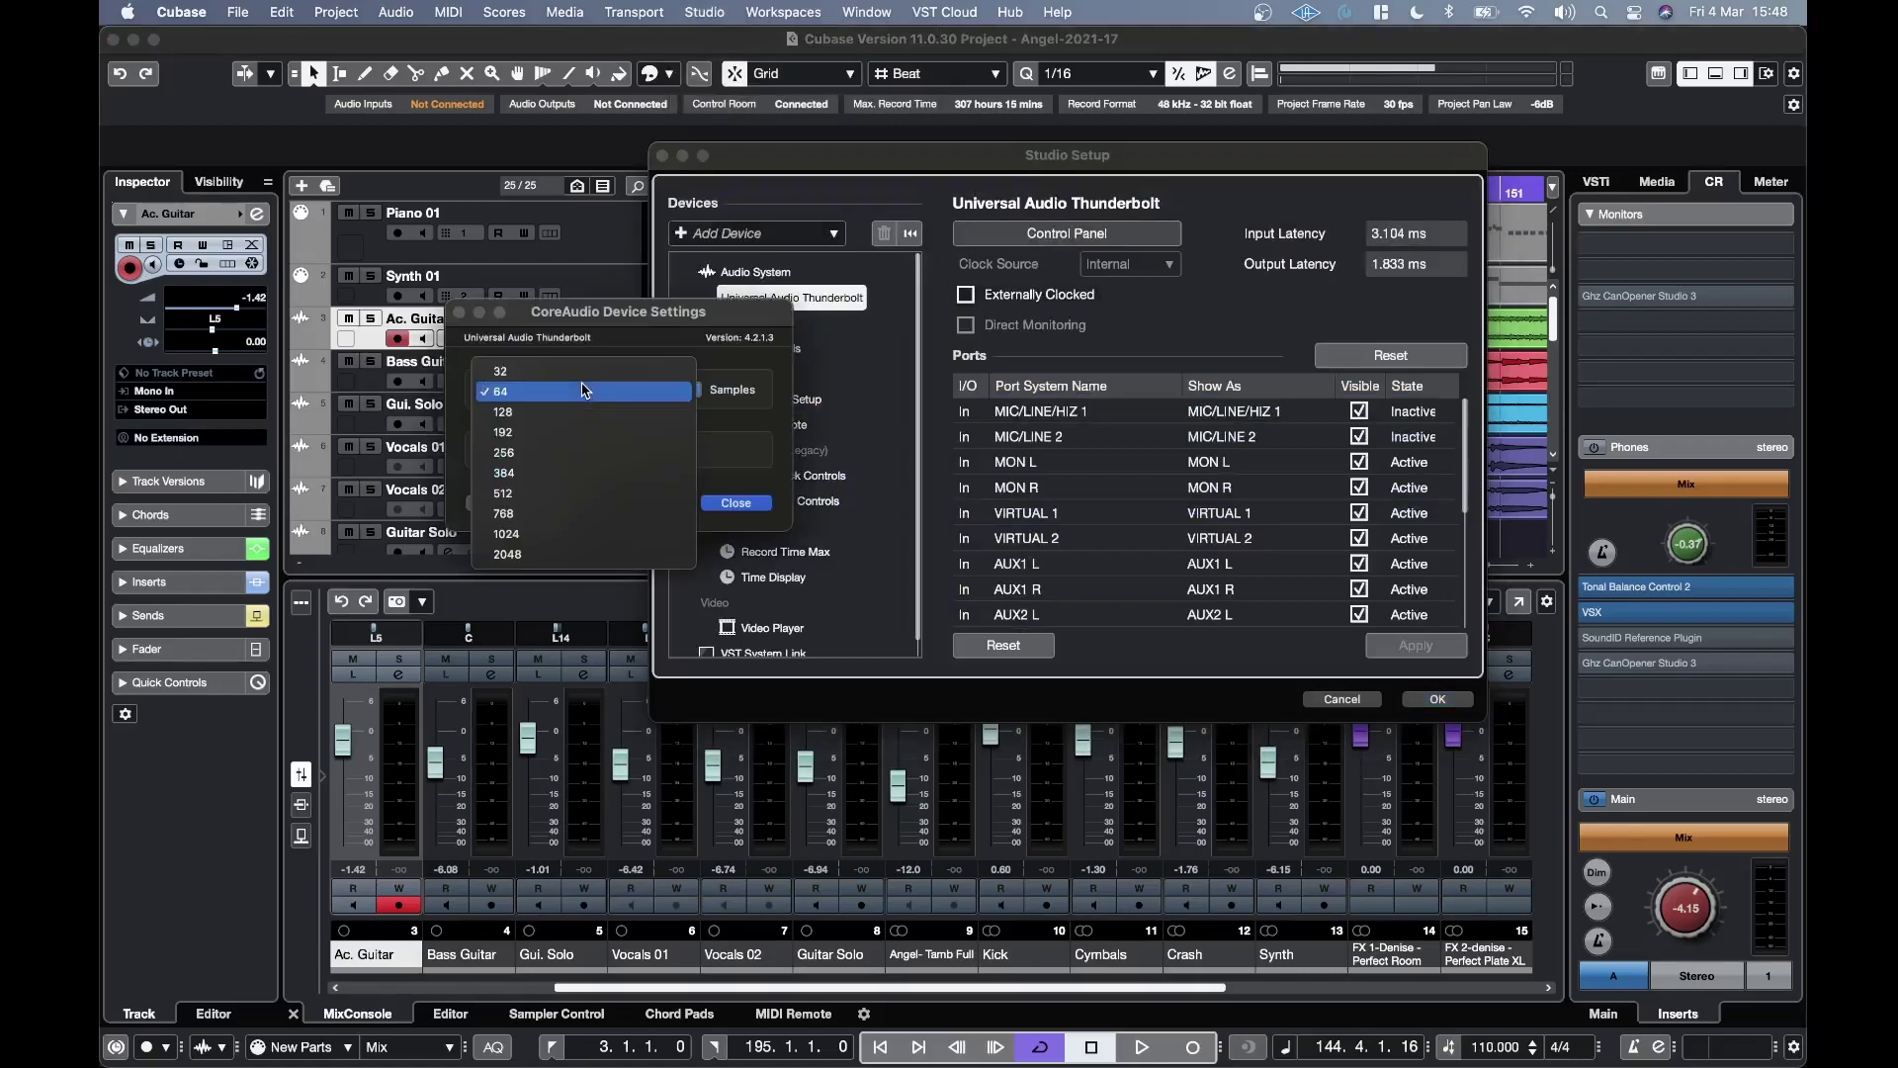
pyautogui.click(546, 447)
pyautogui.click(728, 506)
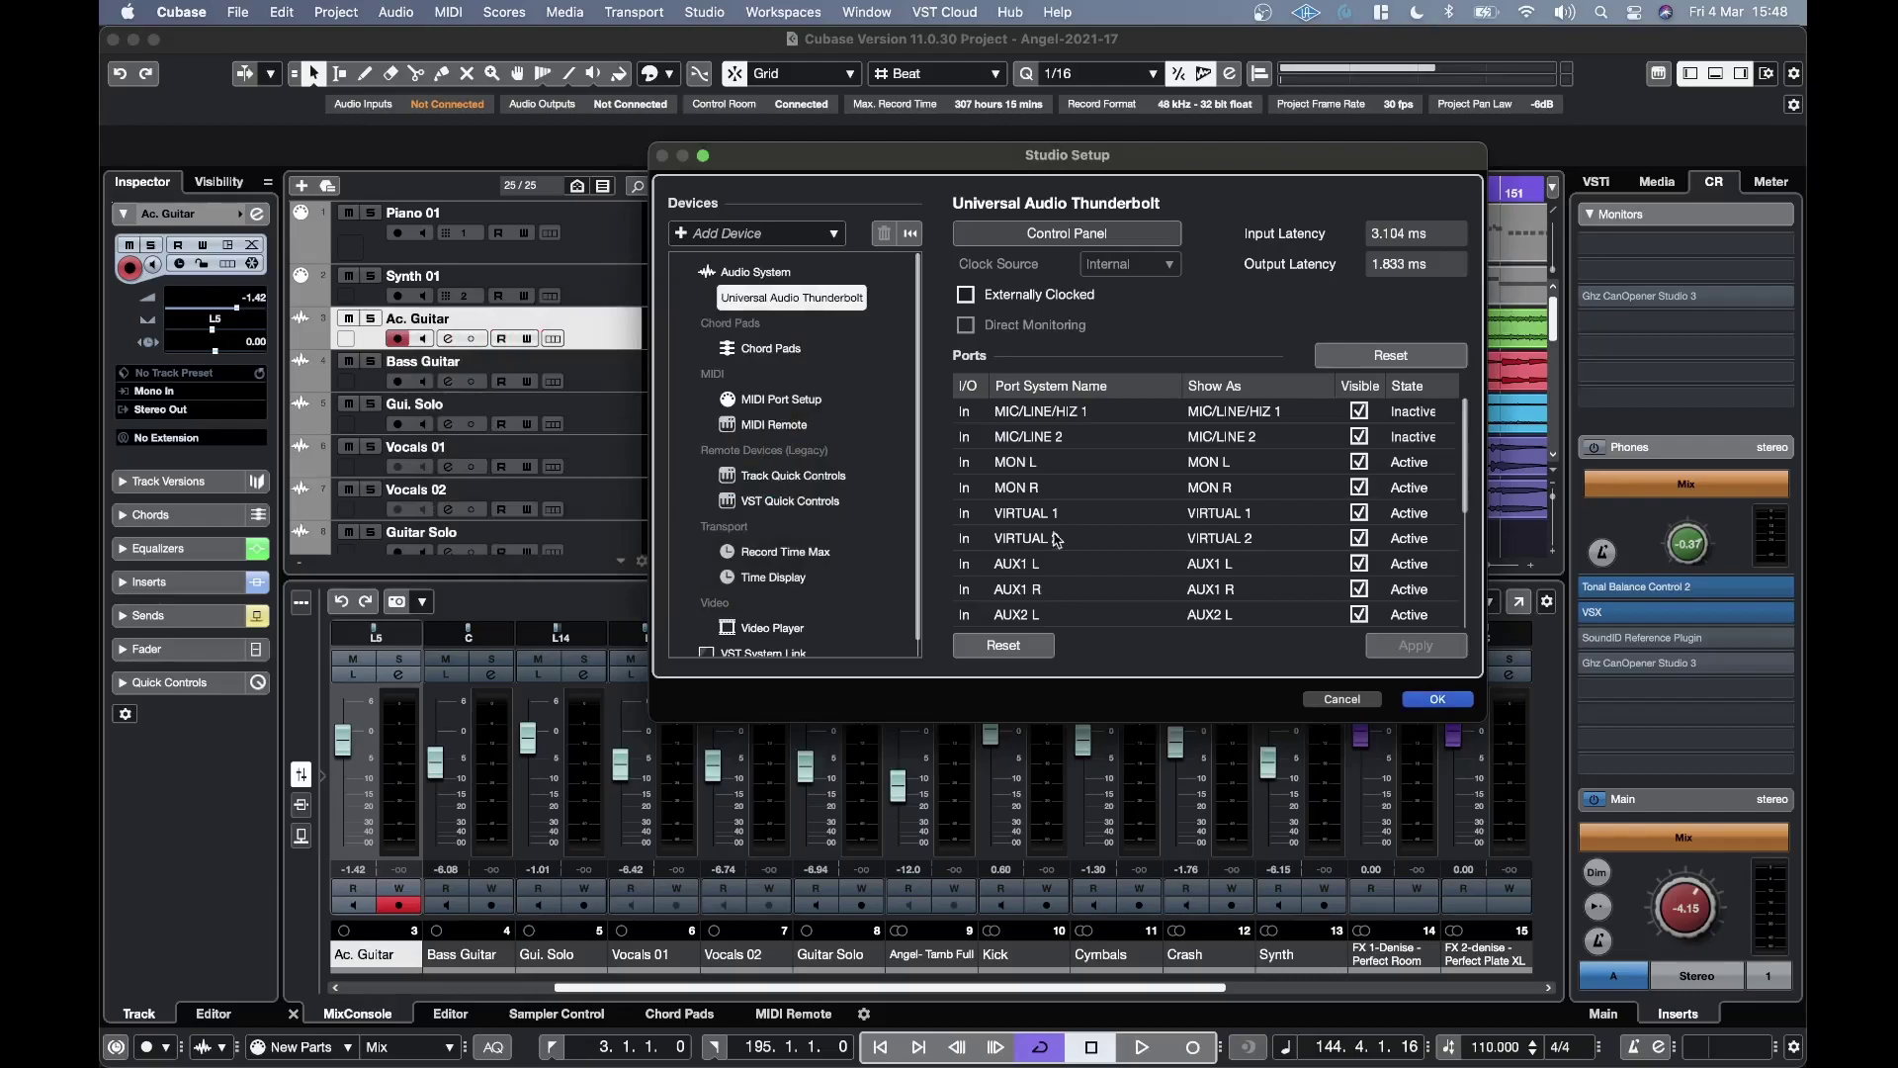
# - Confirm Studio Setup and start Angel-2021-17 playing at the 256-sample buffer
pyautogui.click(1437, 701)
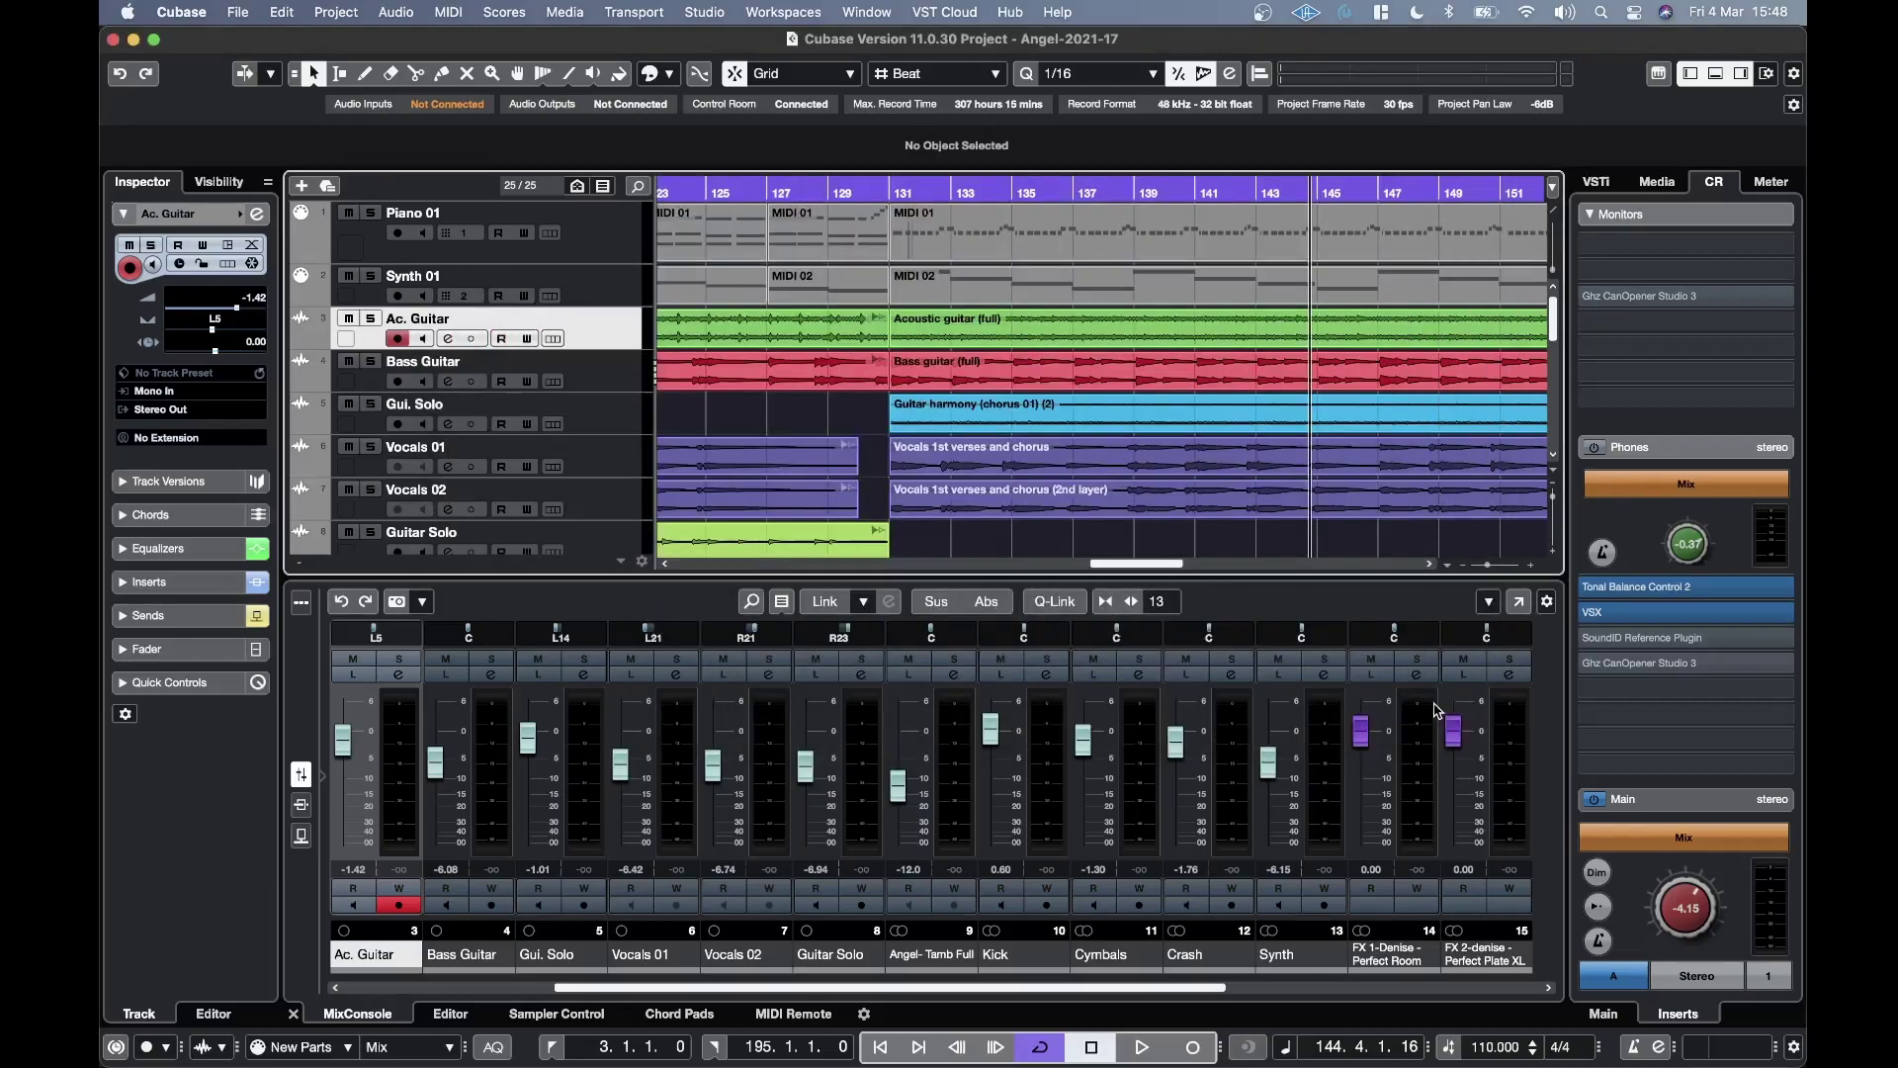
pyautogui.click(1134, 1054)
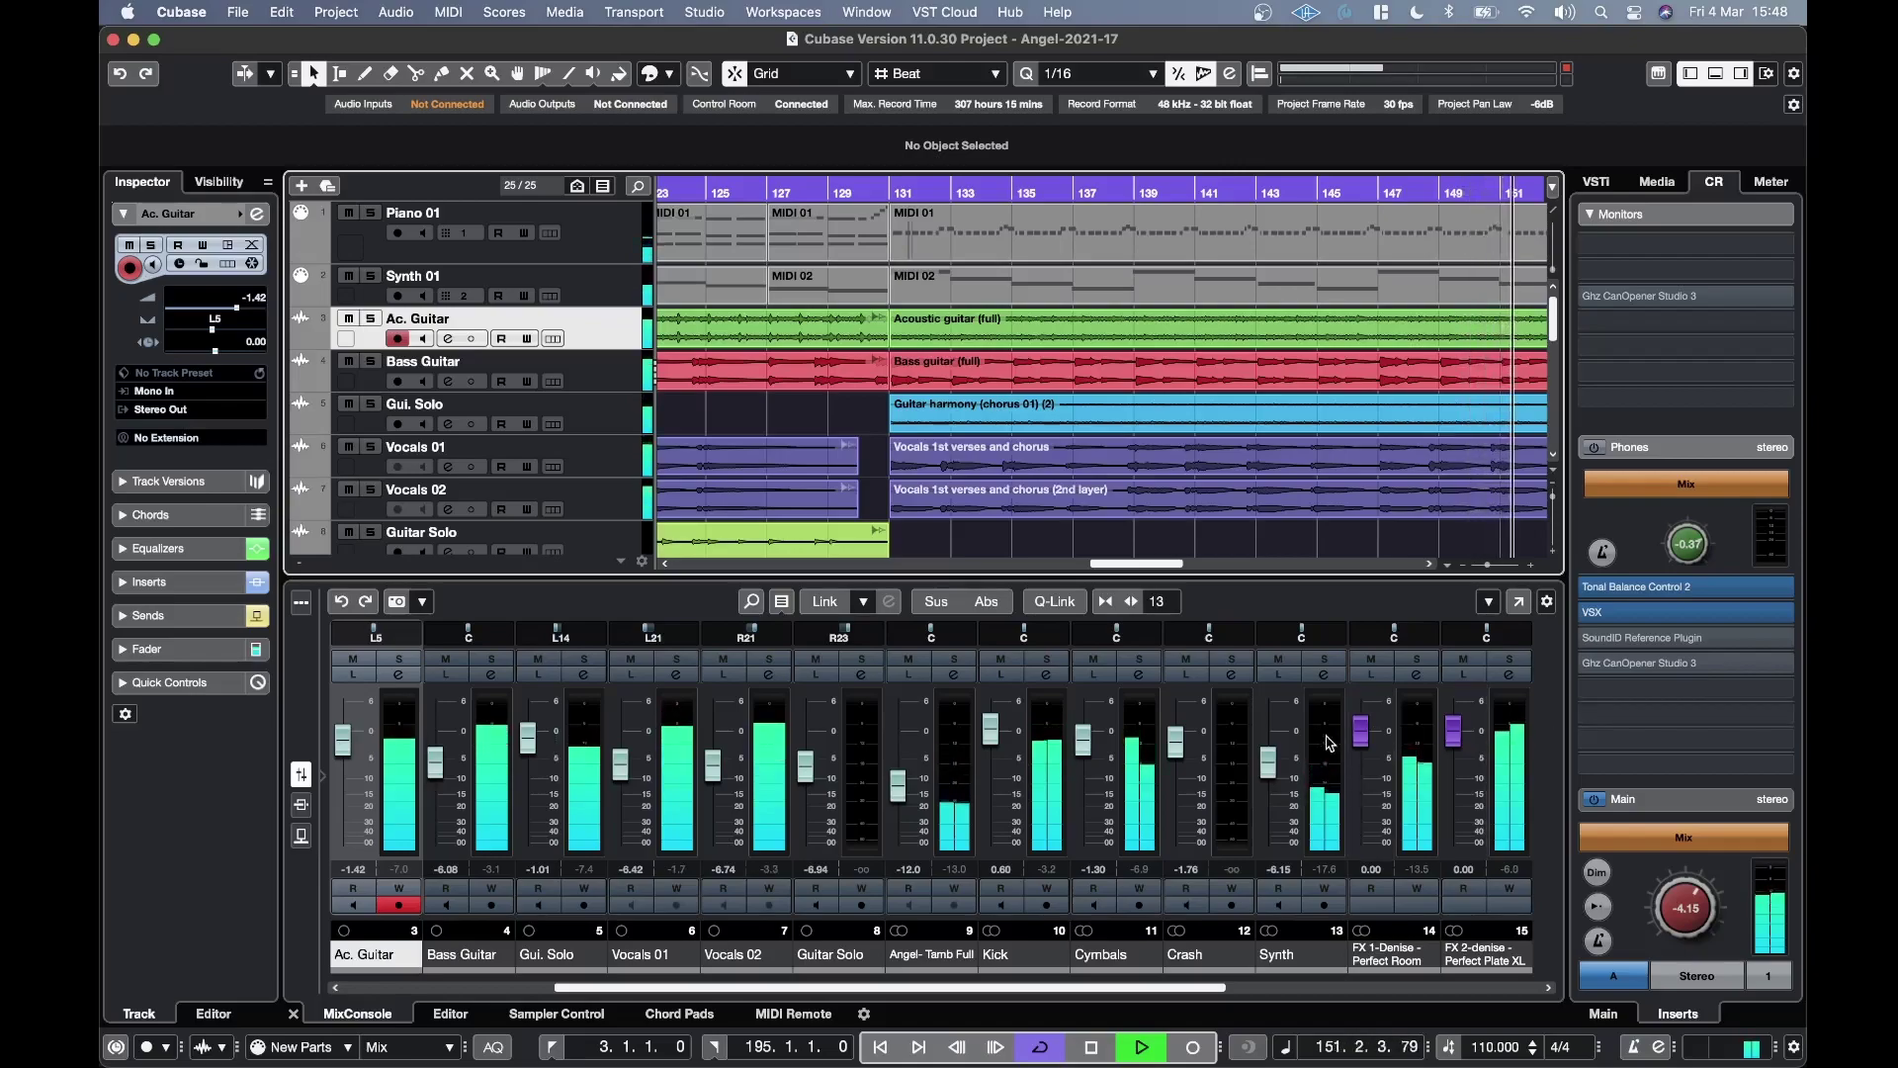
pyautogui.click(764, 677)
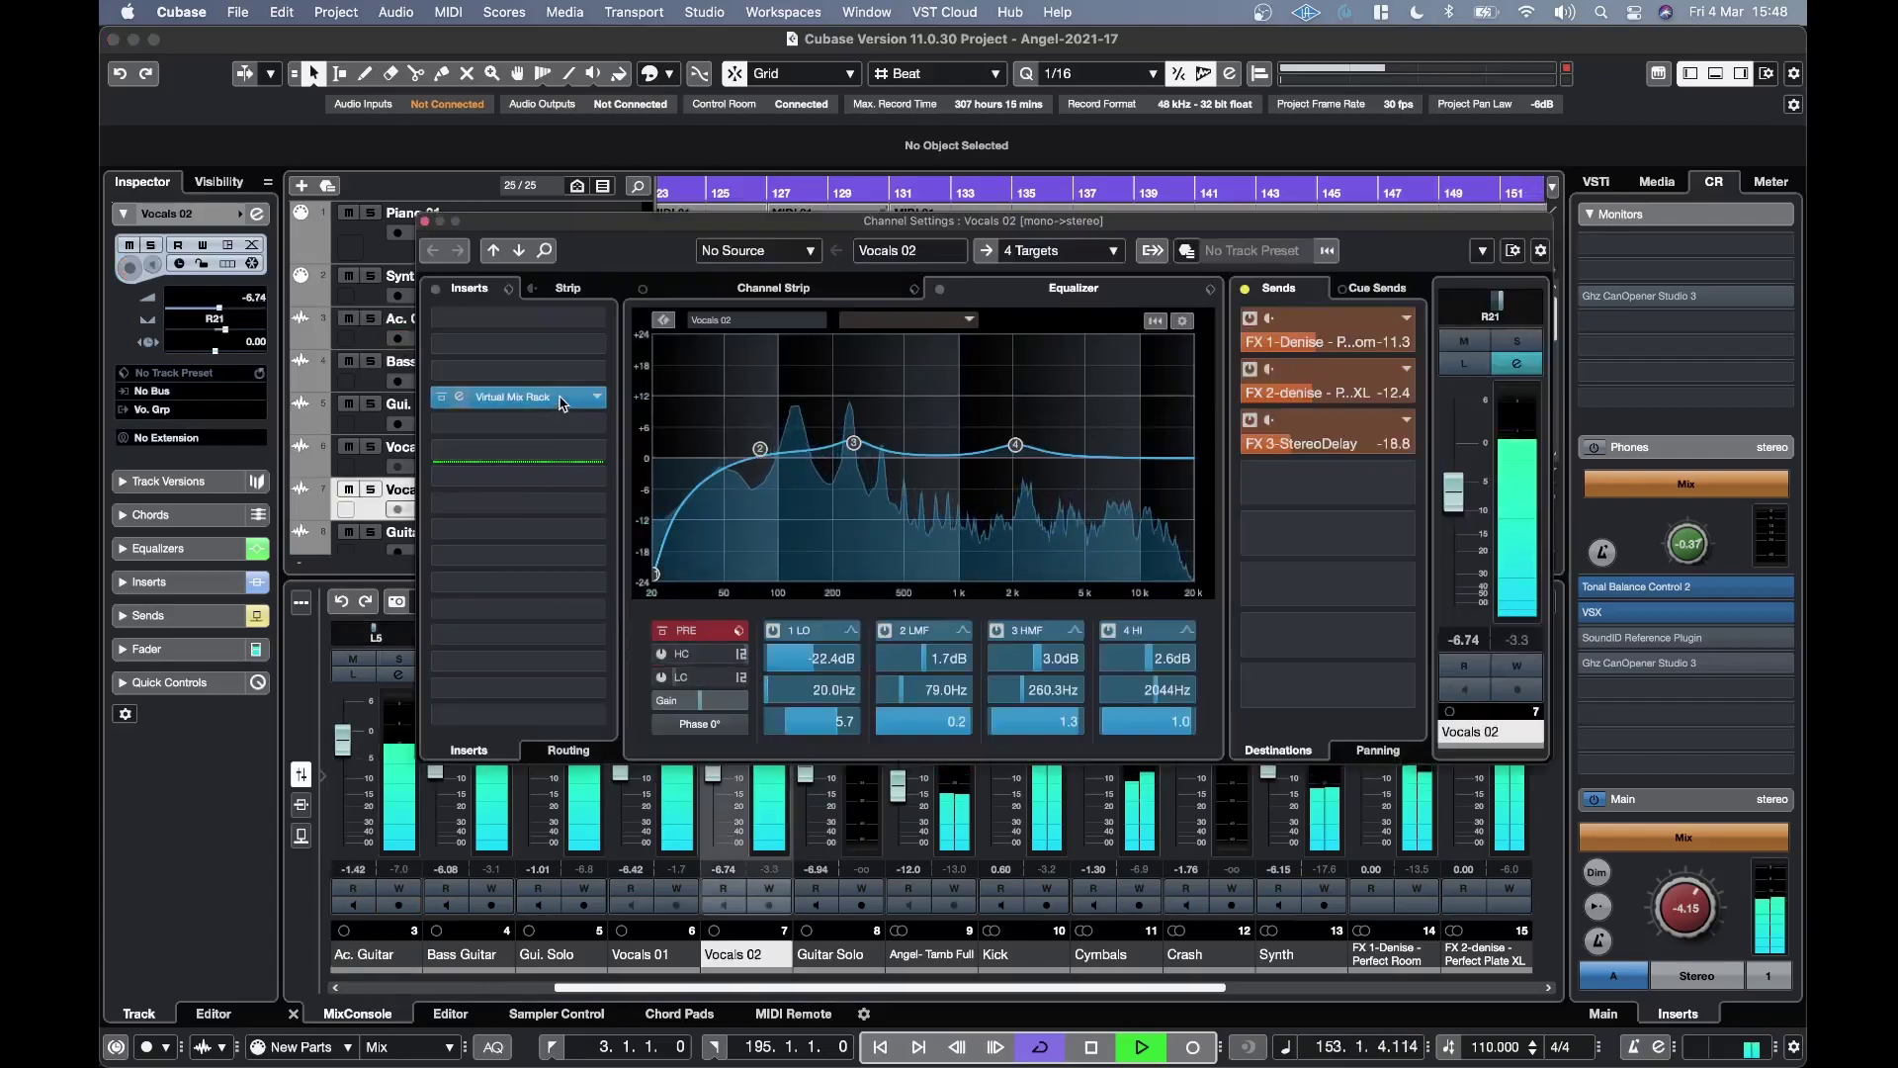
pyautogui.click(561, 403)
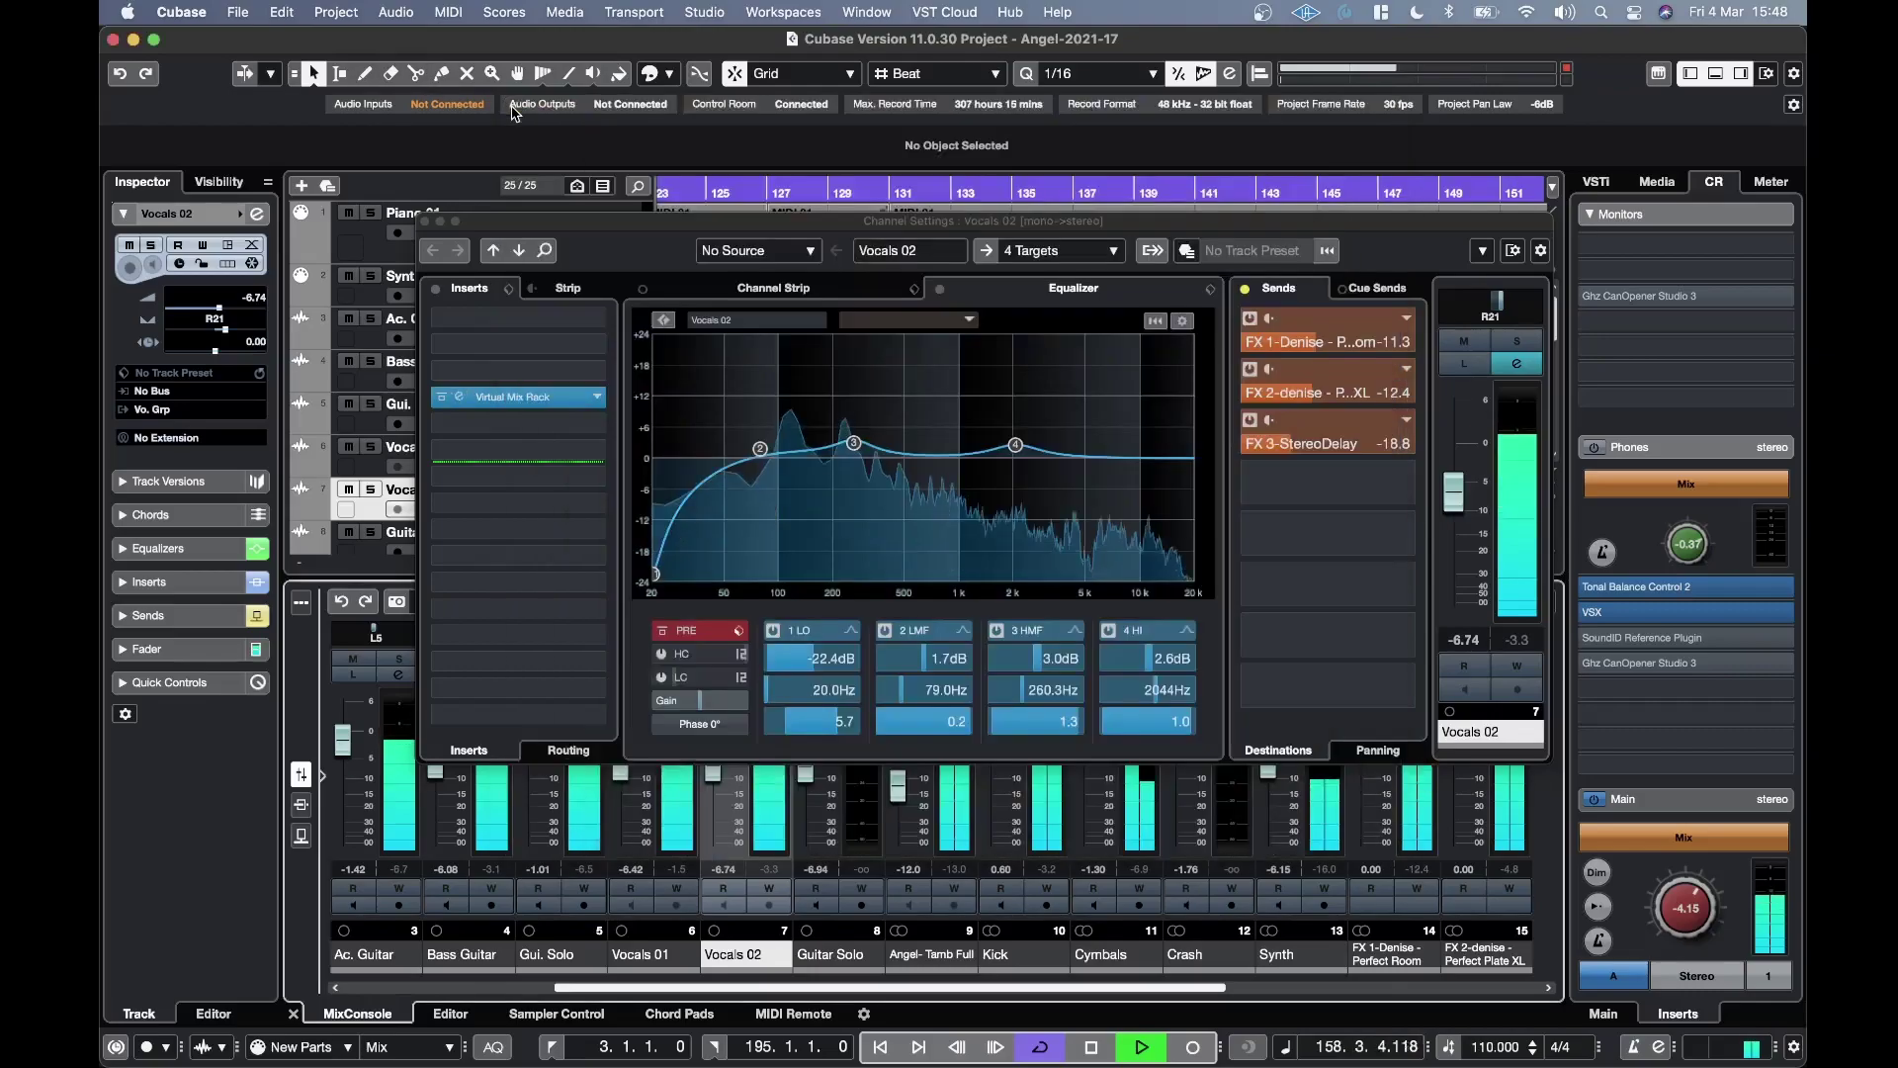
pyautogui.click(513, 105)
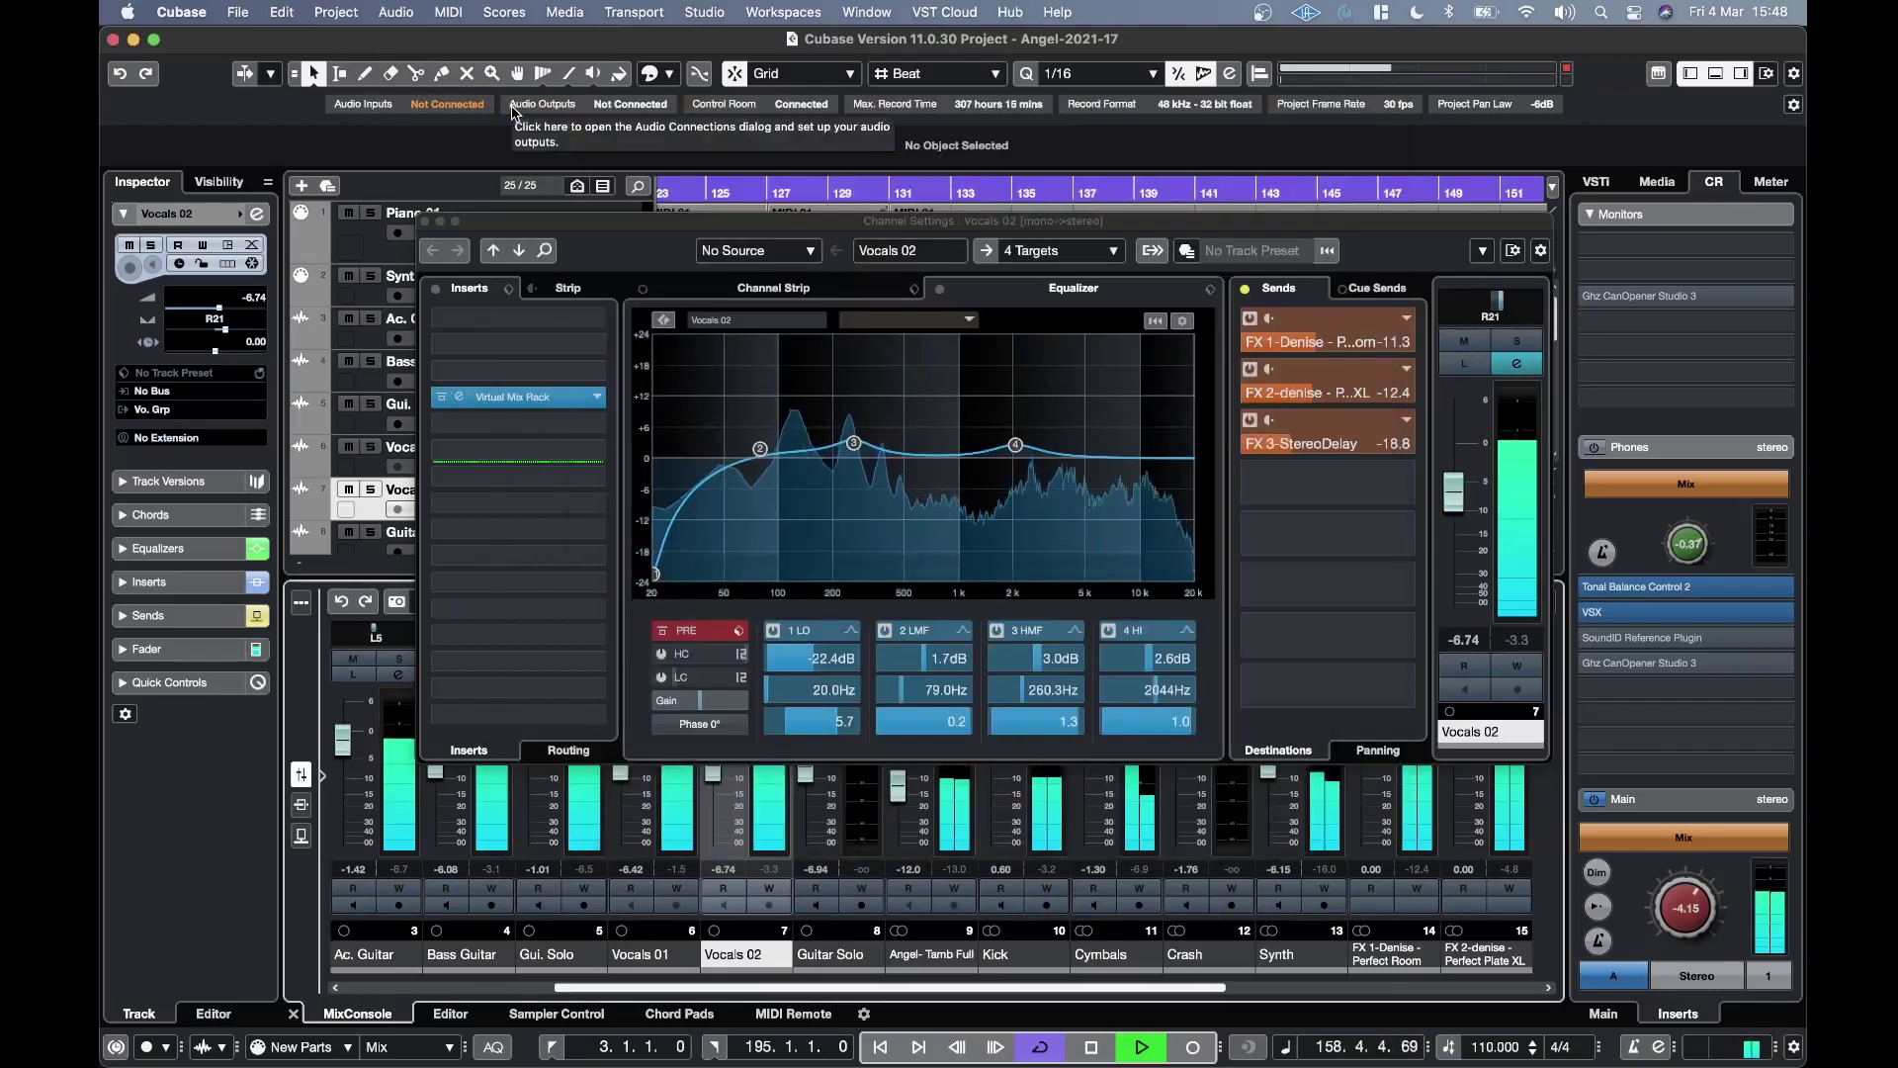
pyautogui.click(426, 222)
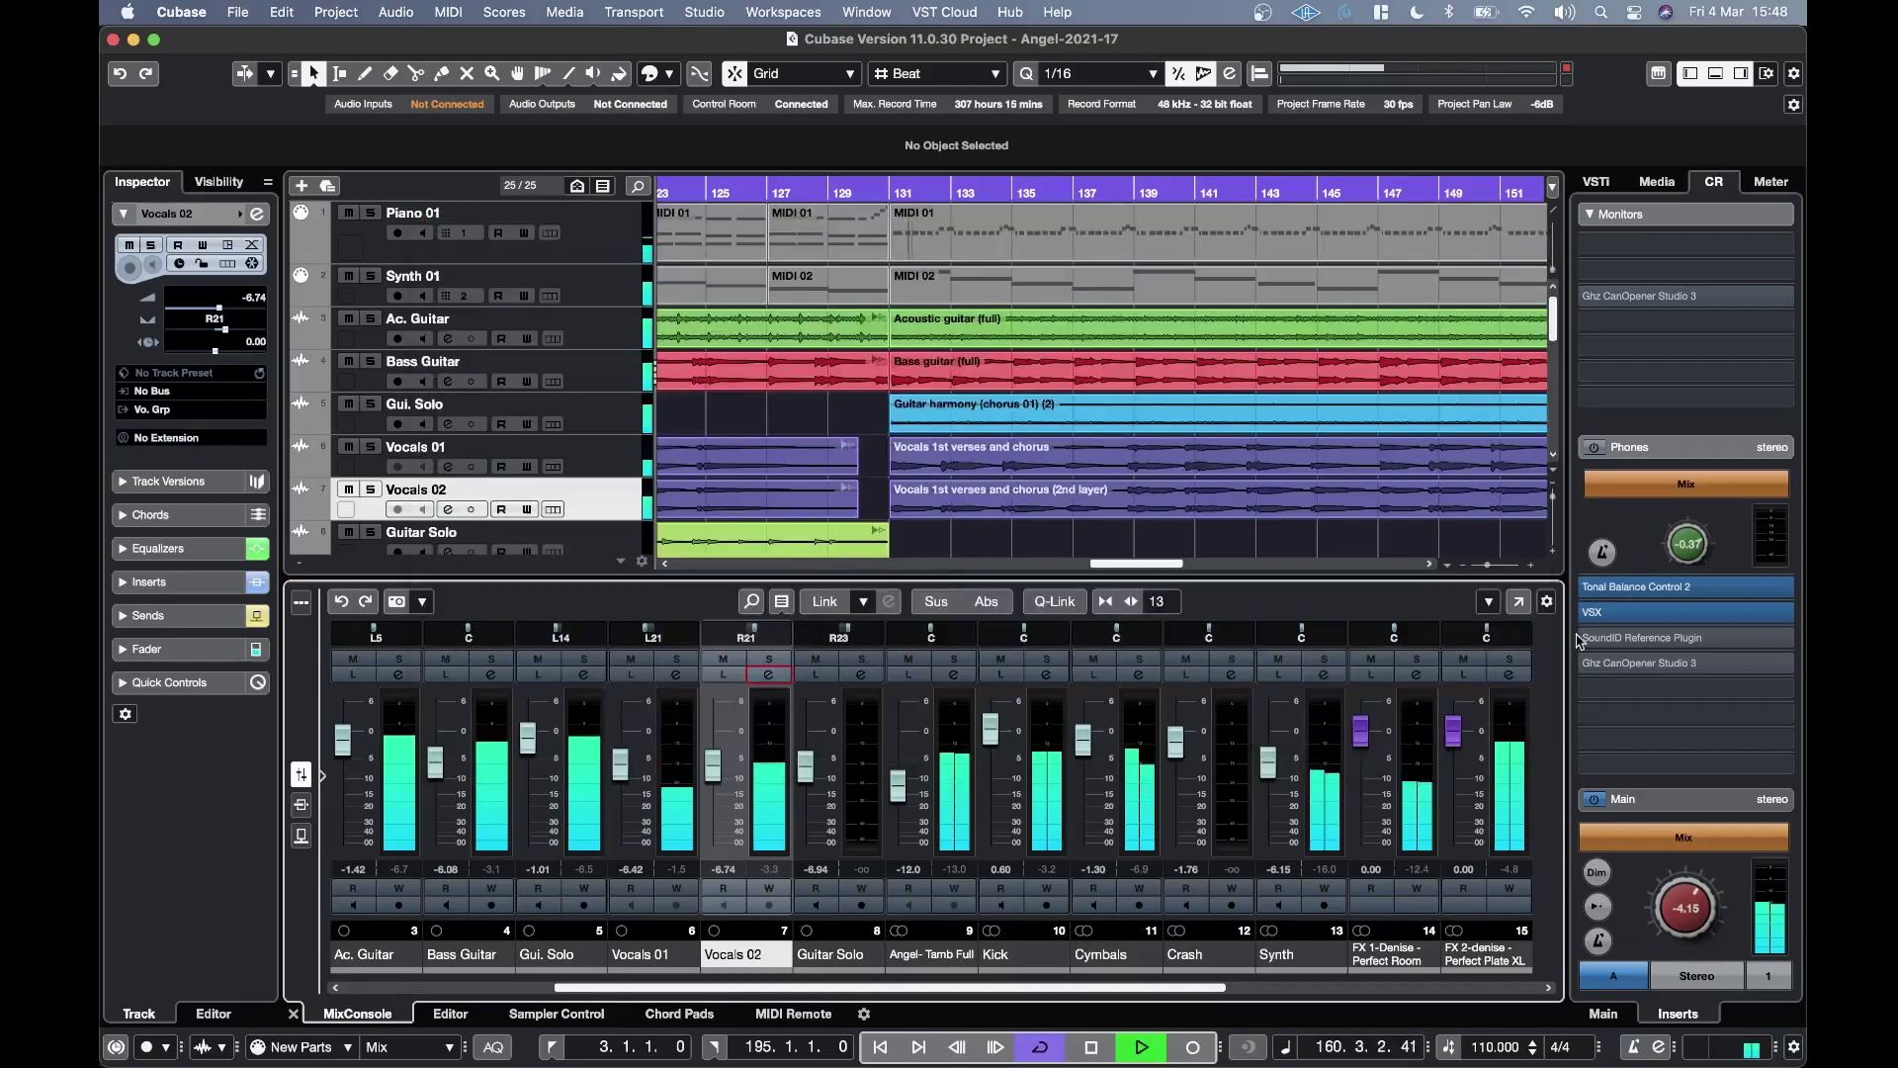
# - Open the MixConsole in a separate window twice, viewing its channel type filter, and close it
pyautogui.click(1521, 603)
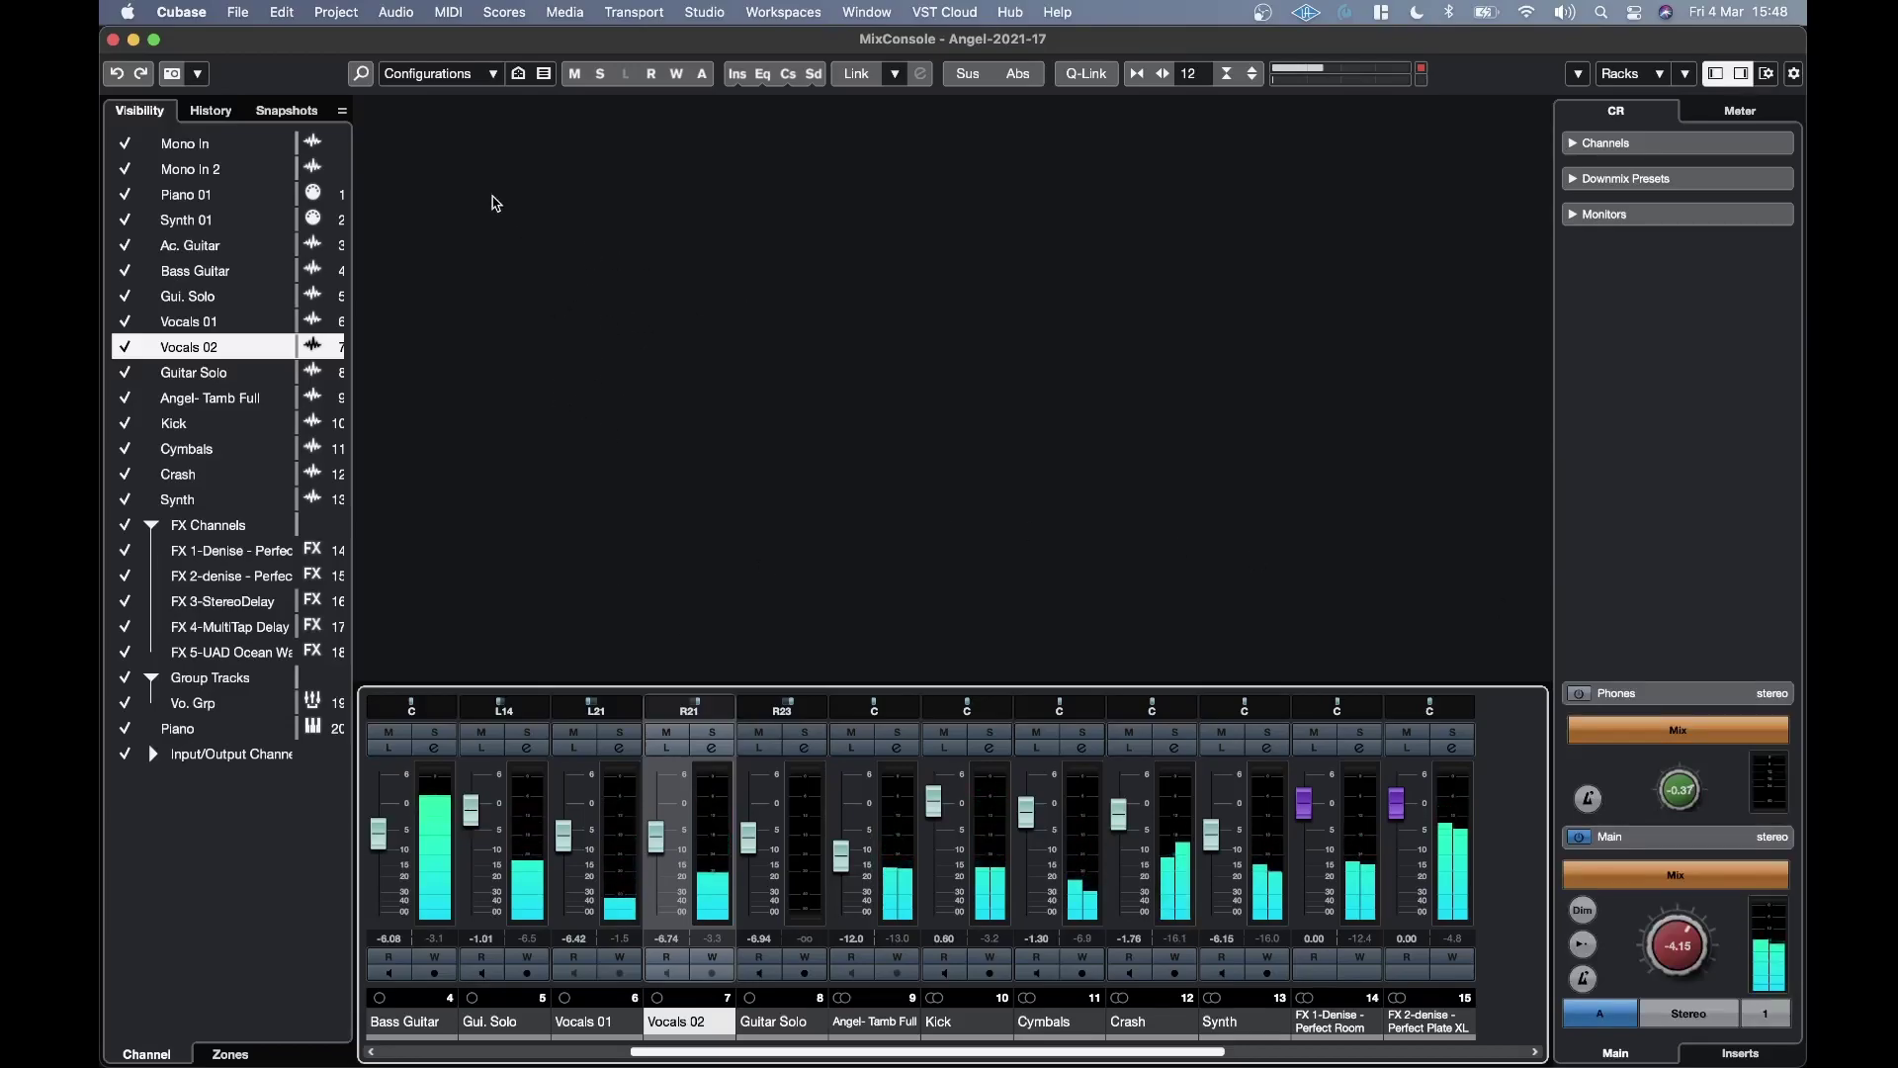
pyautogui.click(544, 76)
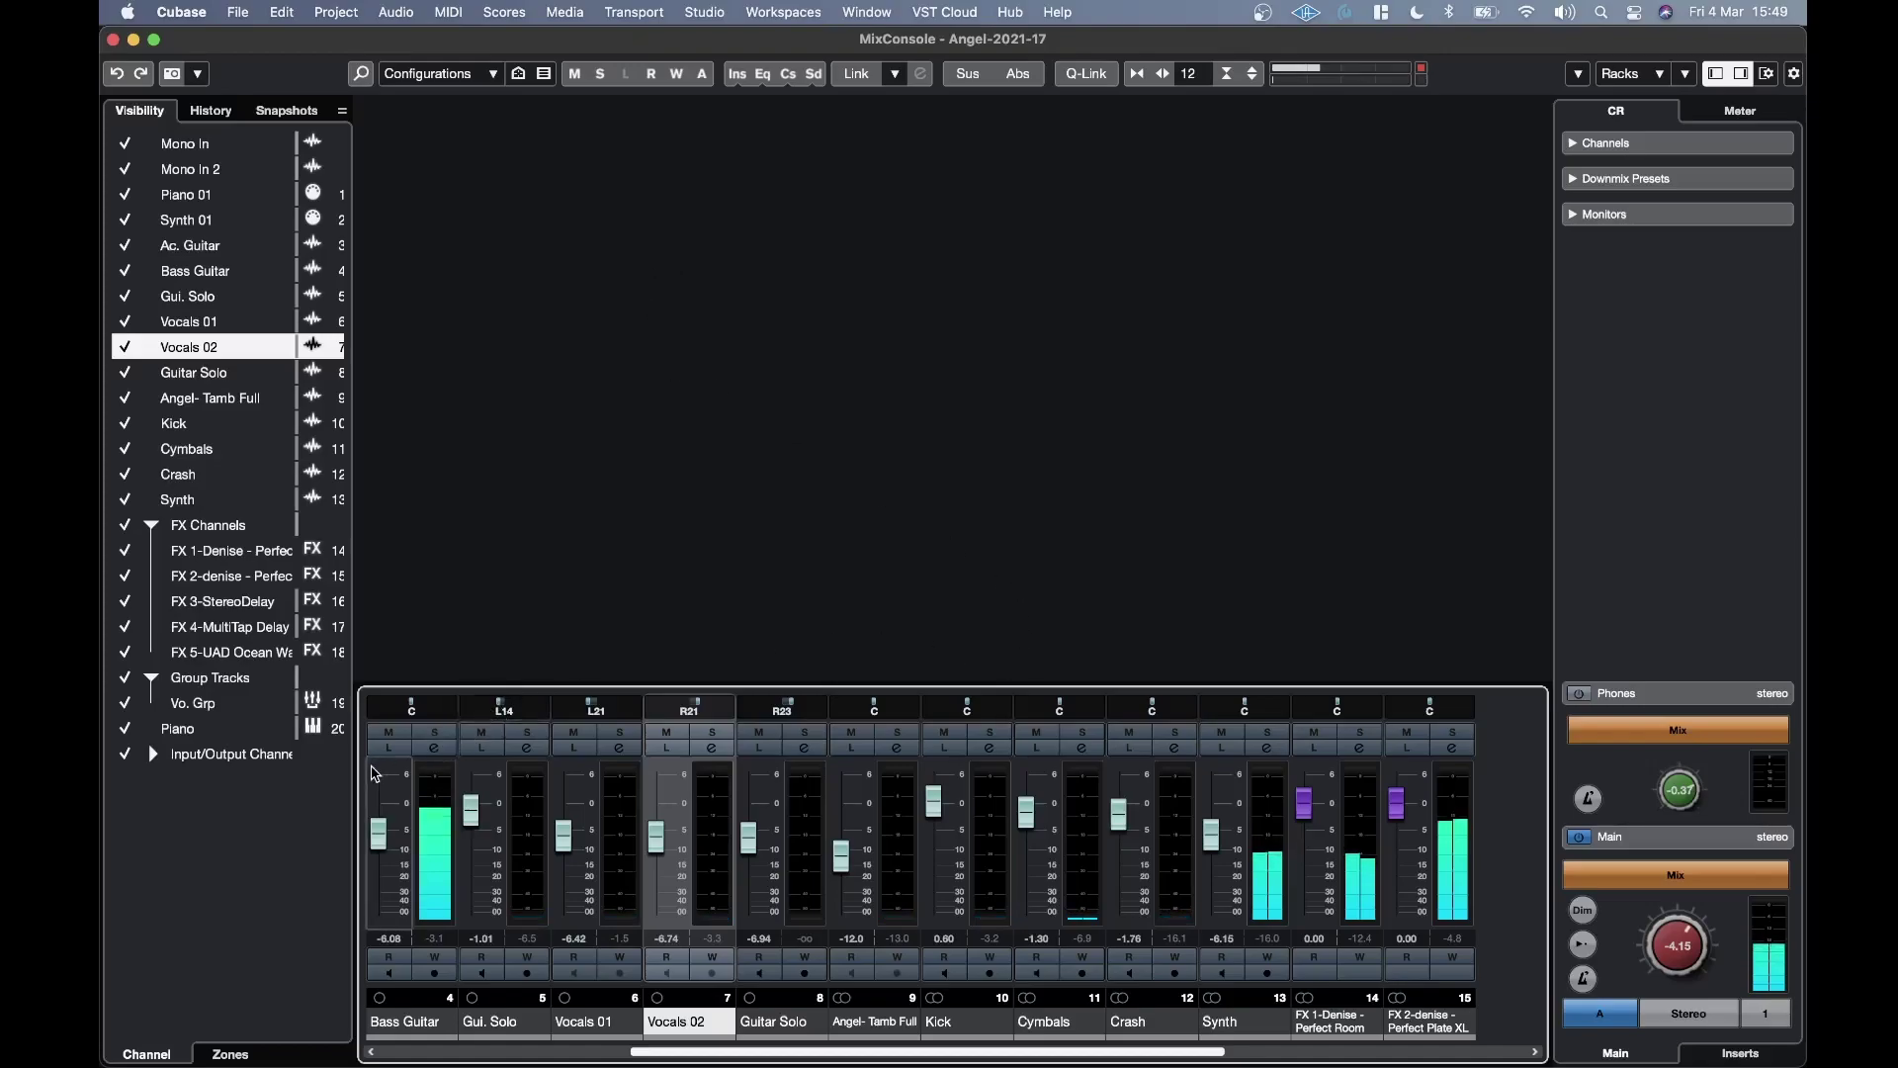
pyautogui.click(113, 41)
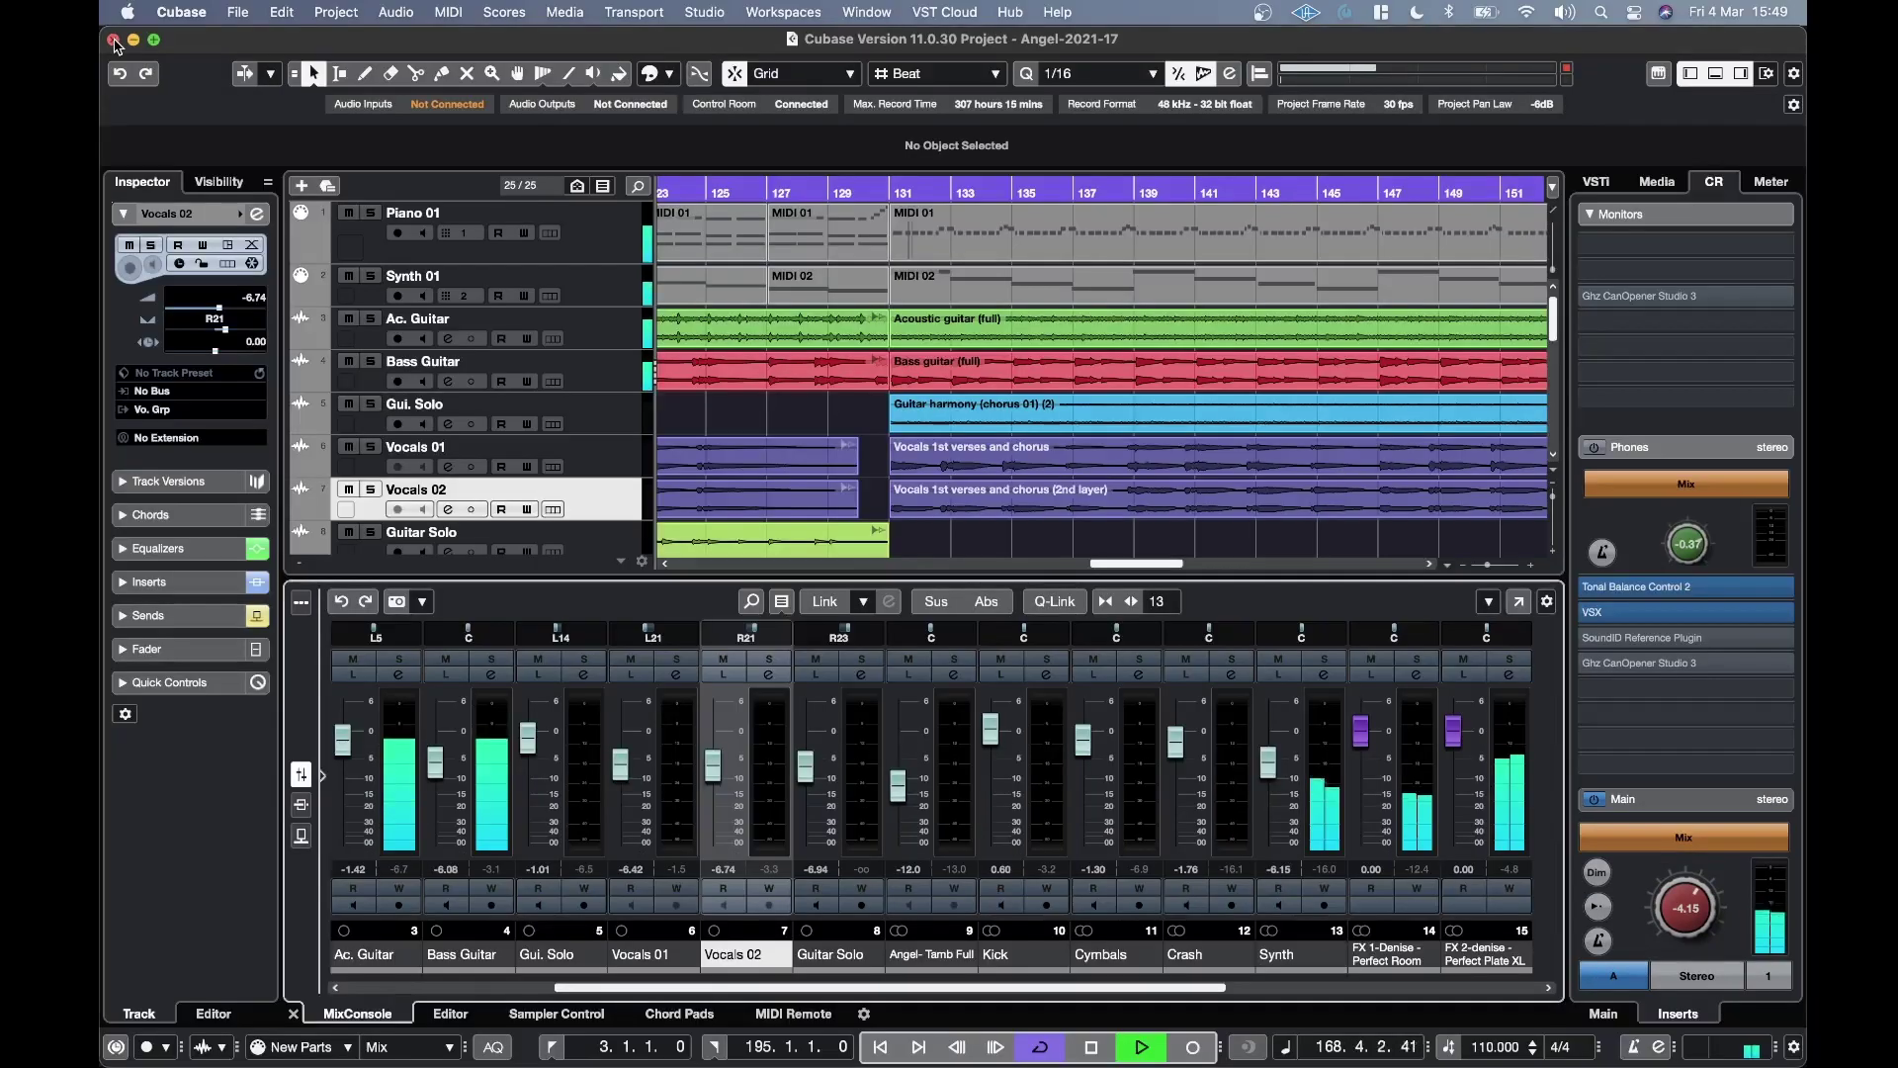
pyautogui.click(1520, 603)
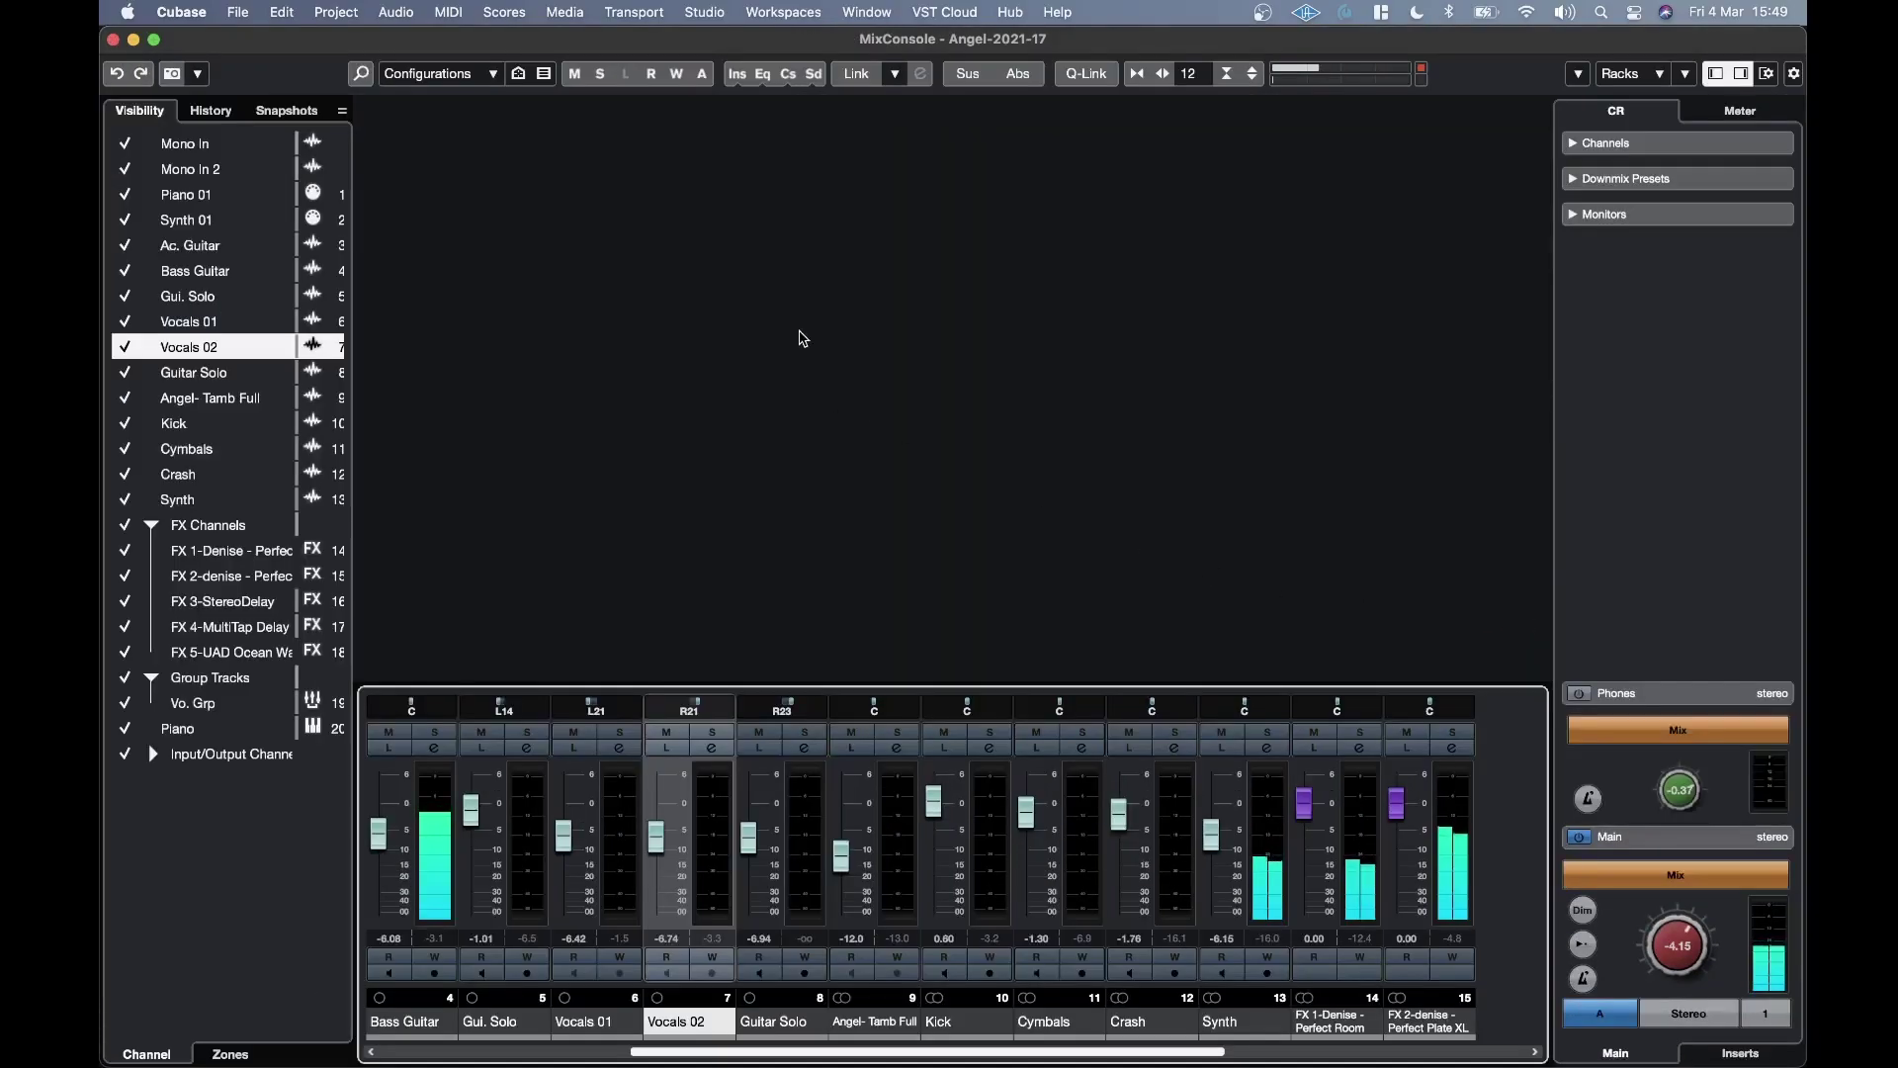
pyautogui.click(114, 41)
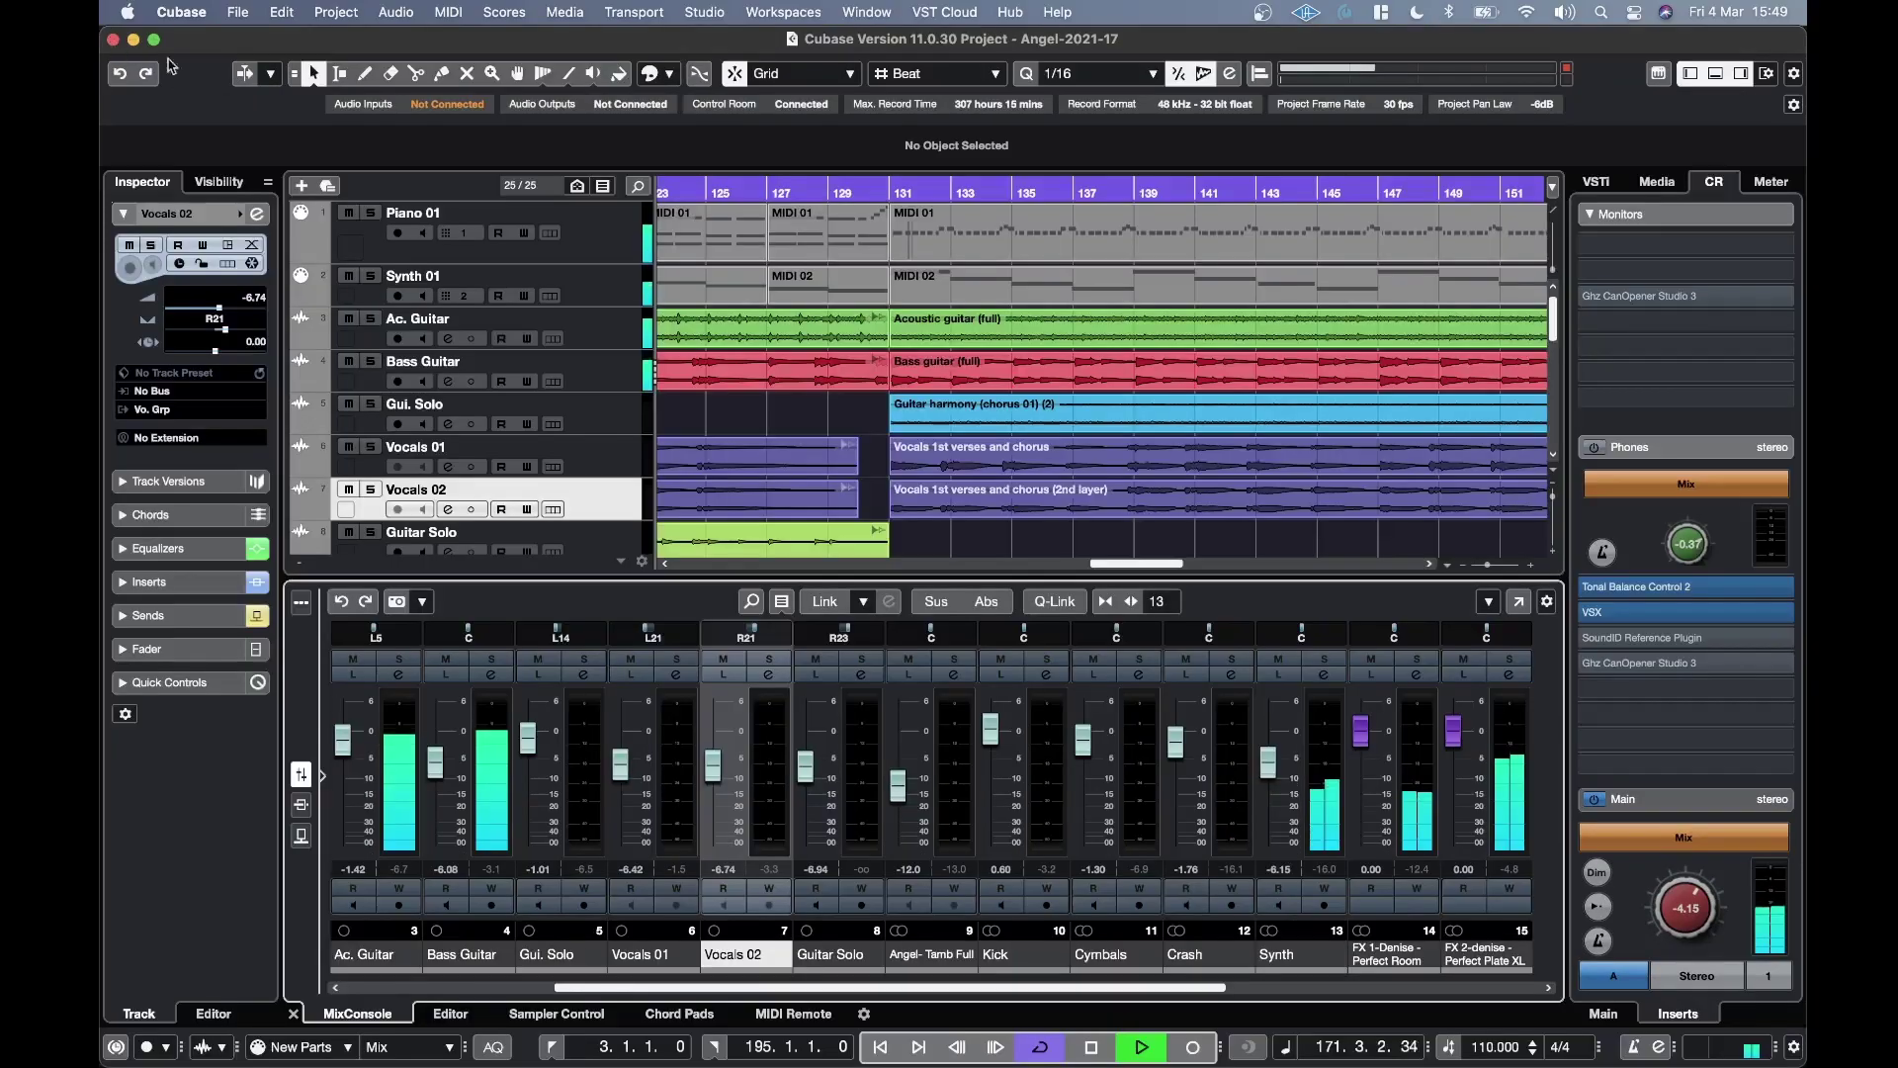
pyautogui.click(633, 12)
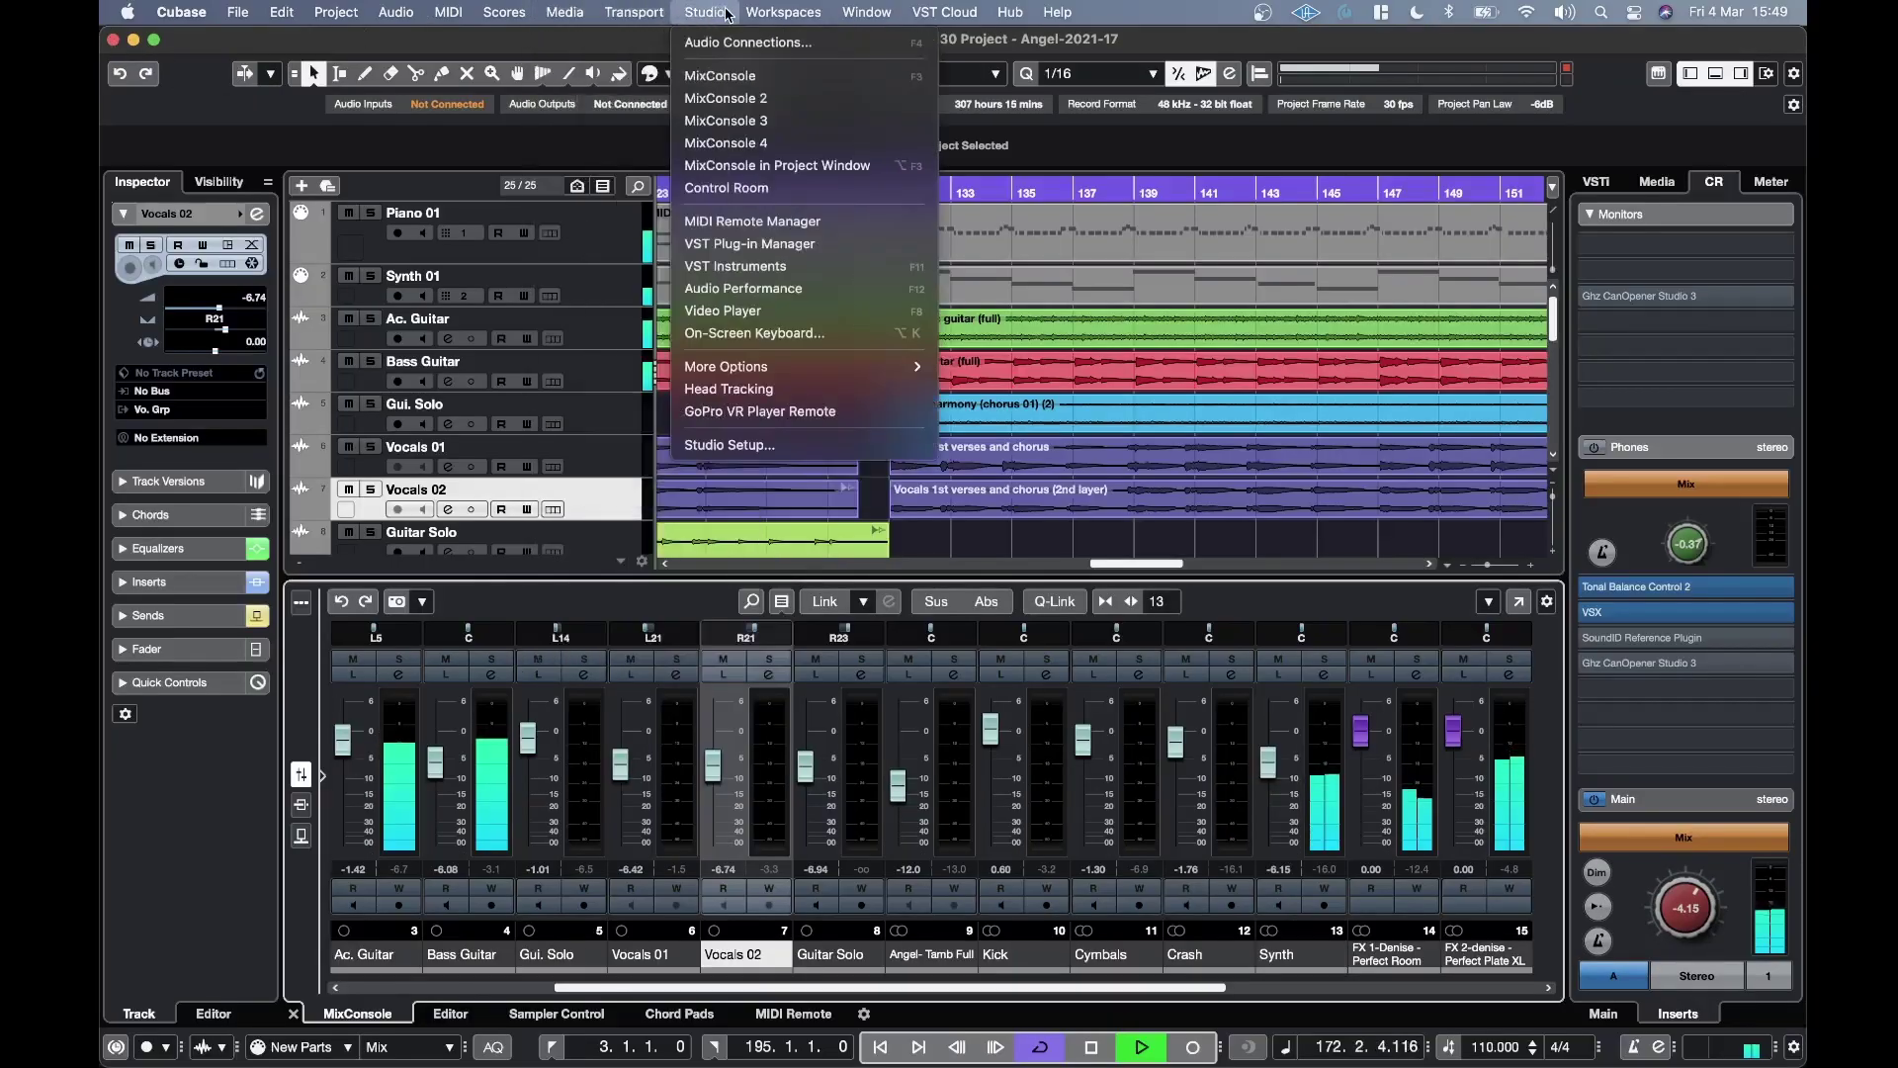
pyautogui.click(719, 106)
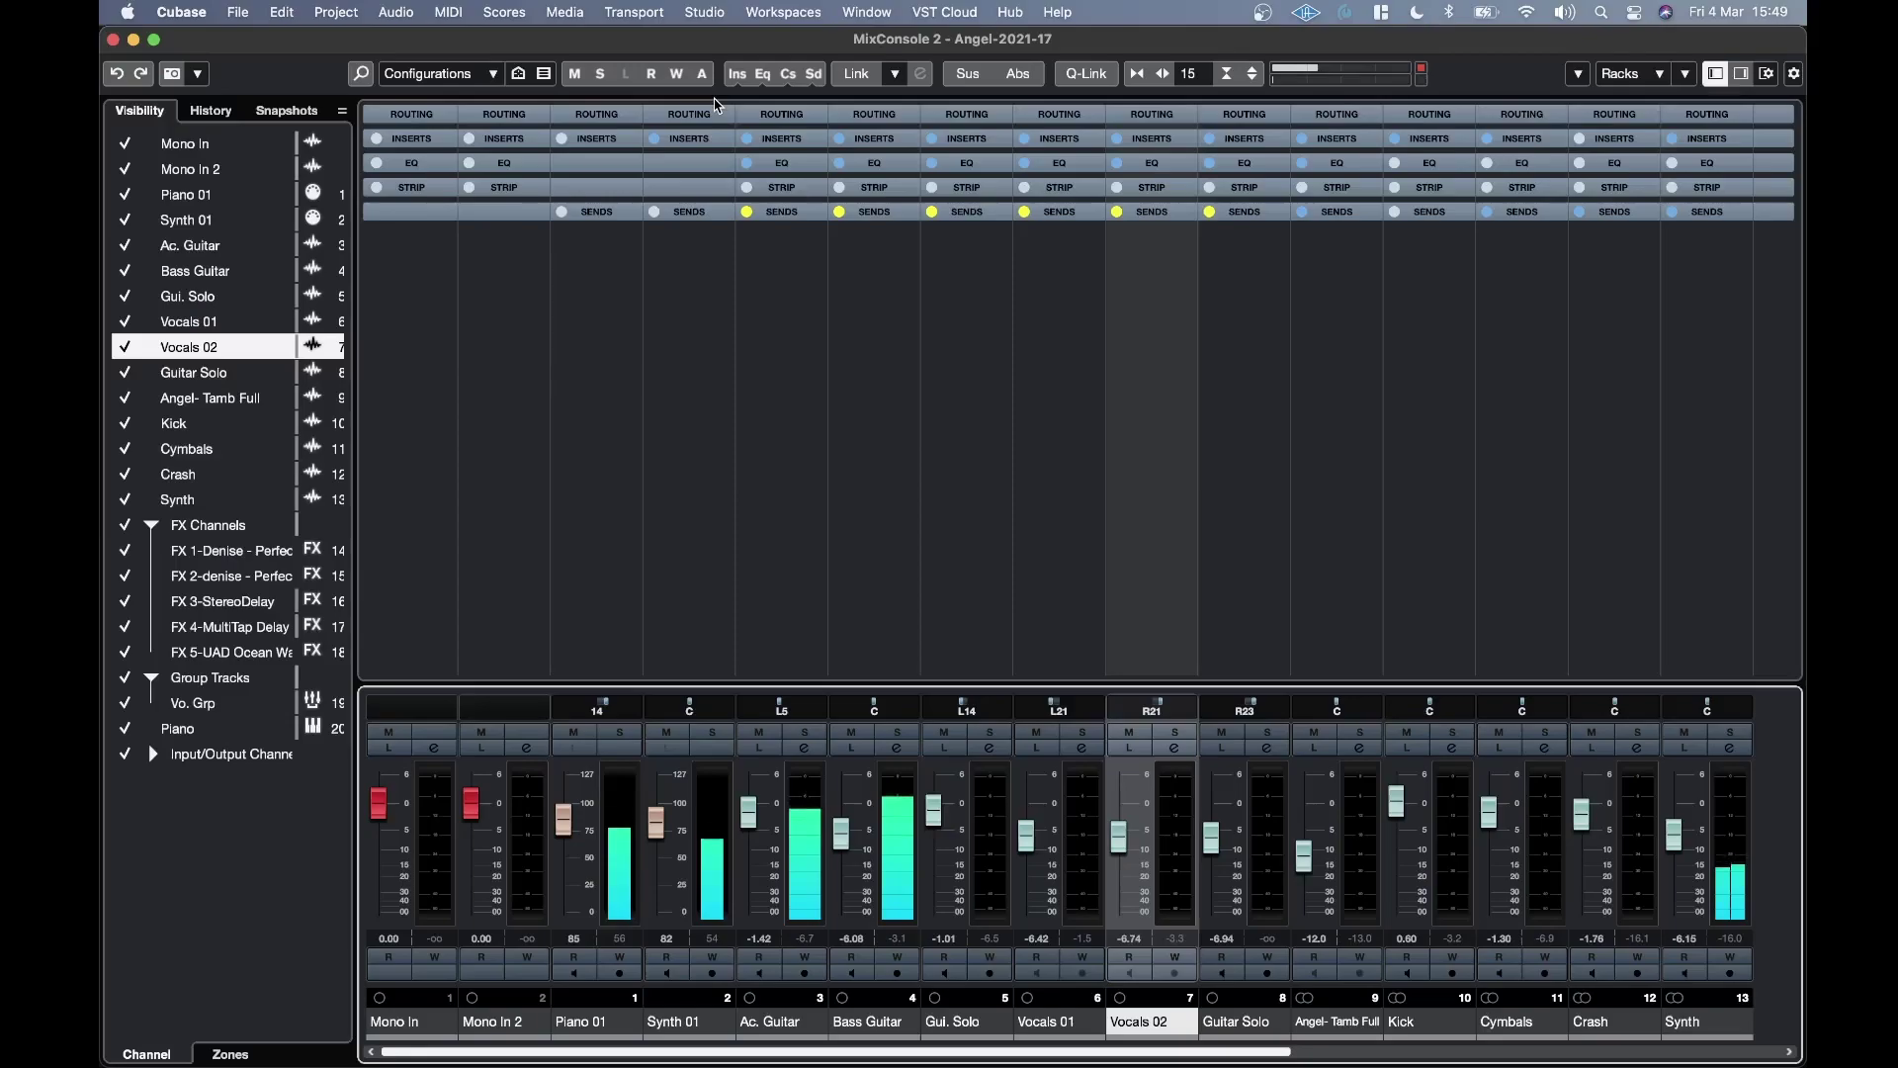
pyautogui.click(428, 145)
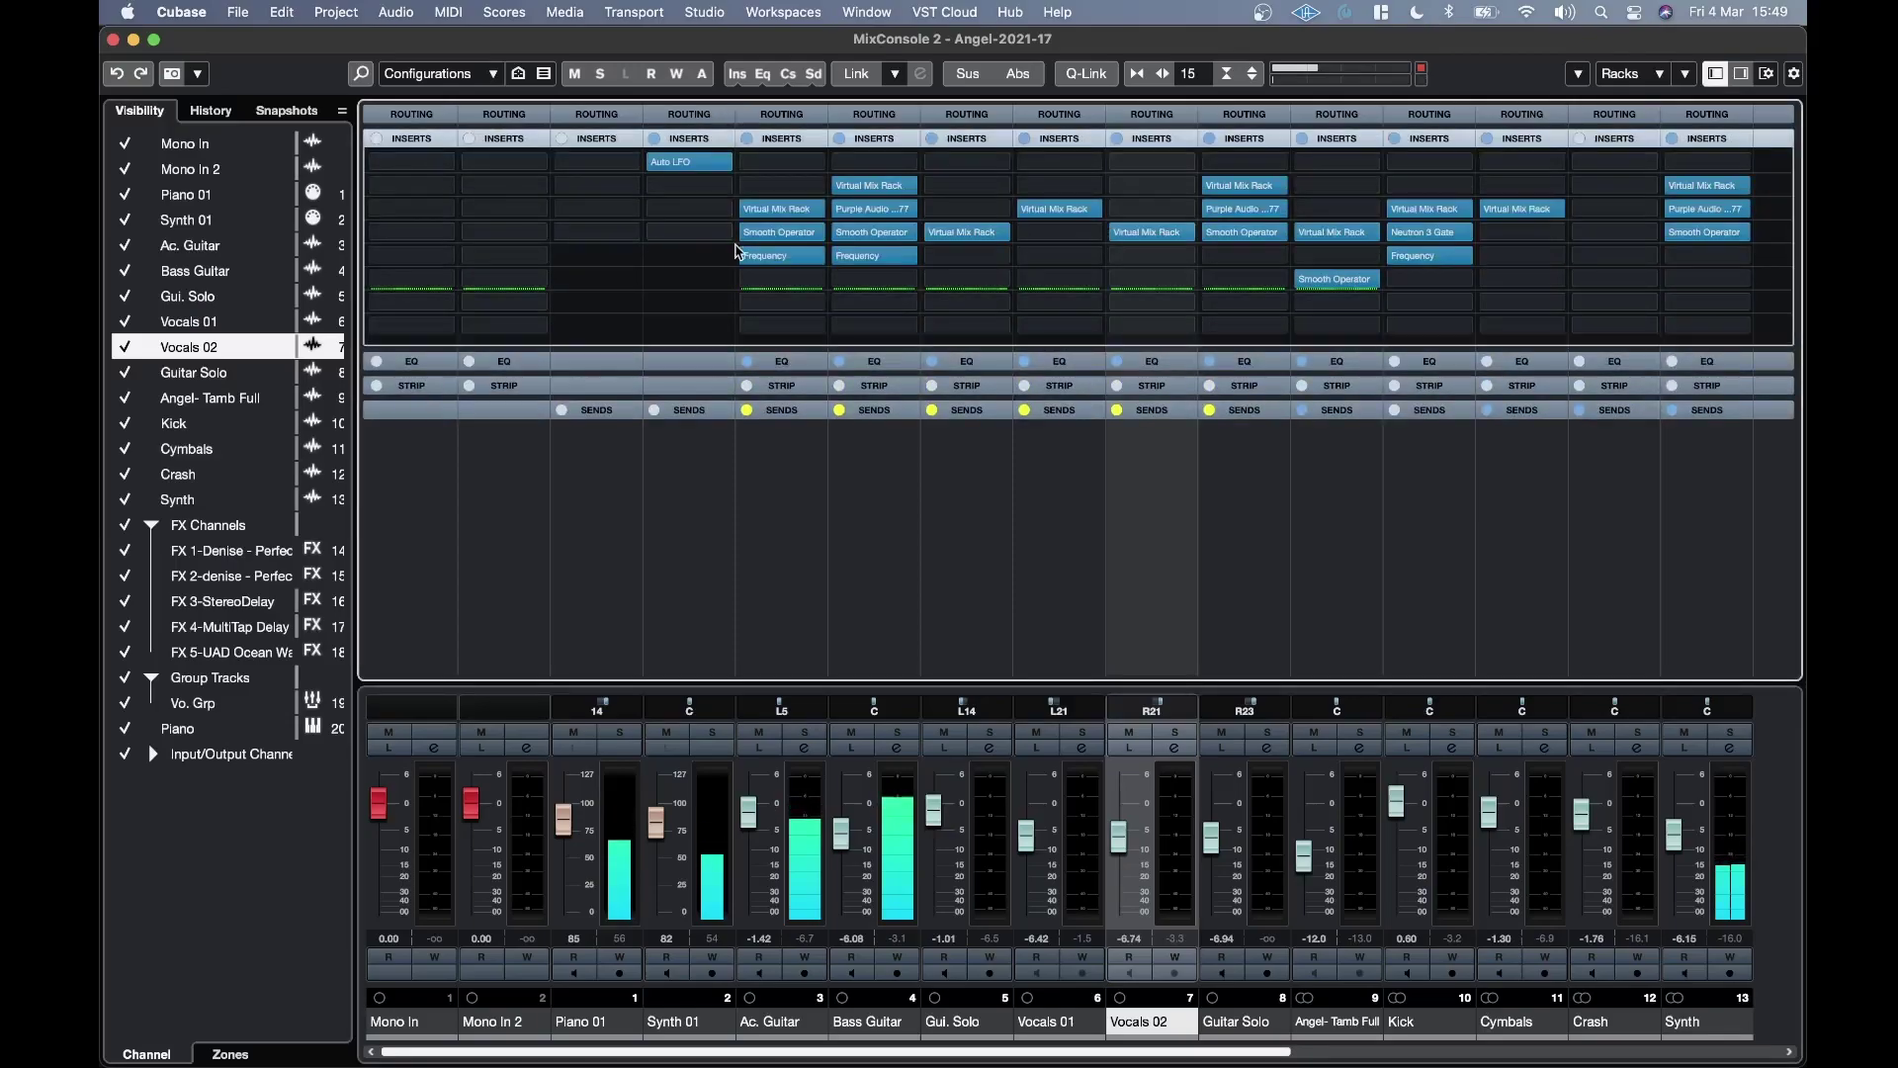
pyautogui.moveTo(759, 234)
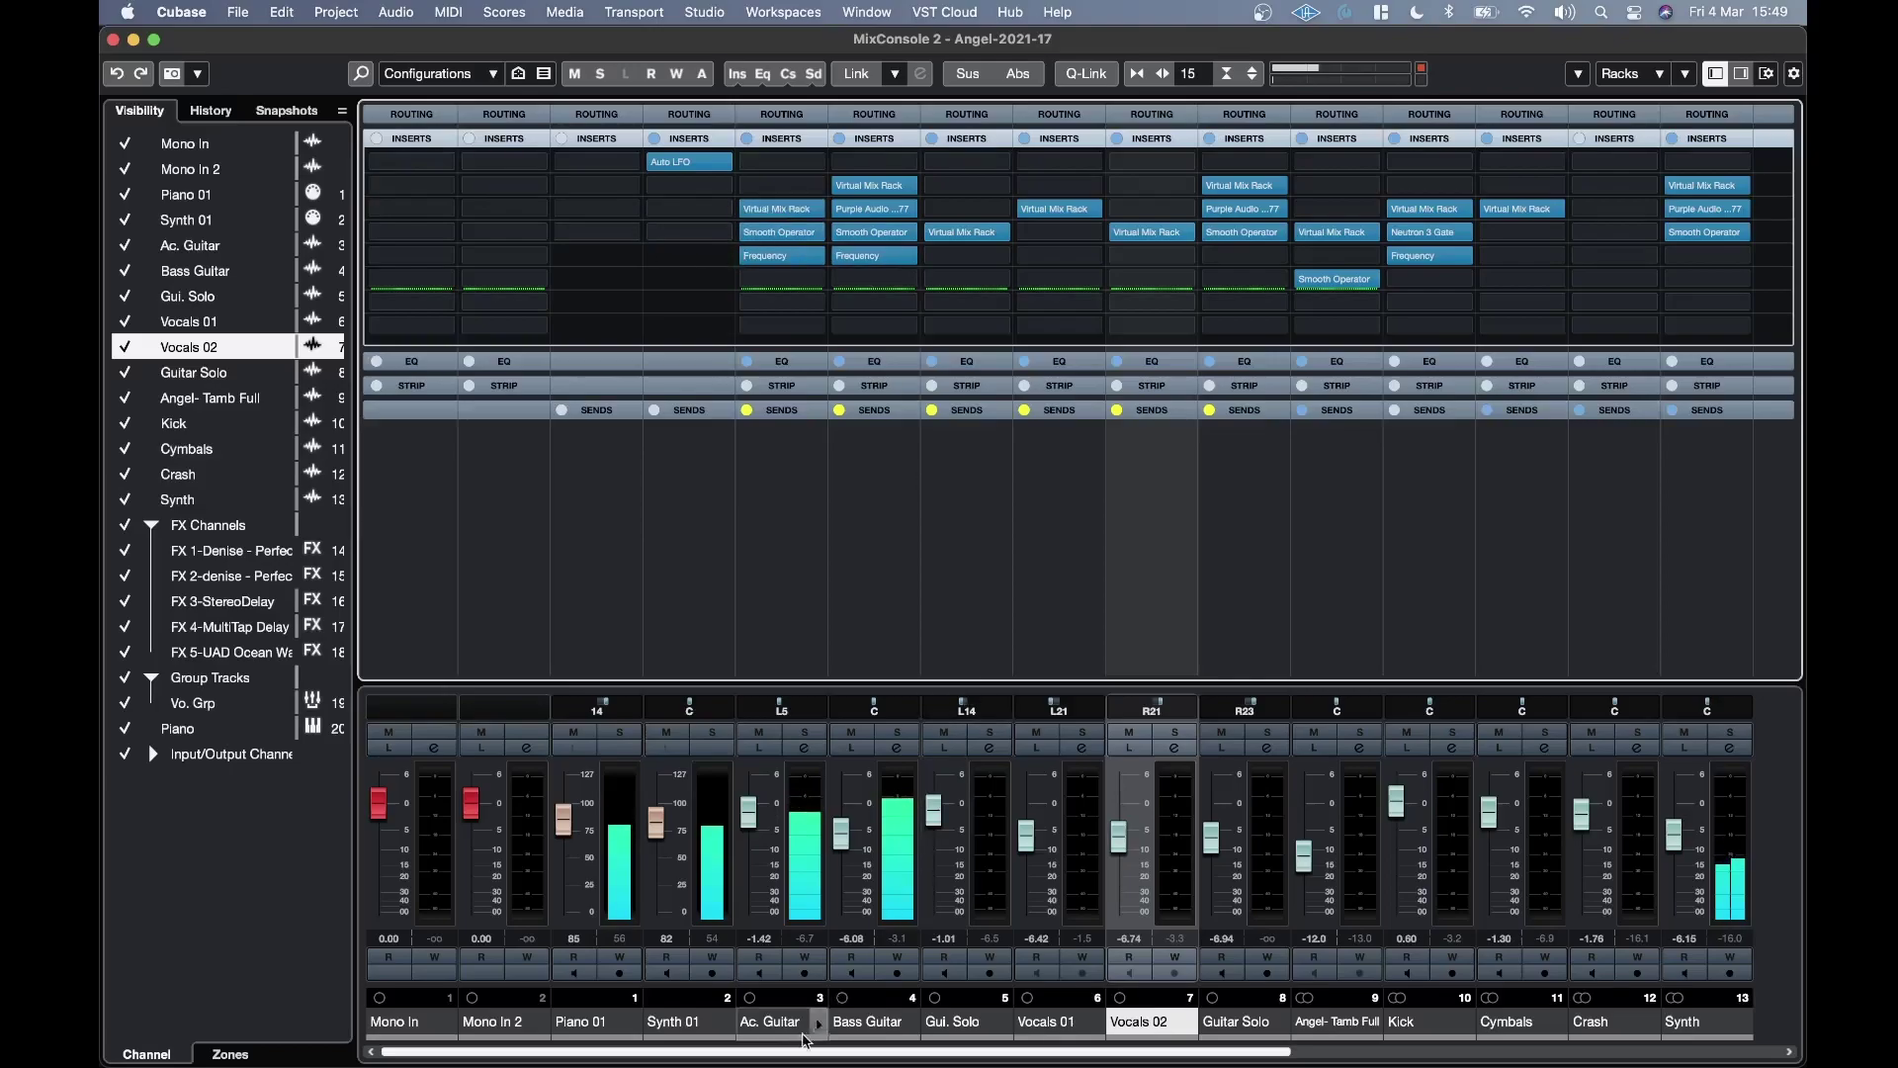
pyautogui.hscroll(2, 789, 1059)
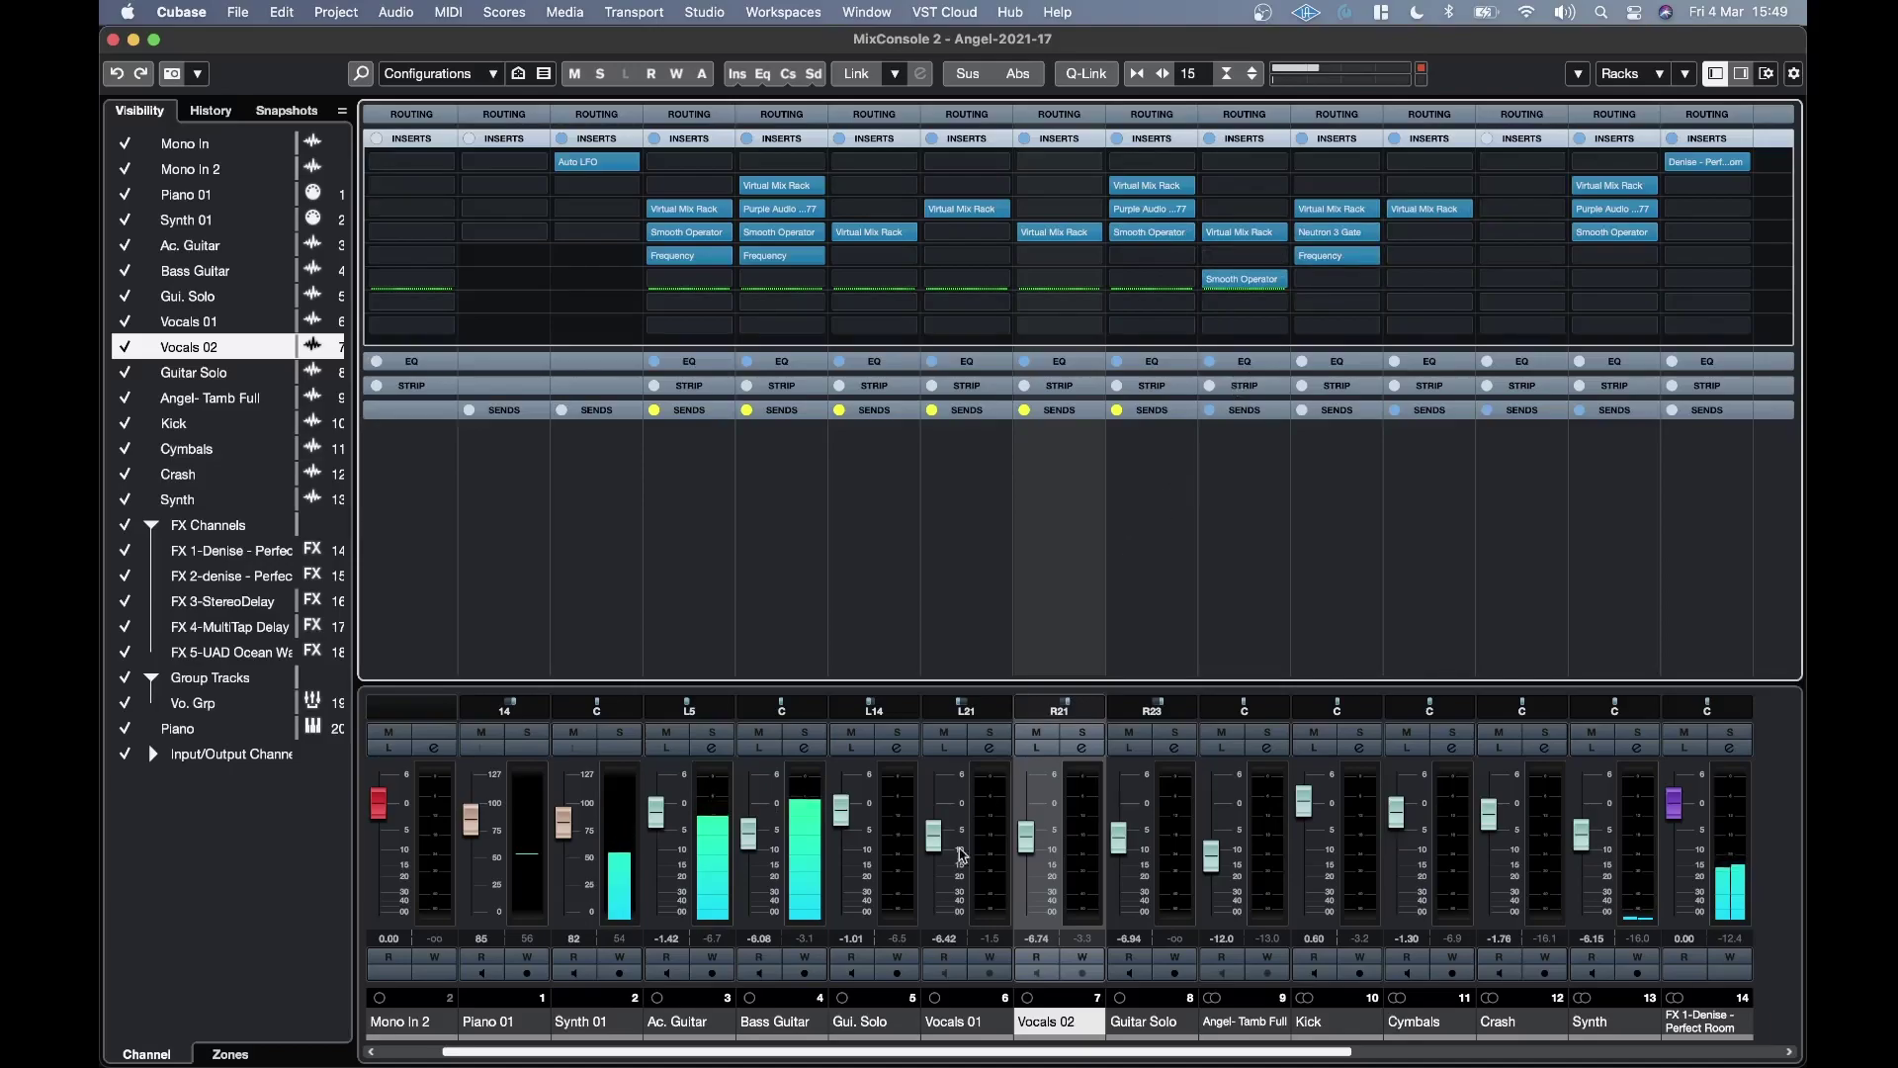
pyautogui.hscroll(10, 880, 1056)
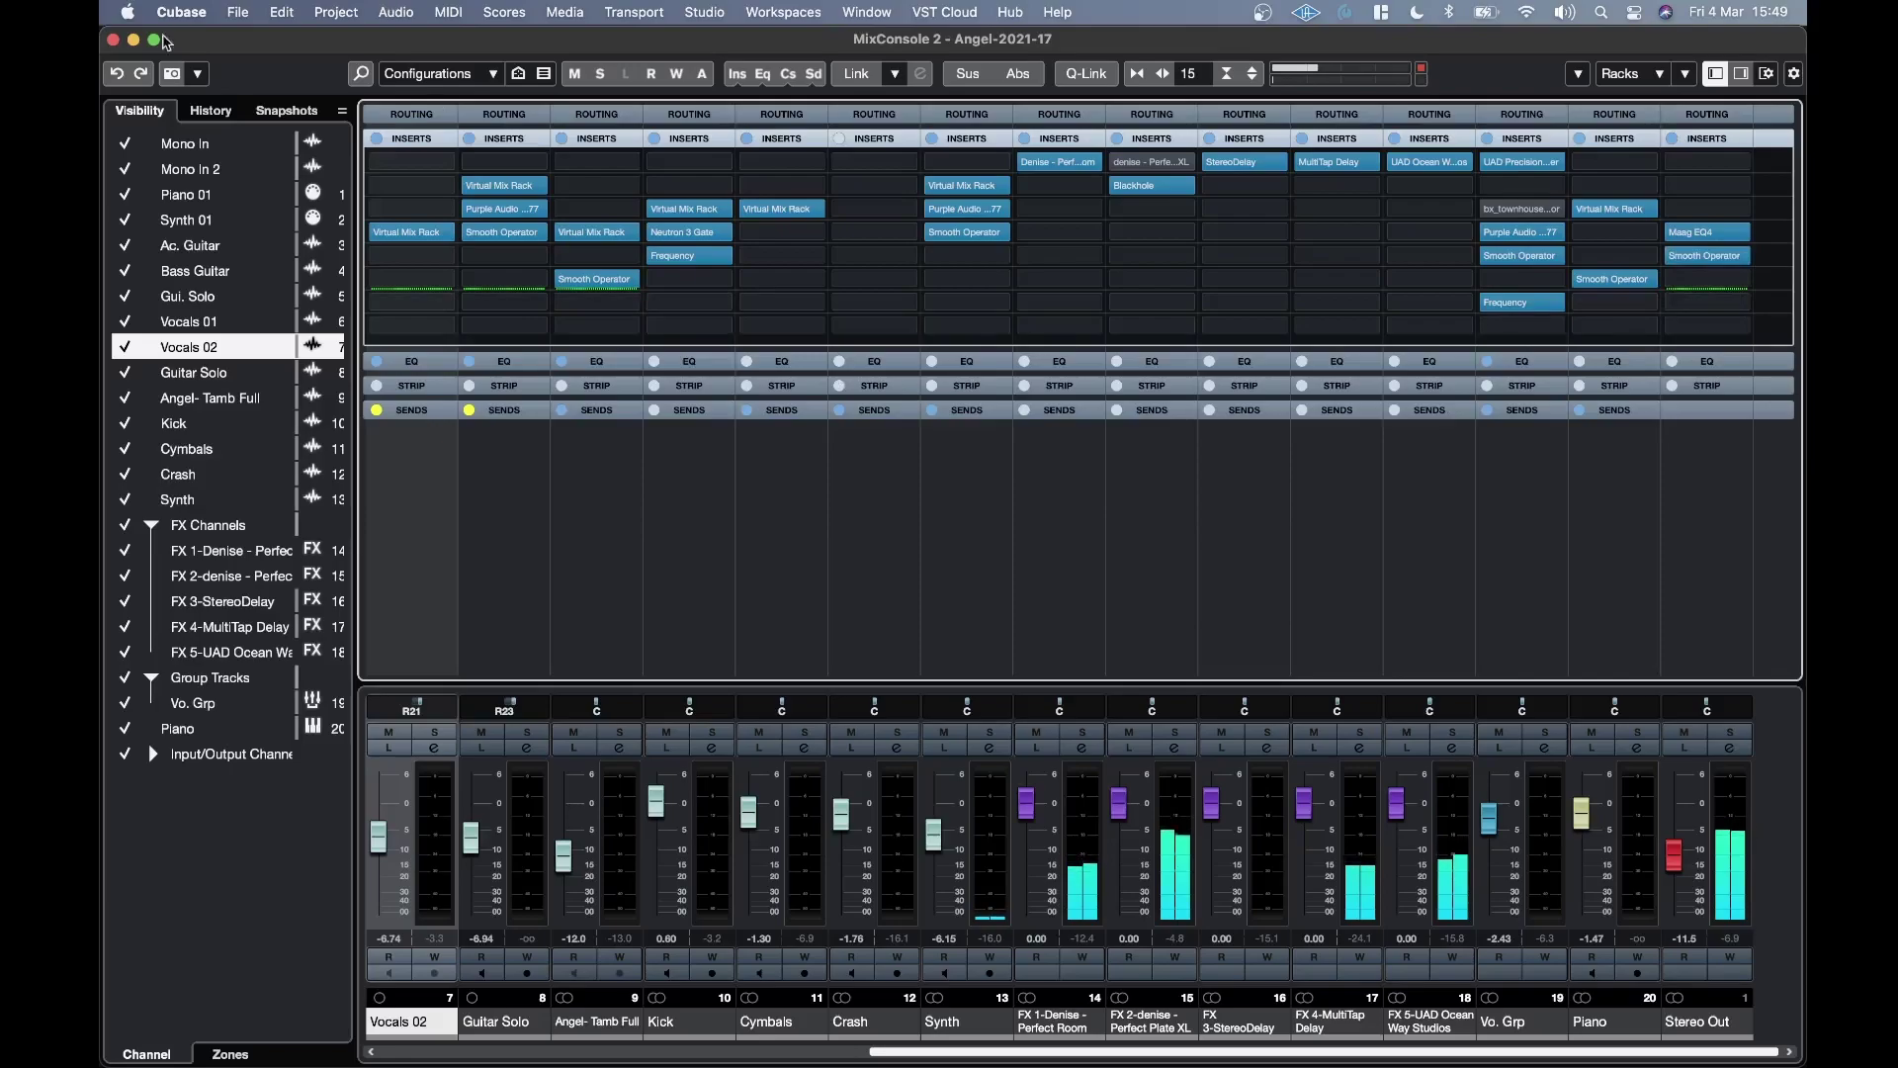
# - Close MixConsole 2 and scroll around the Angel-2021-17 project window while it plays
pyautogui.click(113, 44)
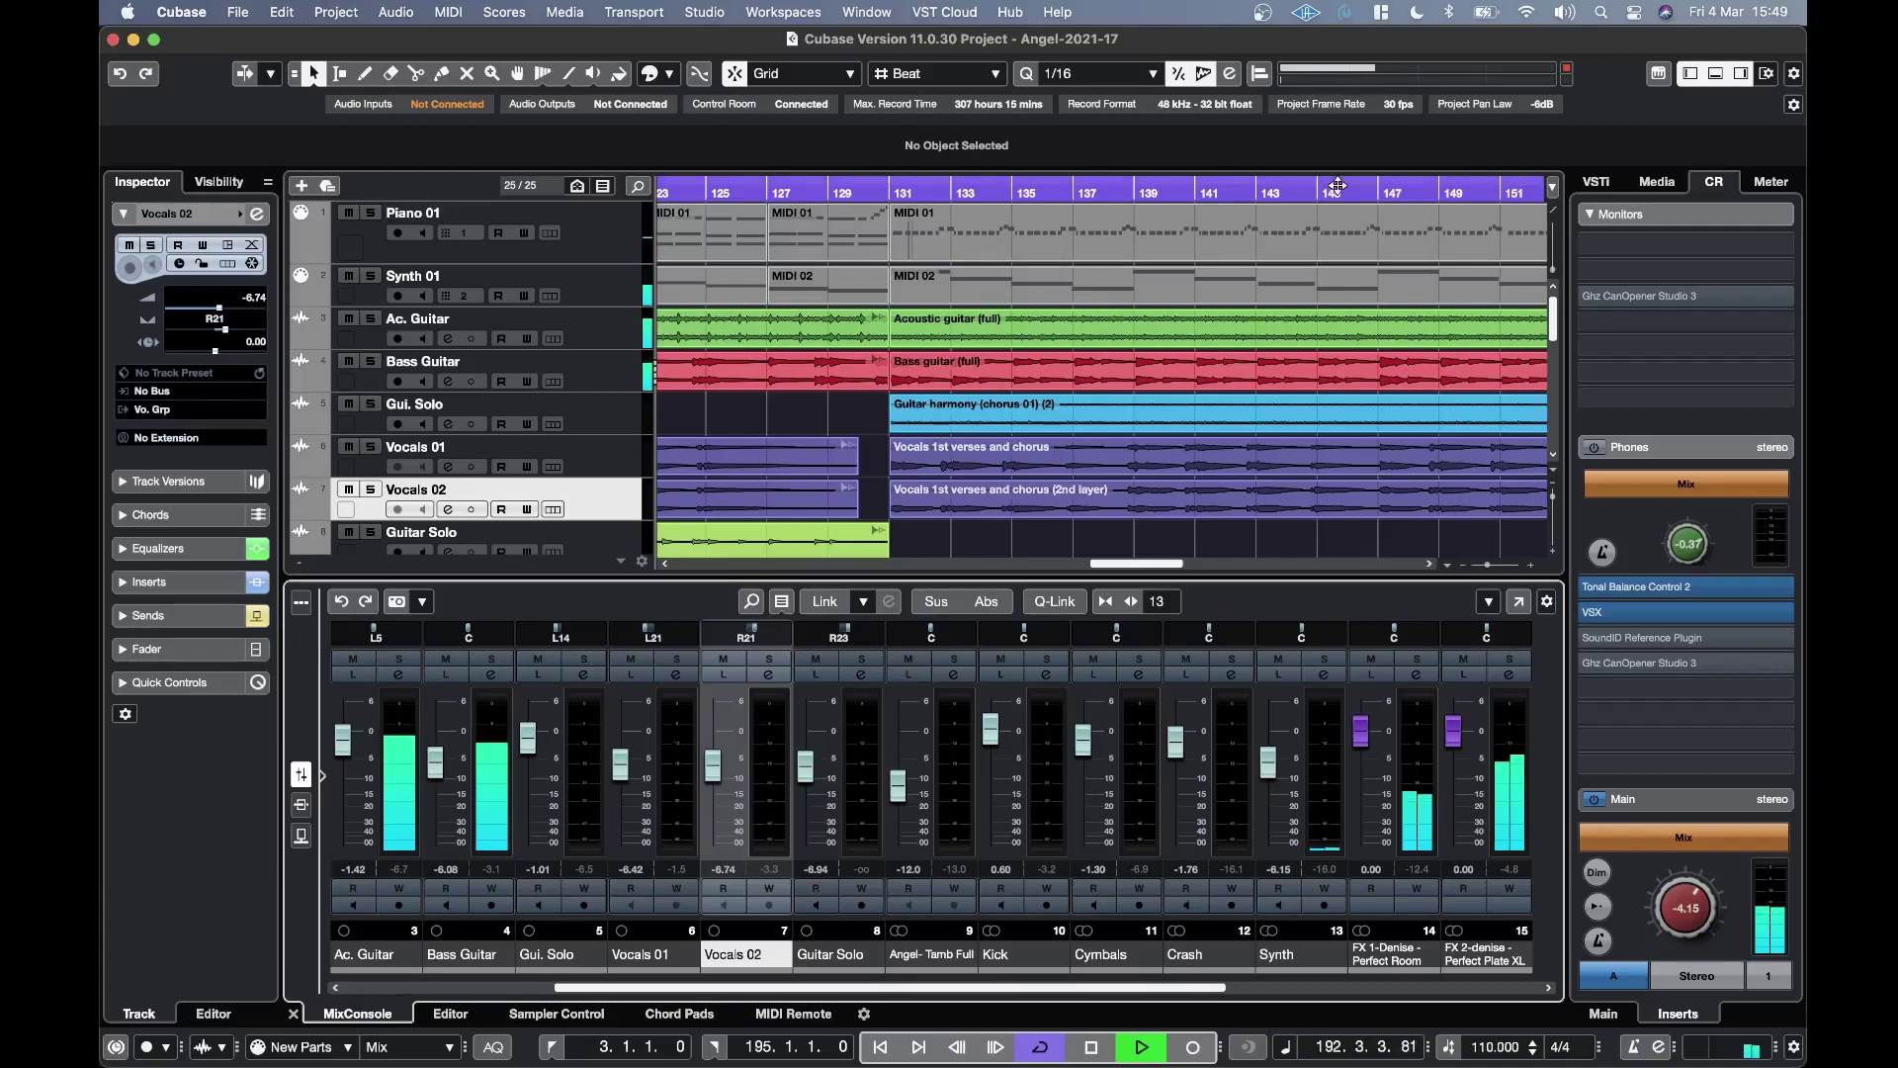
pyautogui.hscroll(-5, 1071, 554)
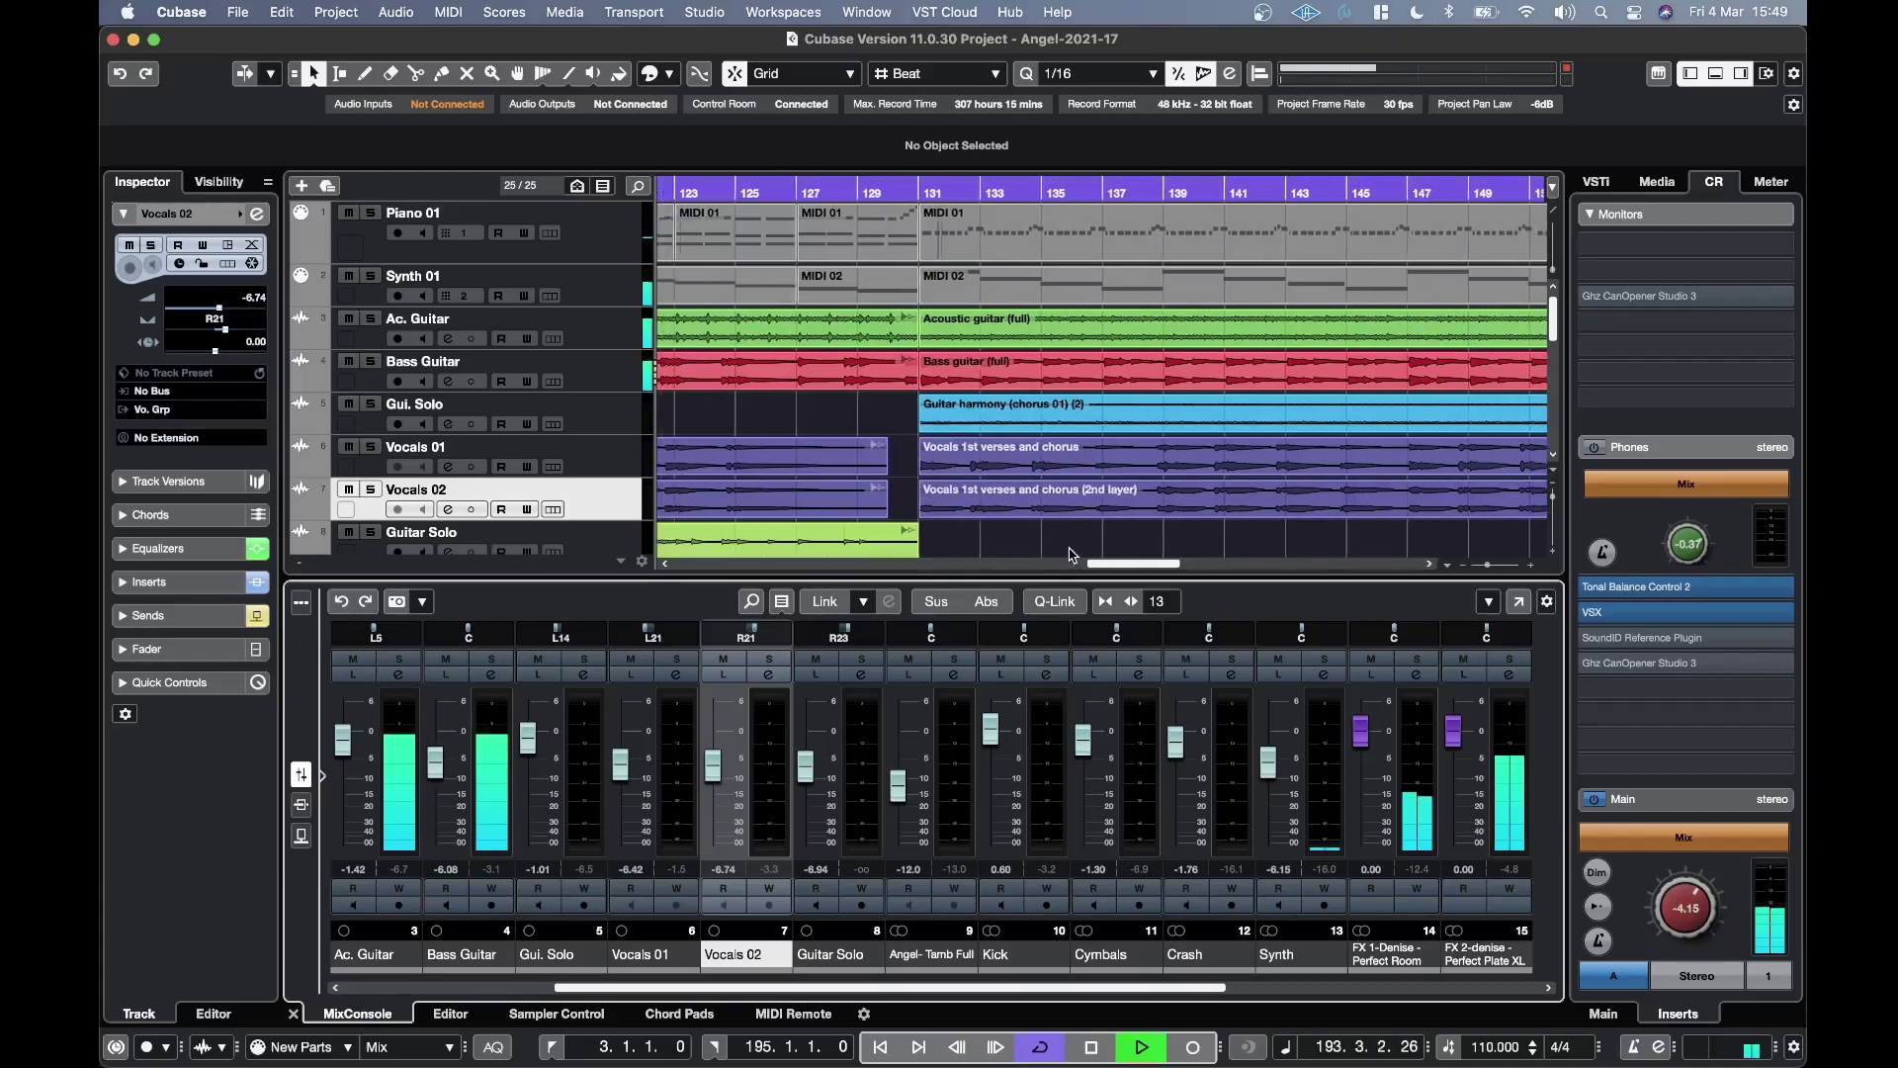
pyautogui.scroll(-2, 1071, 553)
pyautogui.hscroll(-15, 1071, 553)
pyautogui.scroll(2, 1071, 554)
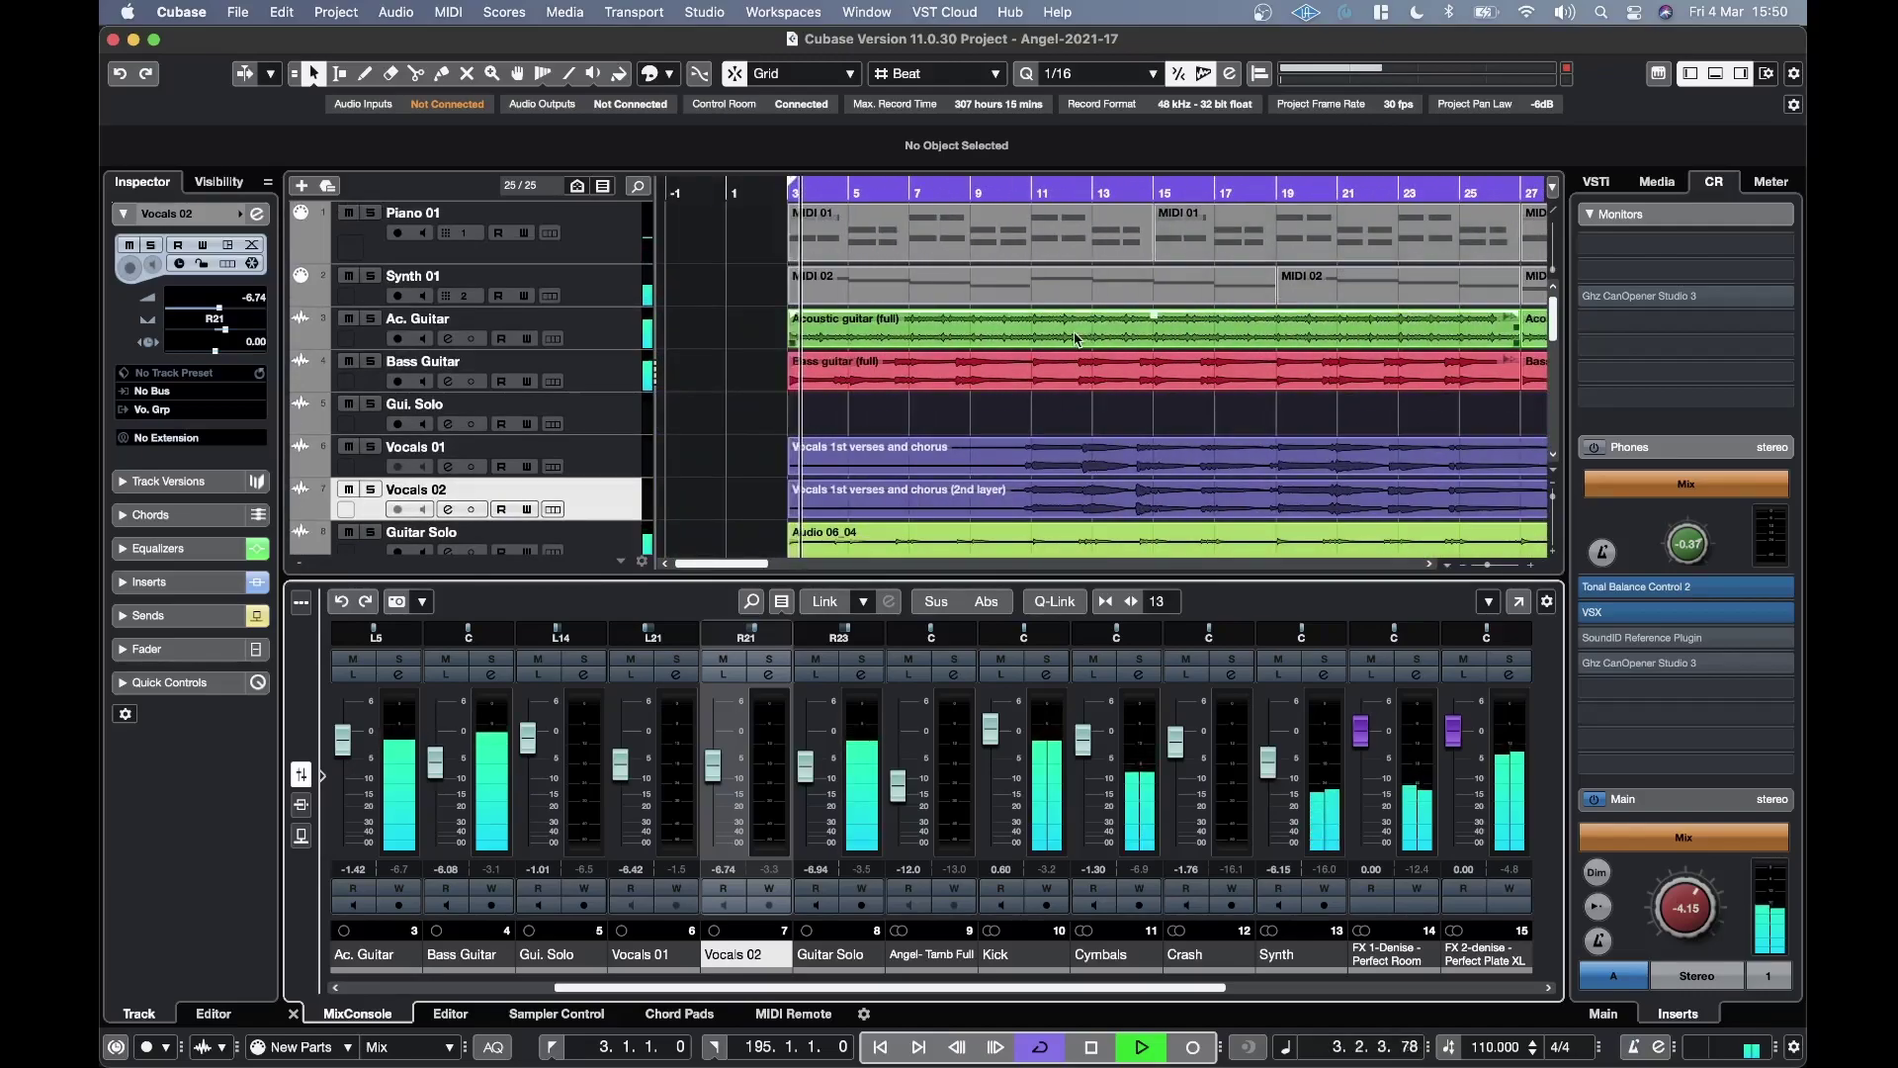
pyautogui.hscroll(8, 1077, 339)
pyautogui.hscroll(20, 1077, 339)
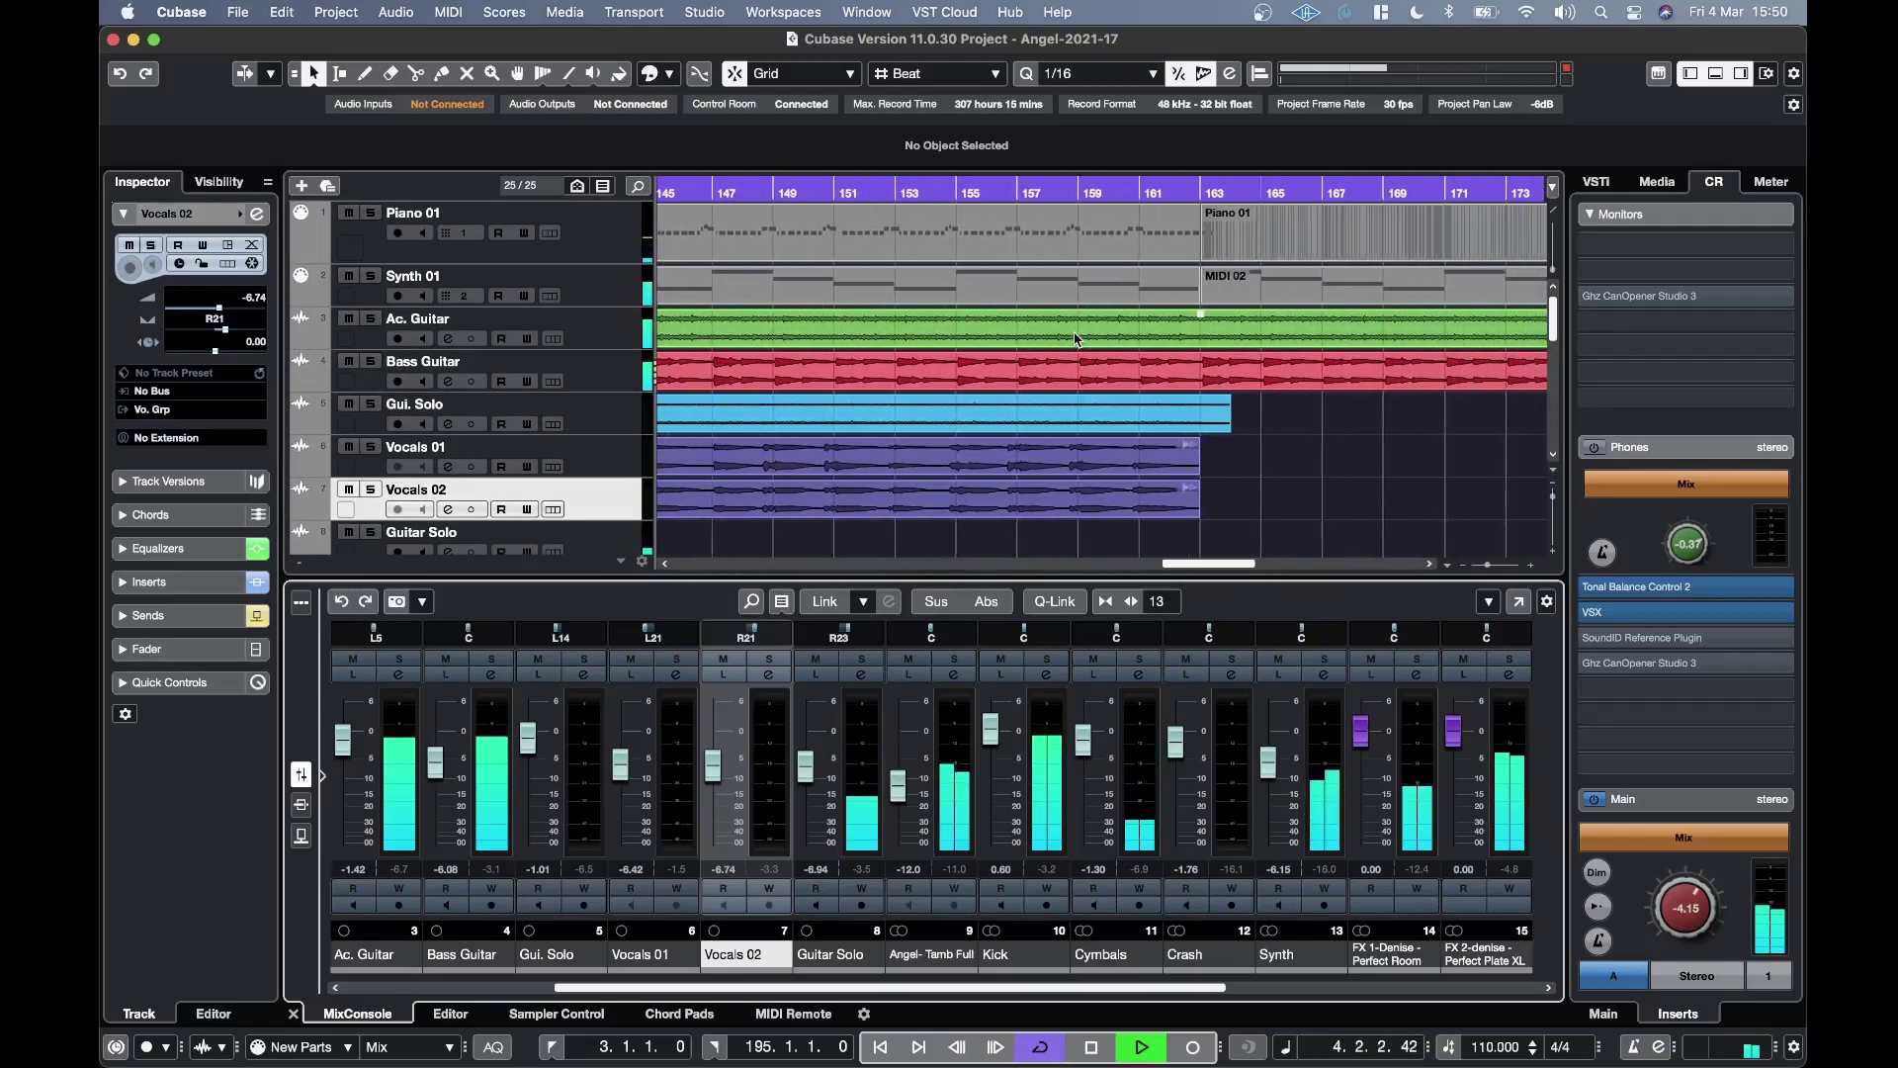
pyautogui.hscroll(-20, 1077, 339)
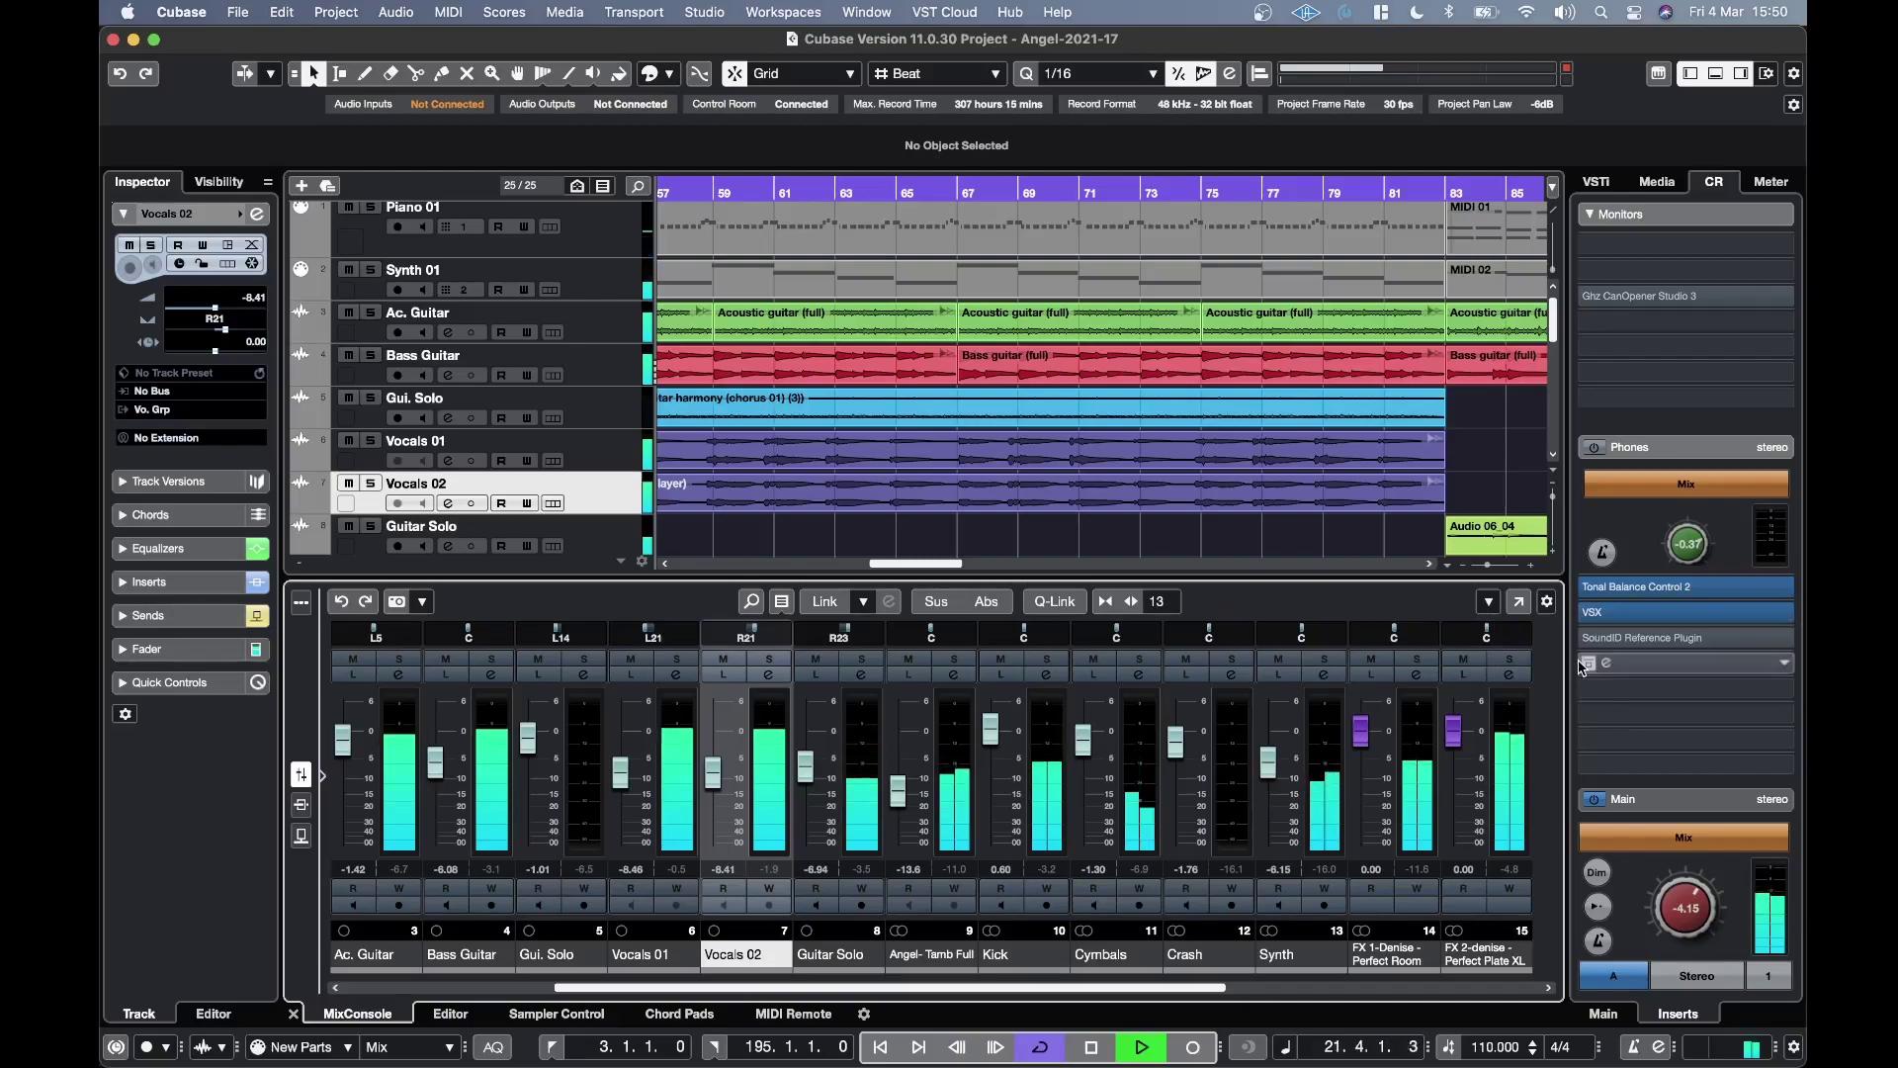
# - Load Ghz CanOpener Studio 3 into the empty Control Room Phones insert slot
pyautogui.click(1580, 669)
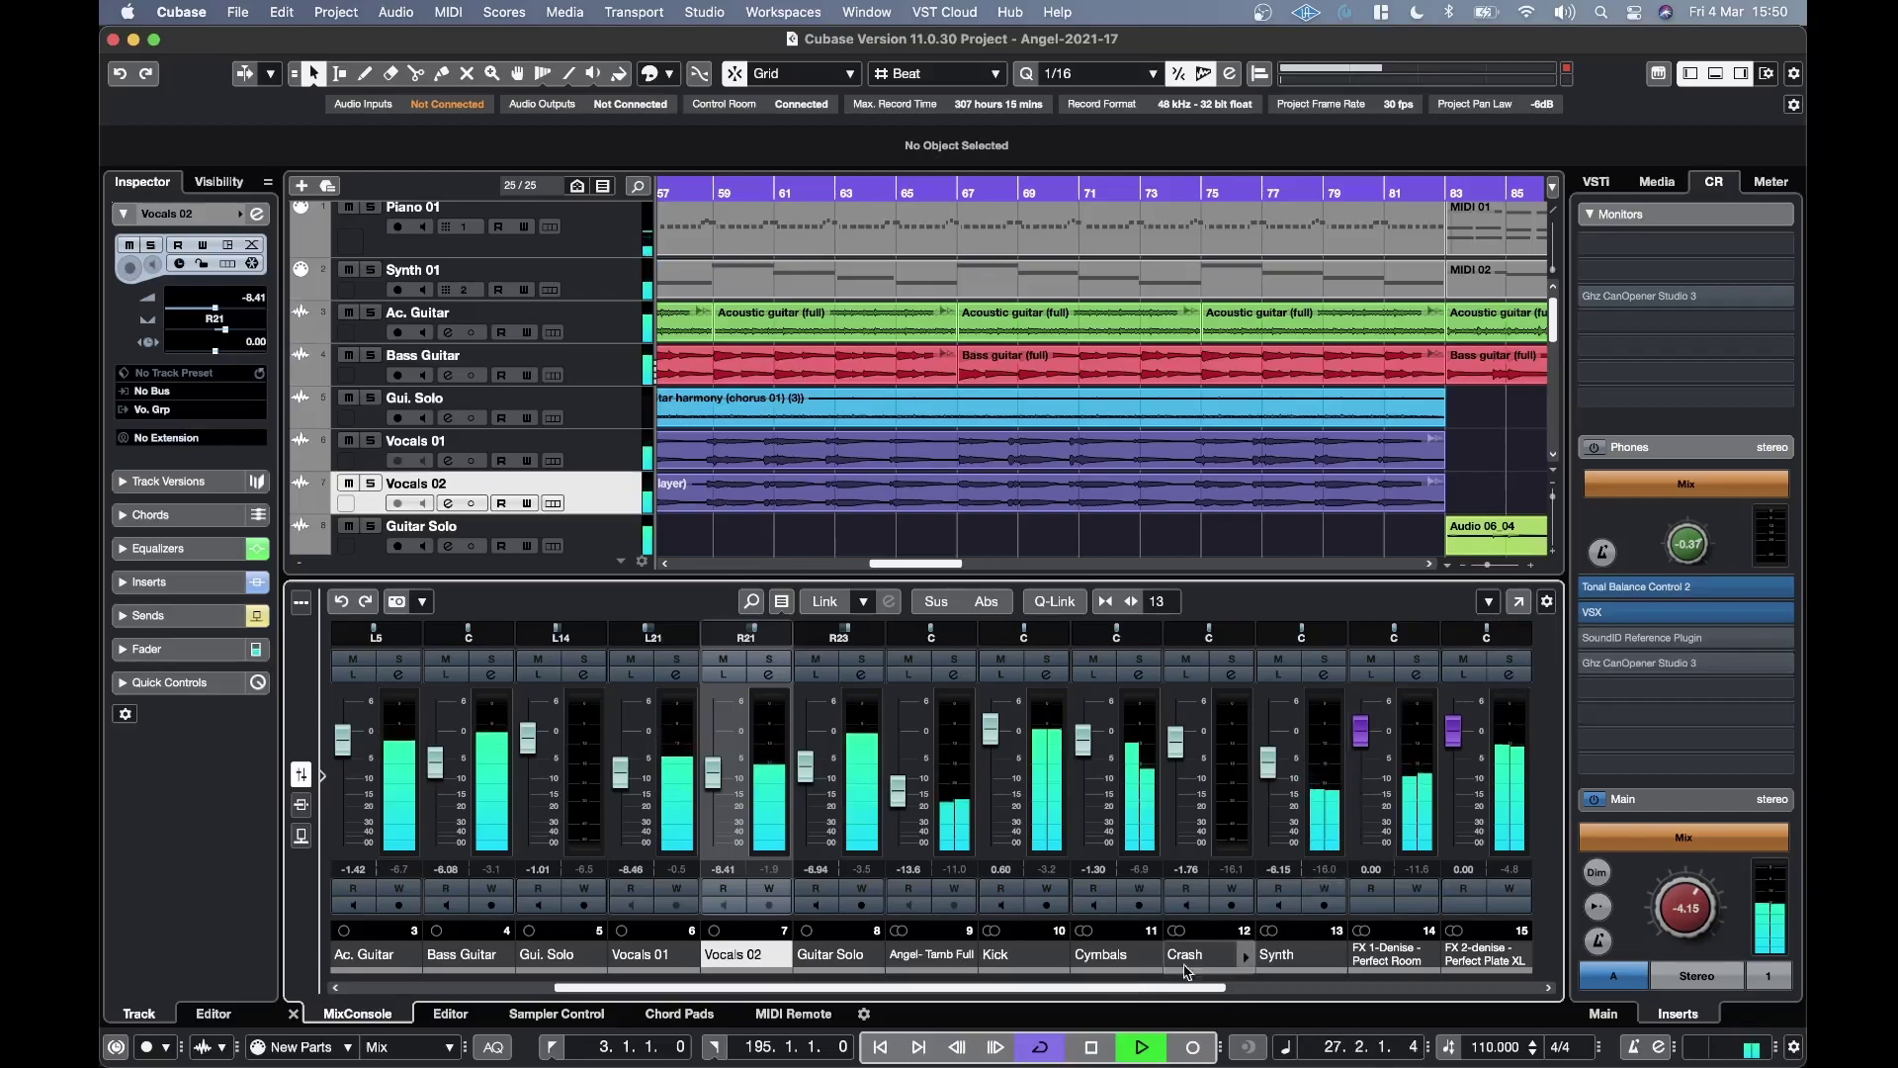
# - Stop playback at position 28.3.3.7
pyautogui.click(1094, 1048)
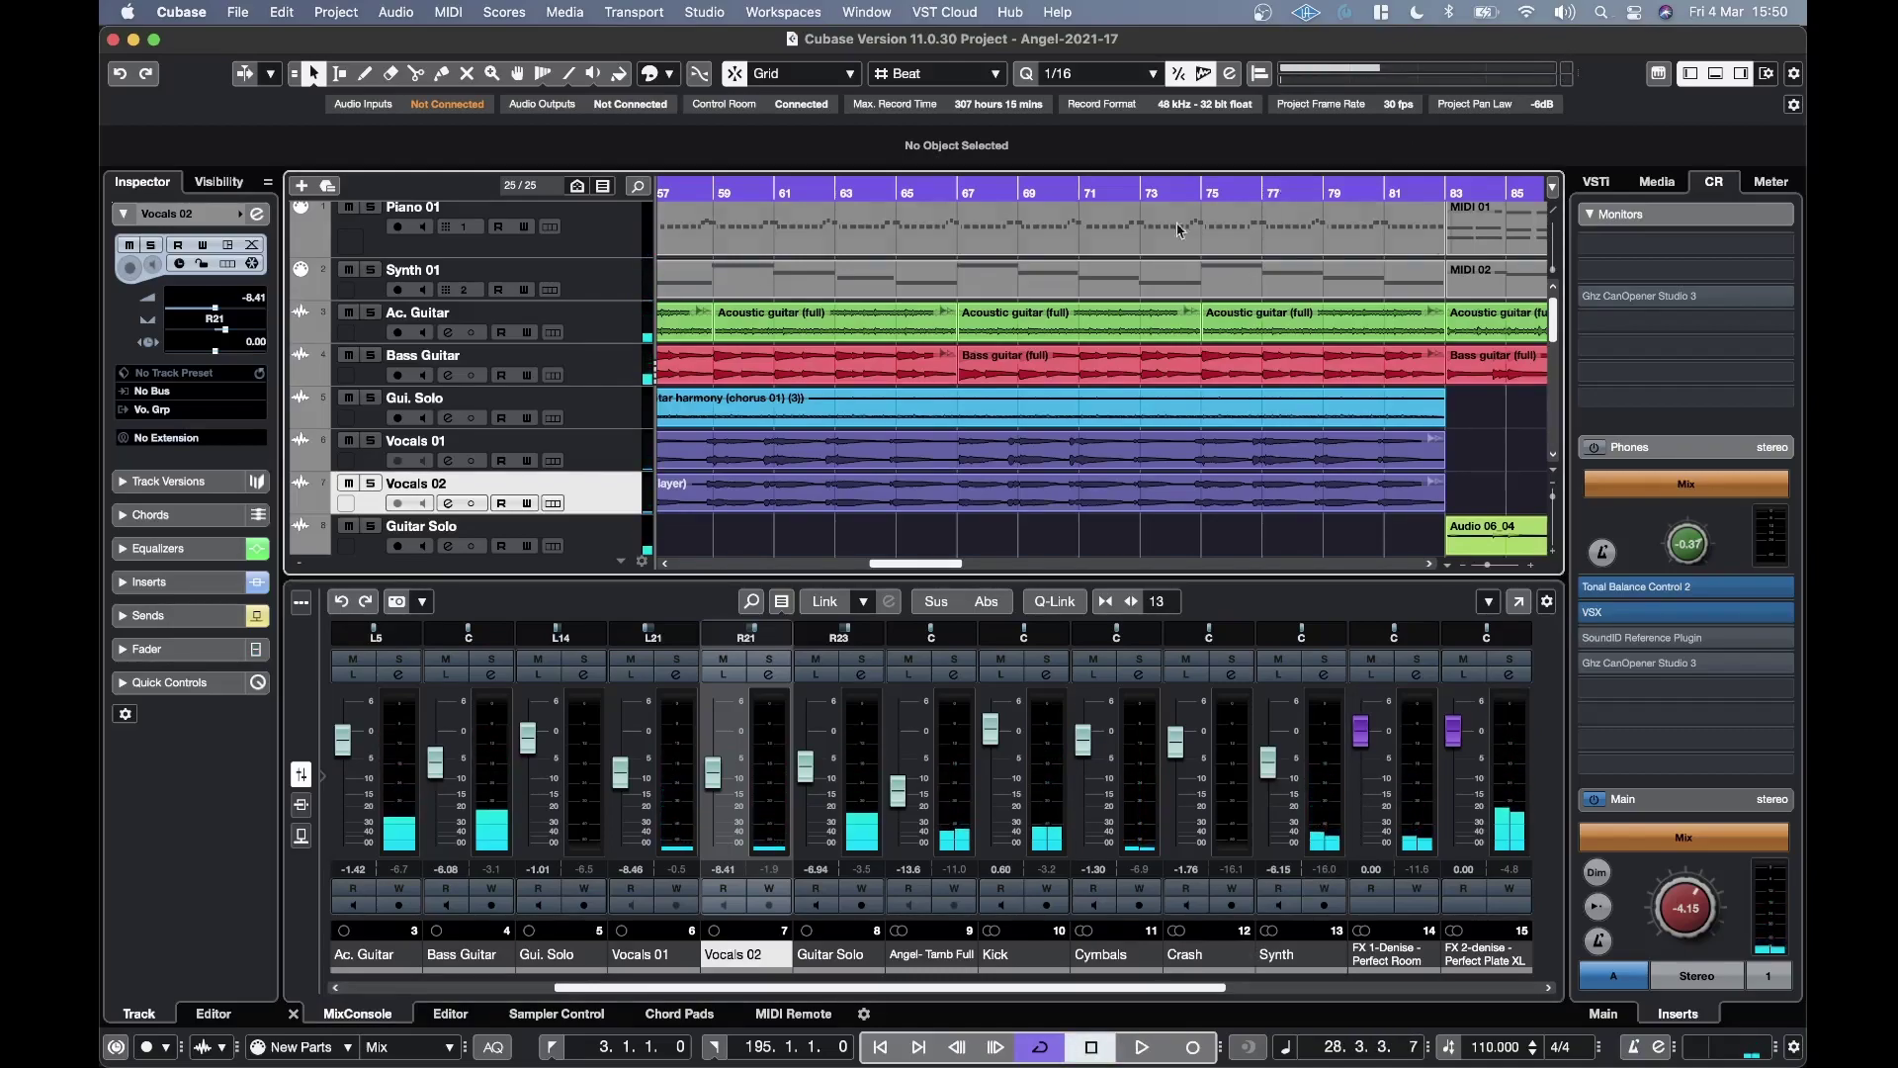
pyautogui.scroll(-1, 870, 322)
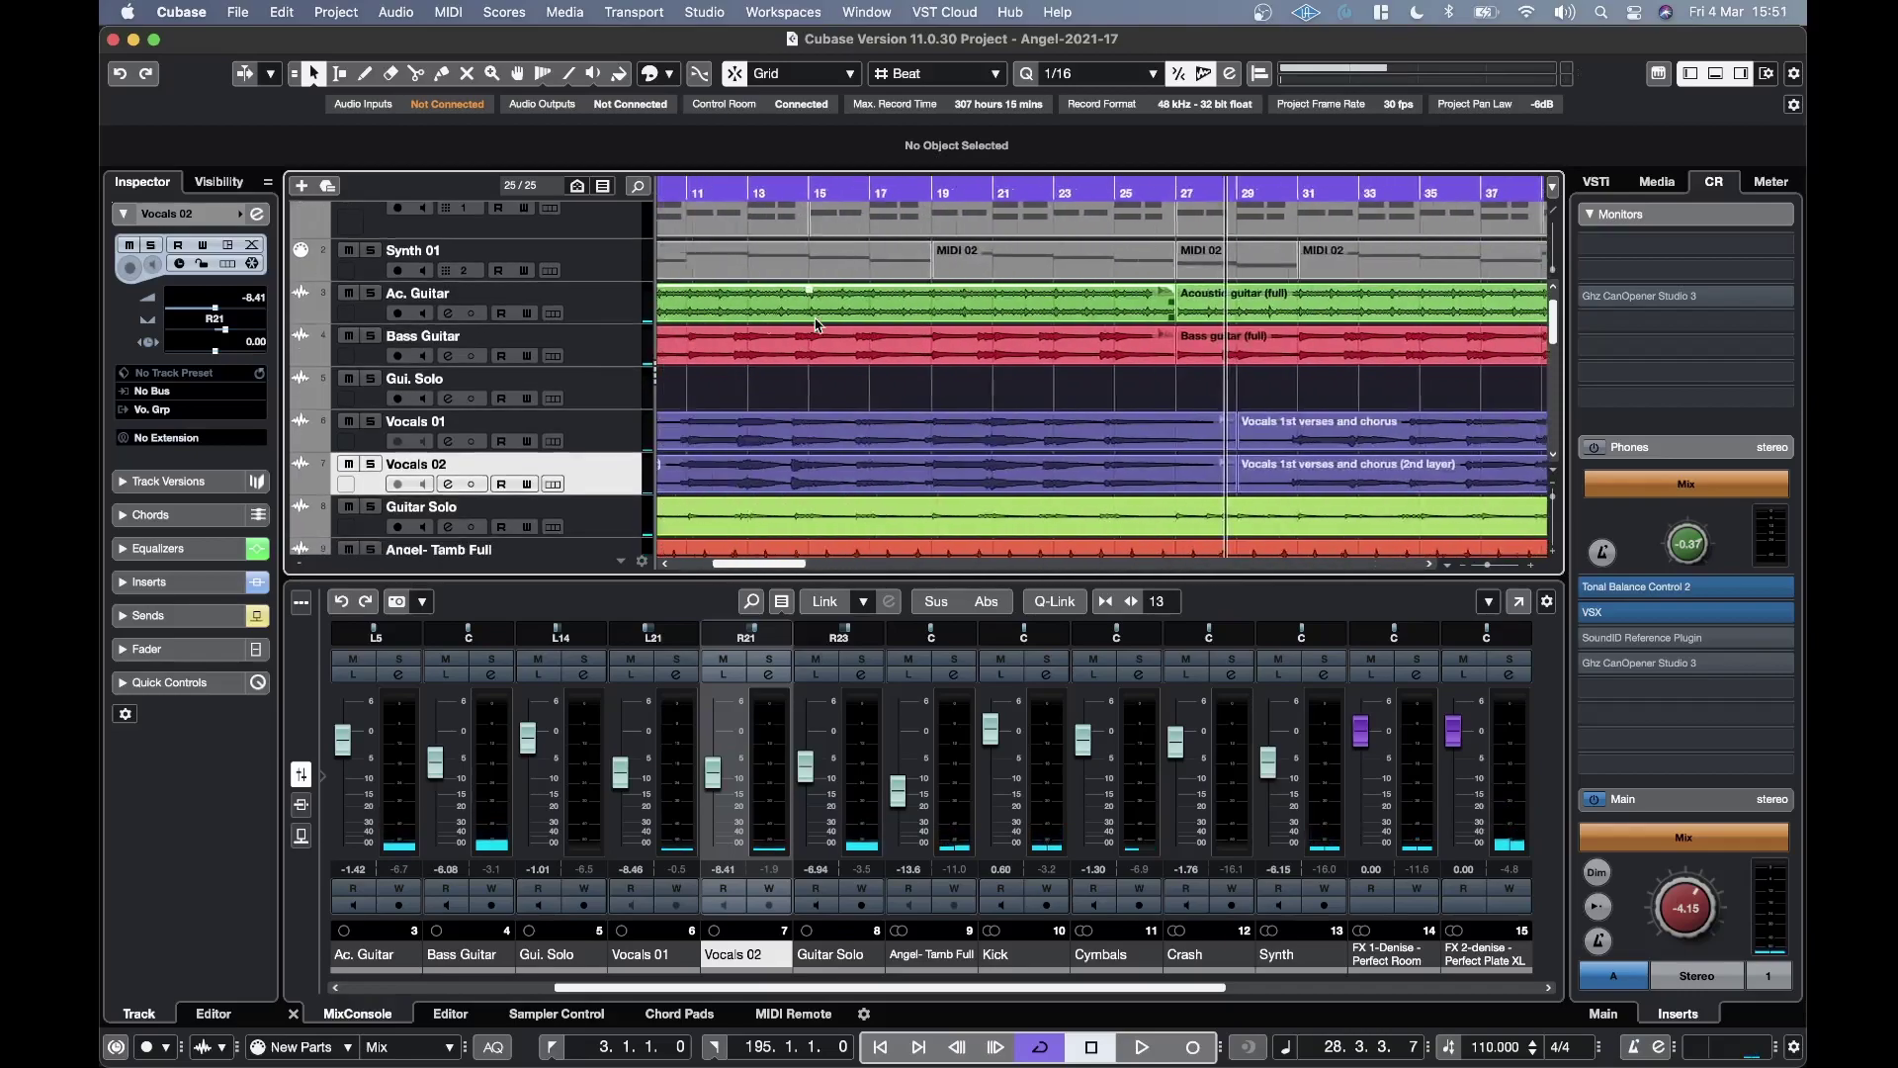
pyautogui.hscroll(-10, 841, 323)
pyautogui.hscroll(15, 816, 325)
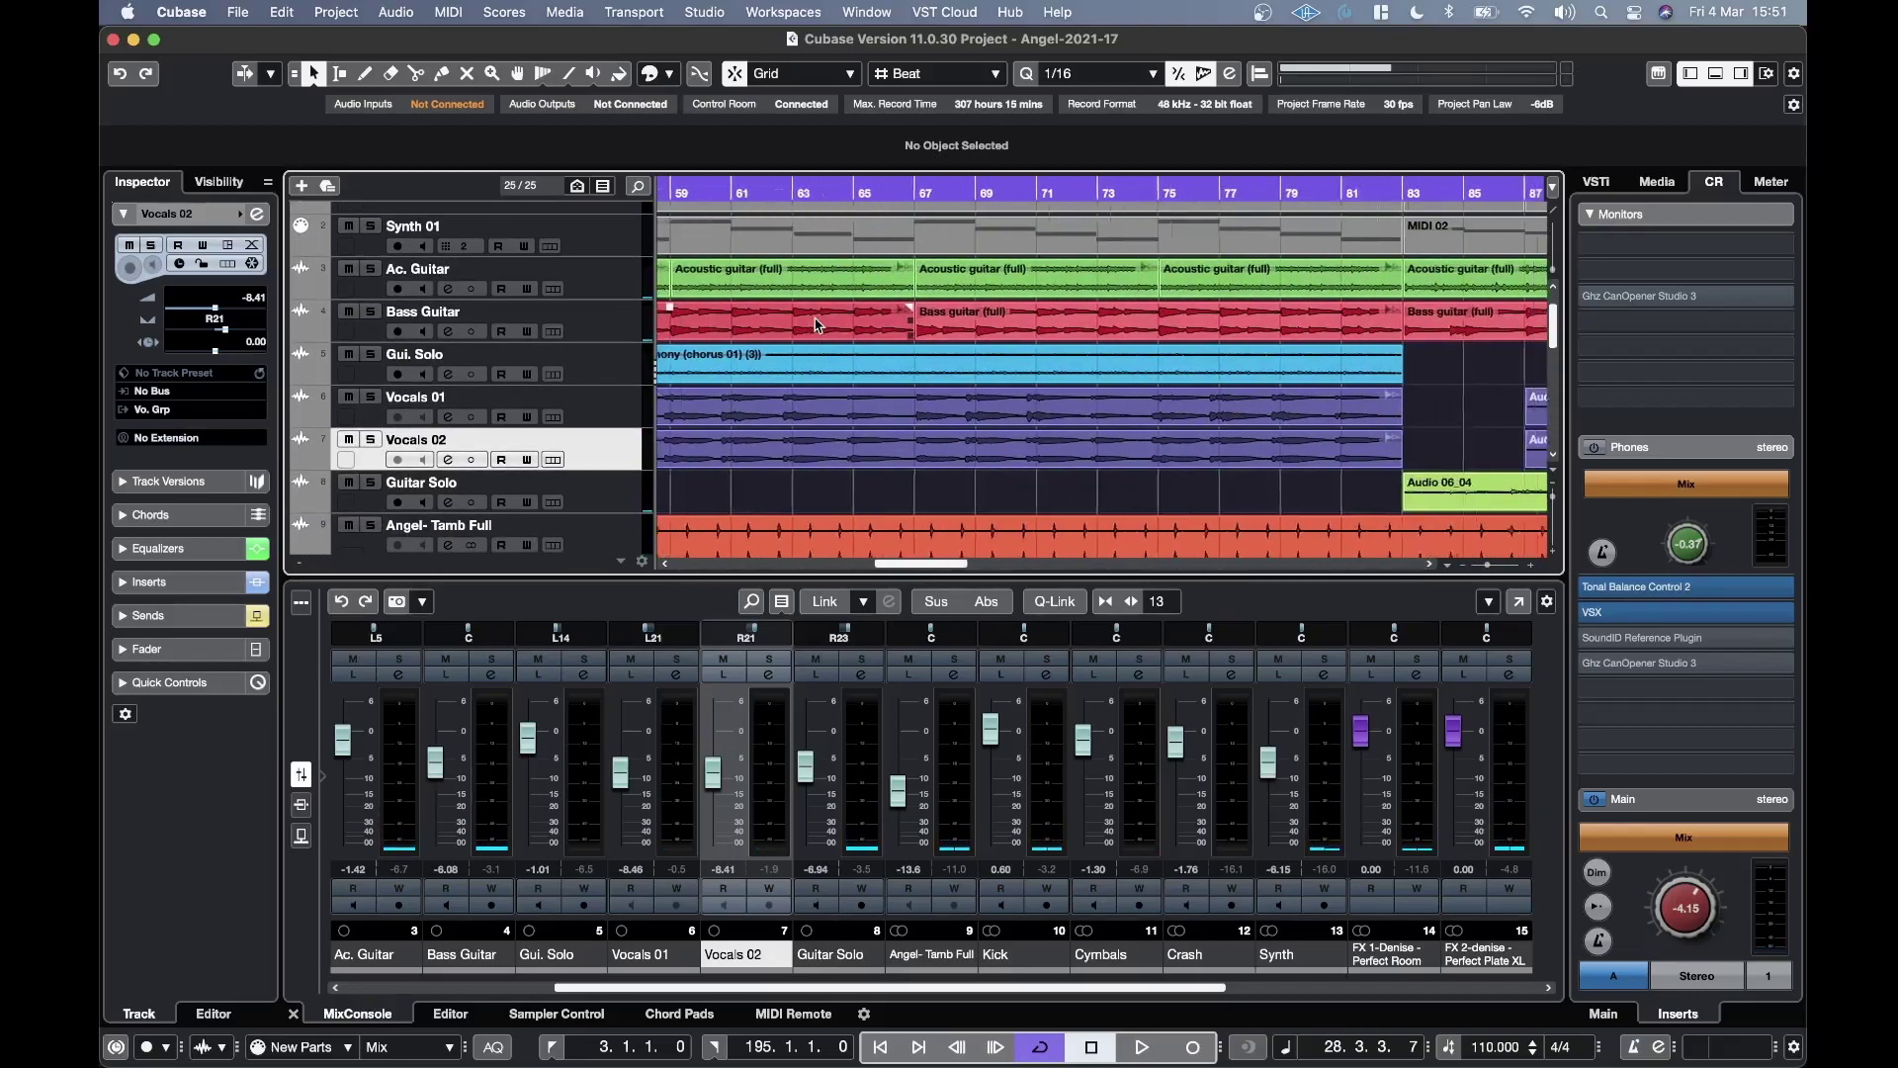
pyautogui.hscroll(-14, 817, 324)
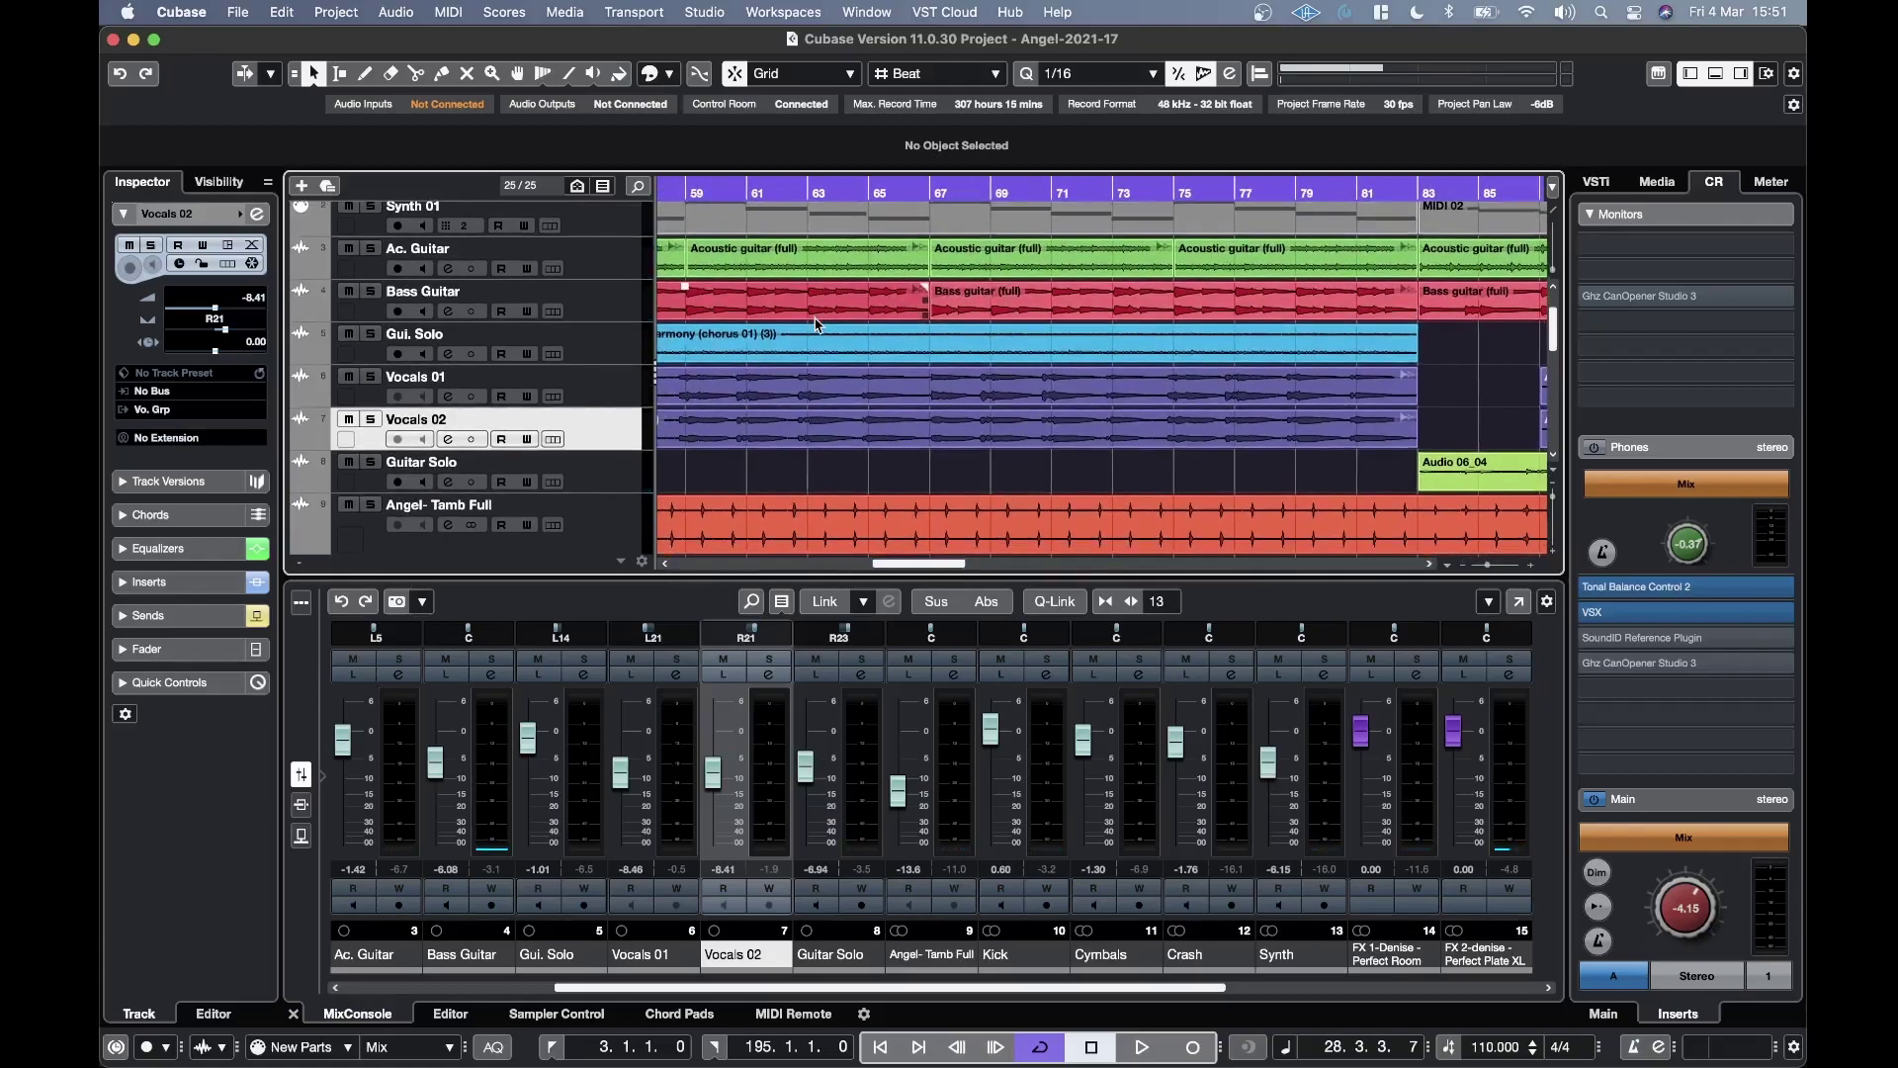
pyautogui.scroll(1, 816, 325)
pyautogui.hscroll(-1, 816, 324)
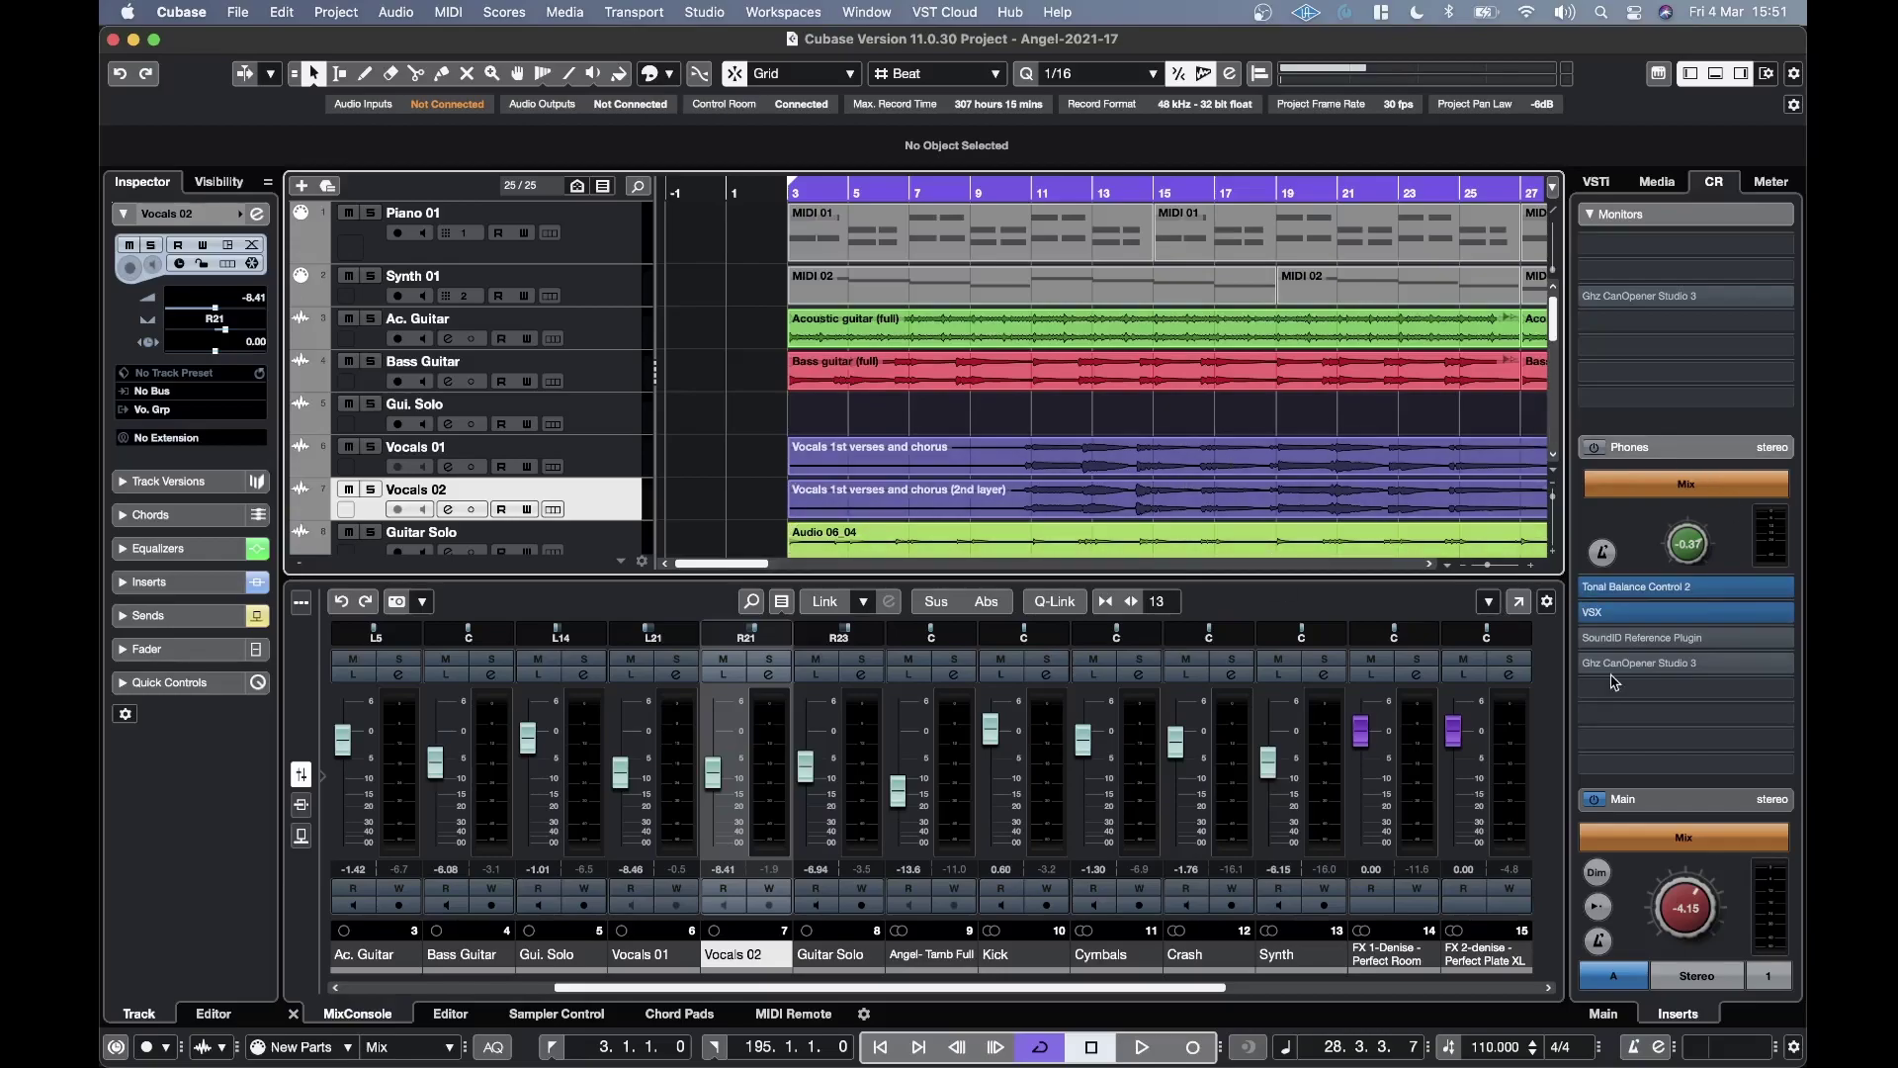
pyautogui.moveTo(1623, 594)
pyautogui.scroll(-2, 957, 467)
pyautogui.scroll(3, 957, 467)
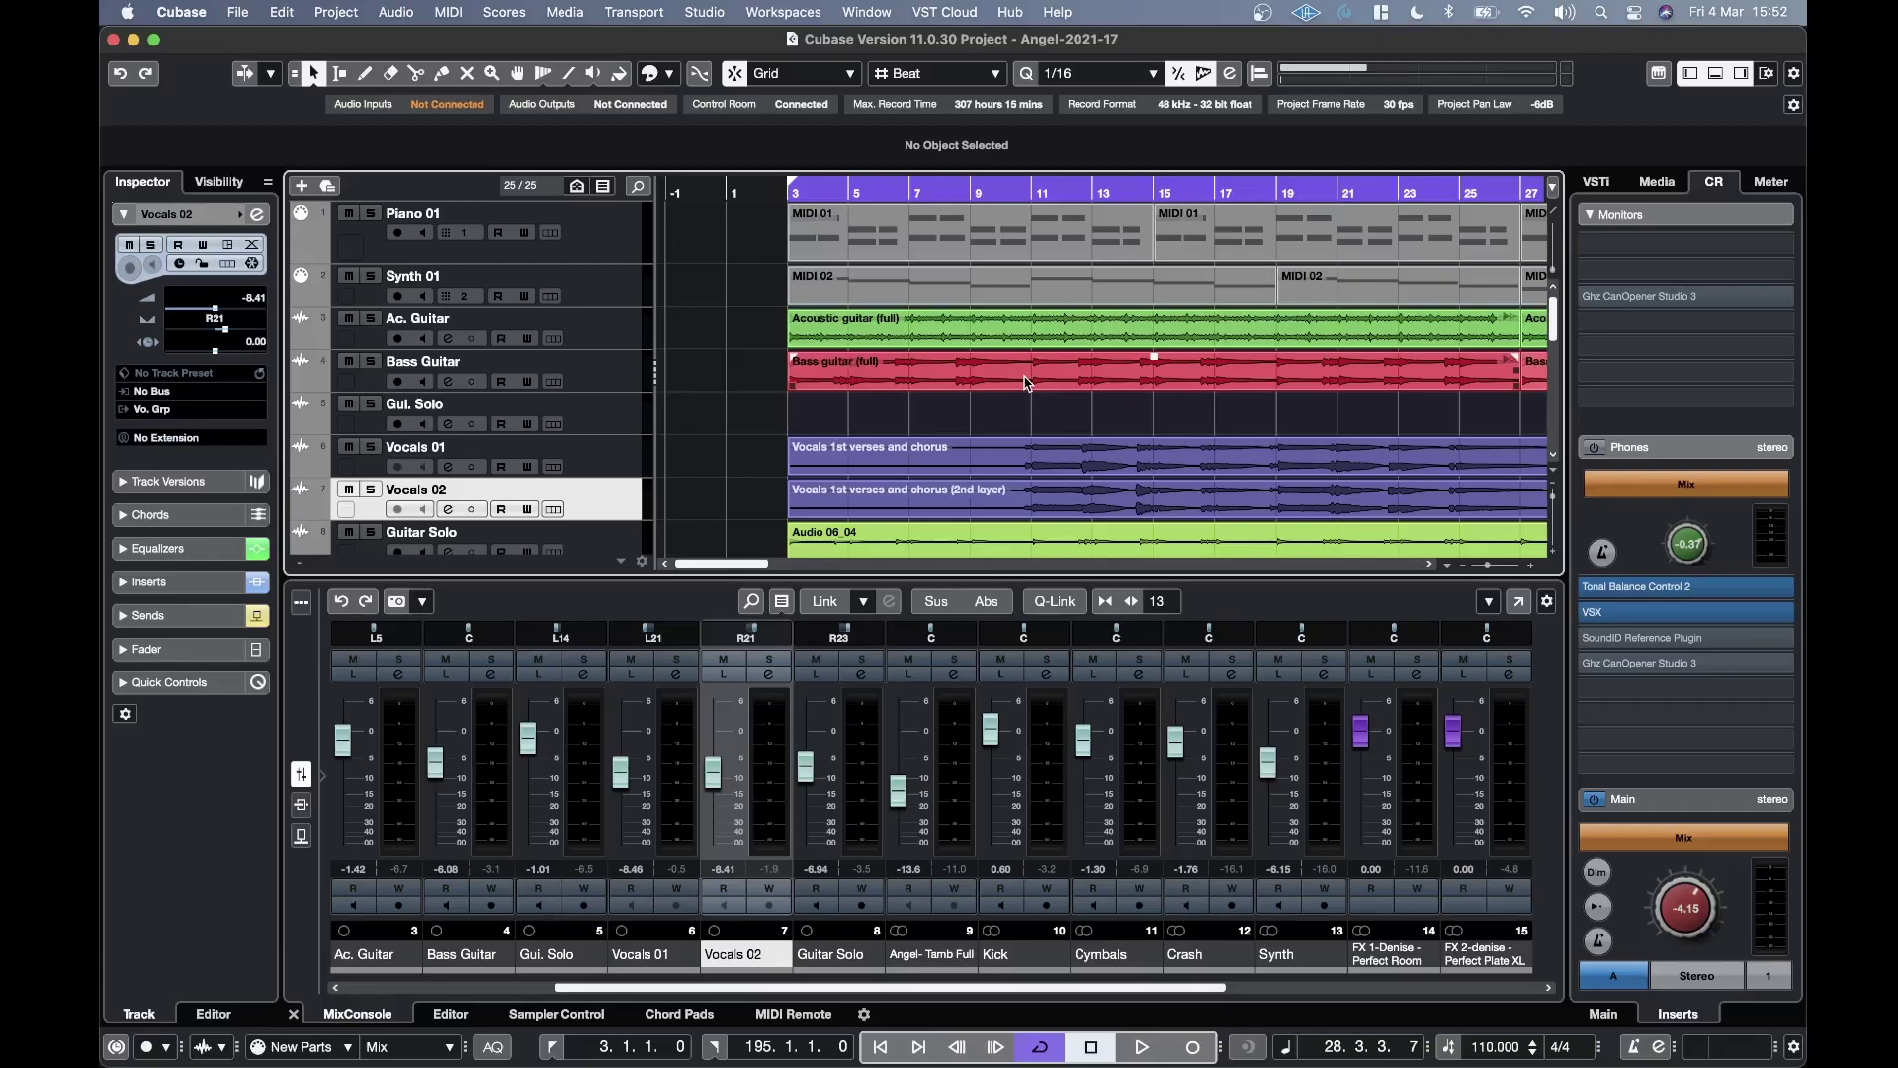
pyautogui.hscroll(15, 1026, 382)
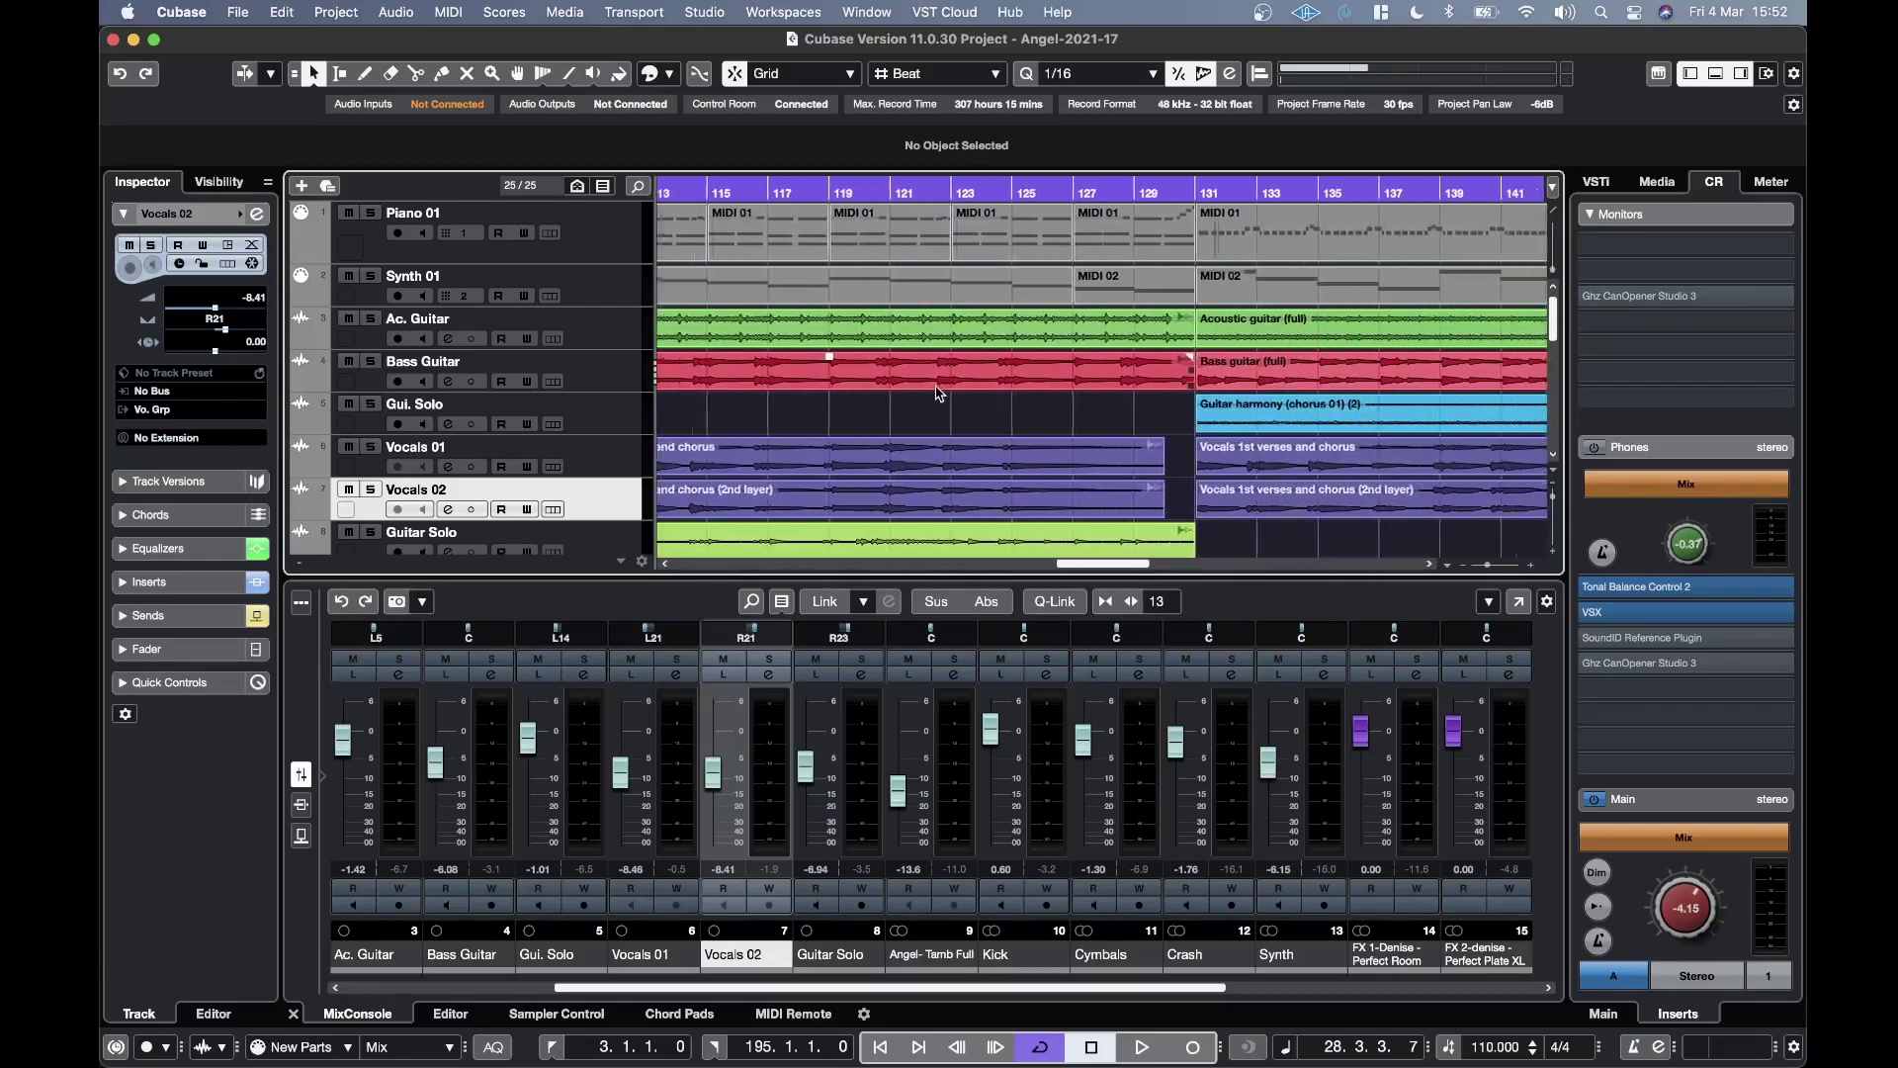
pyautogui.hscroll(8, 939, 394)
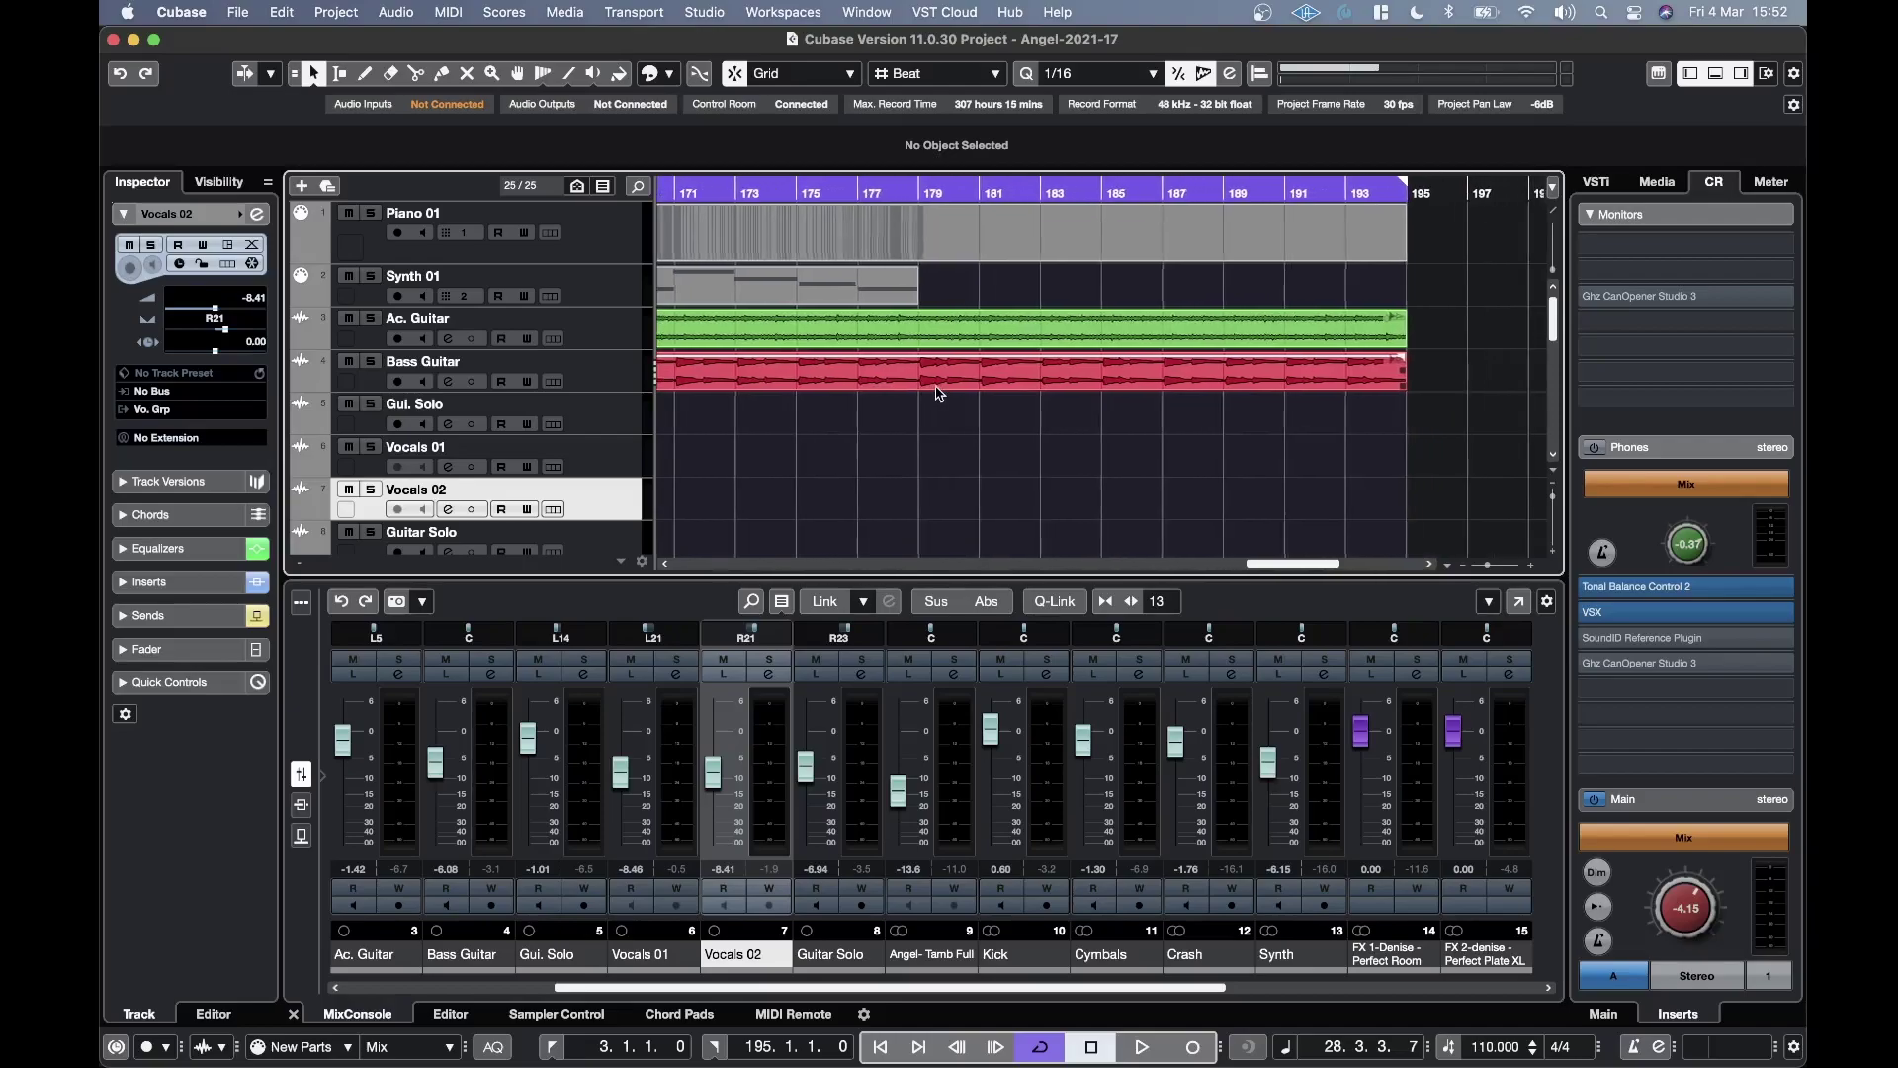
pyautogui.hscroll(-14, 938, 394)
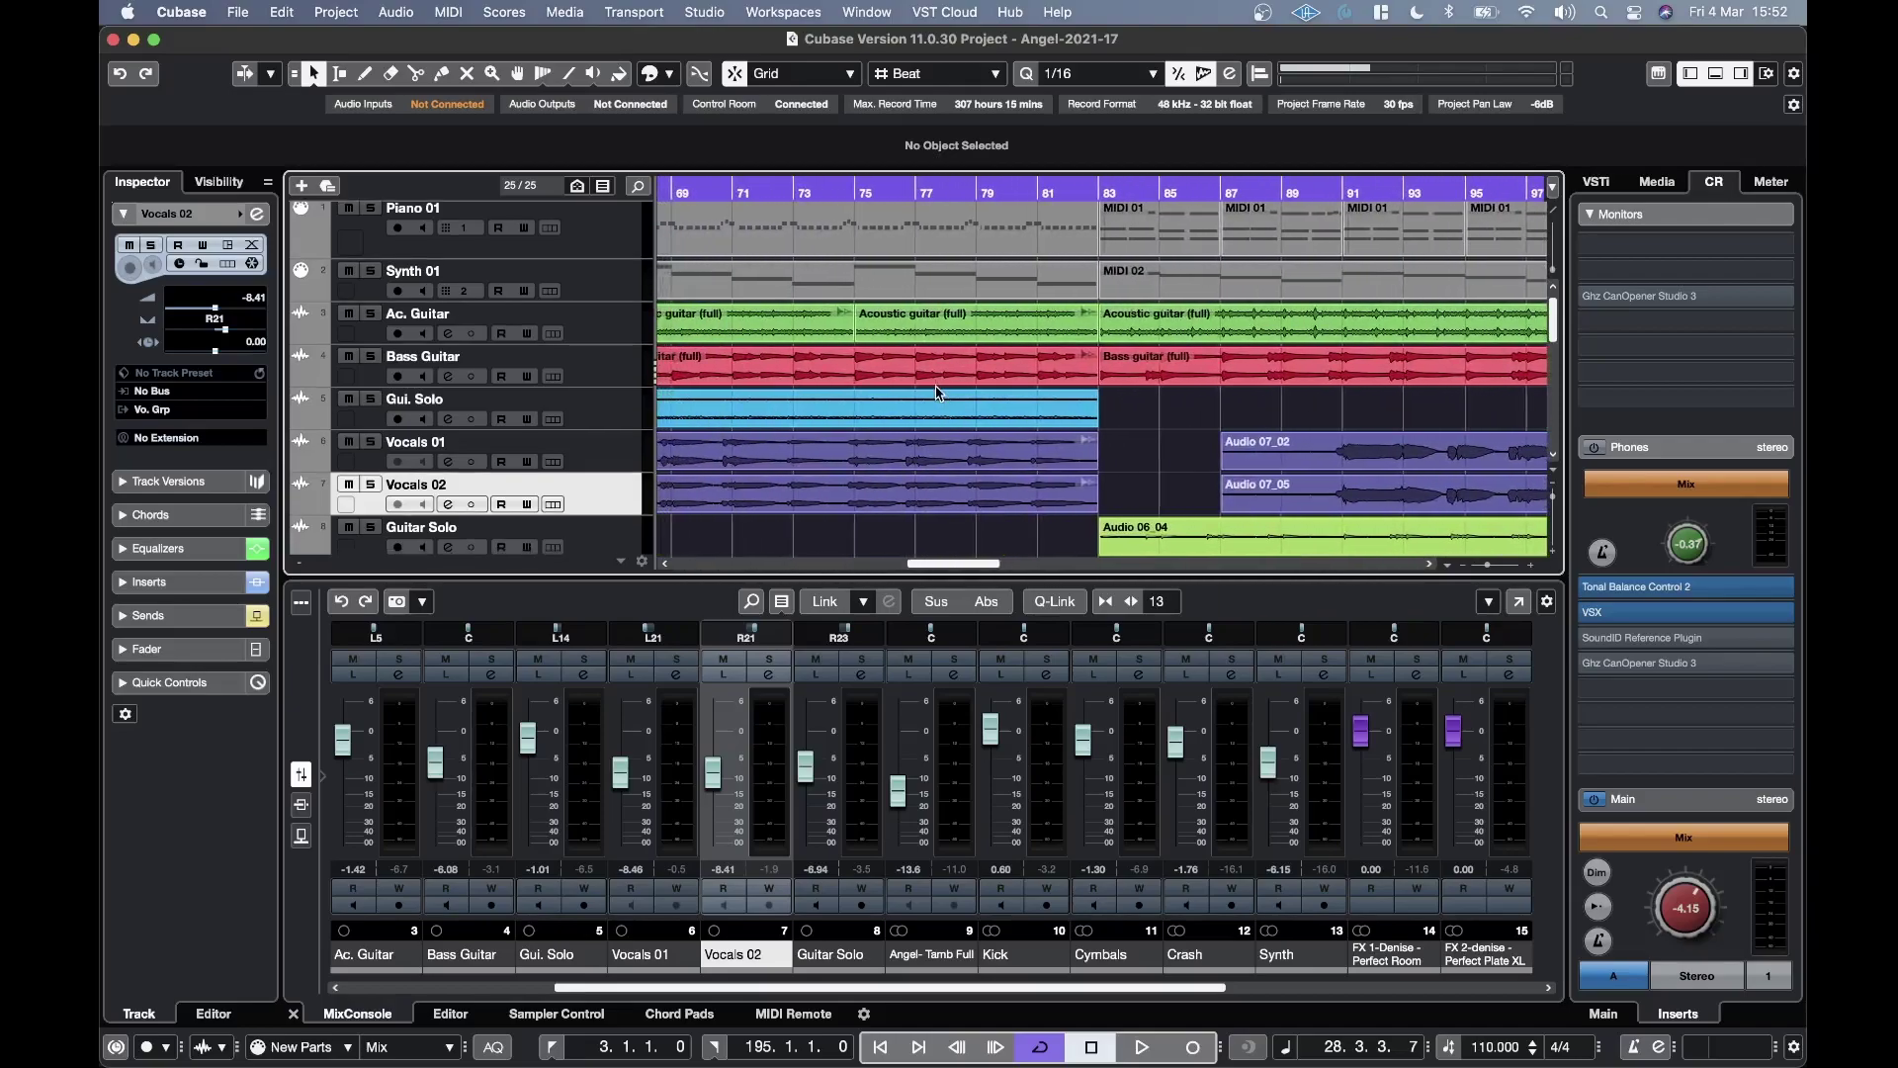
pyautogui.hscroll(-8, 938, 394)
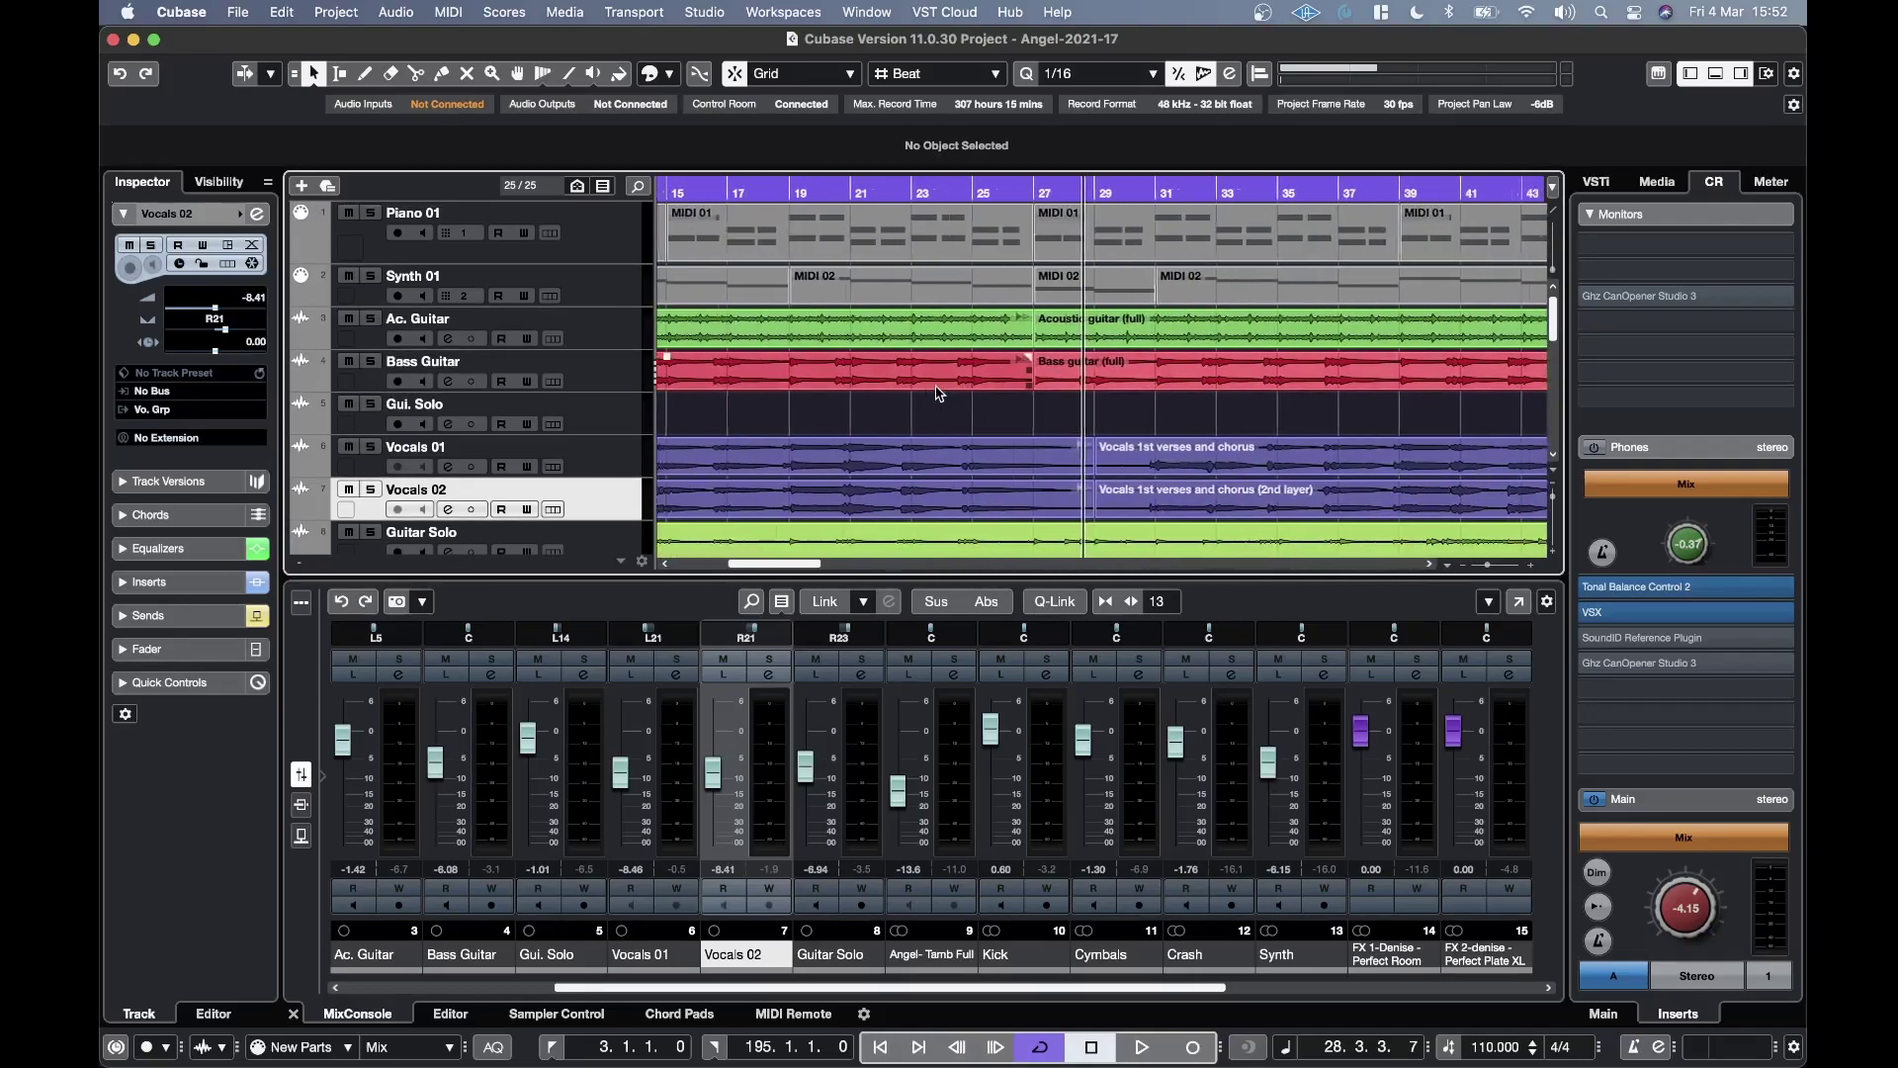
pyautogui.hscroll(-3, 939, 393)
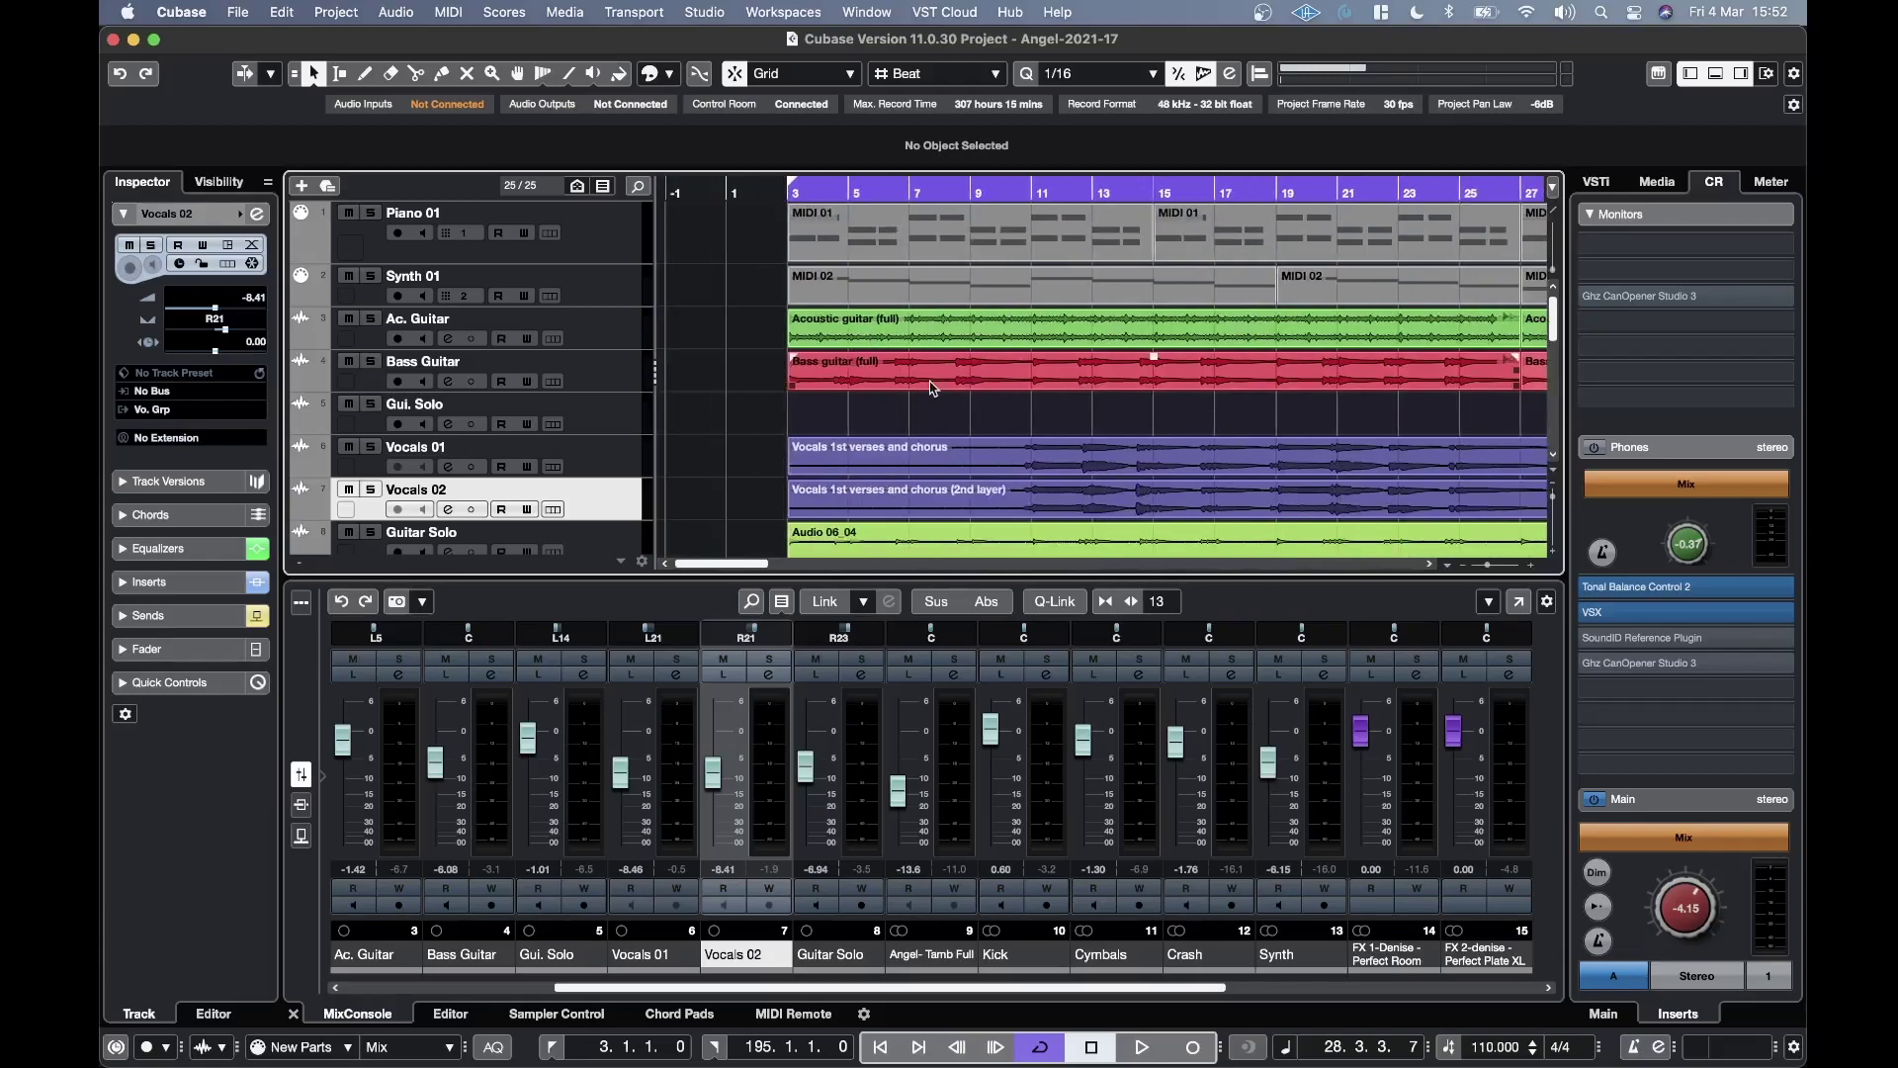
pyautogui.hscroll(4, 930, 388)
pyautogui.scroll(-5, 930, 387)
pyautogui.scroll(5, 929, 387)
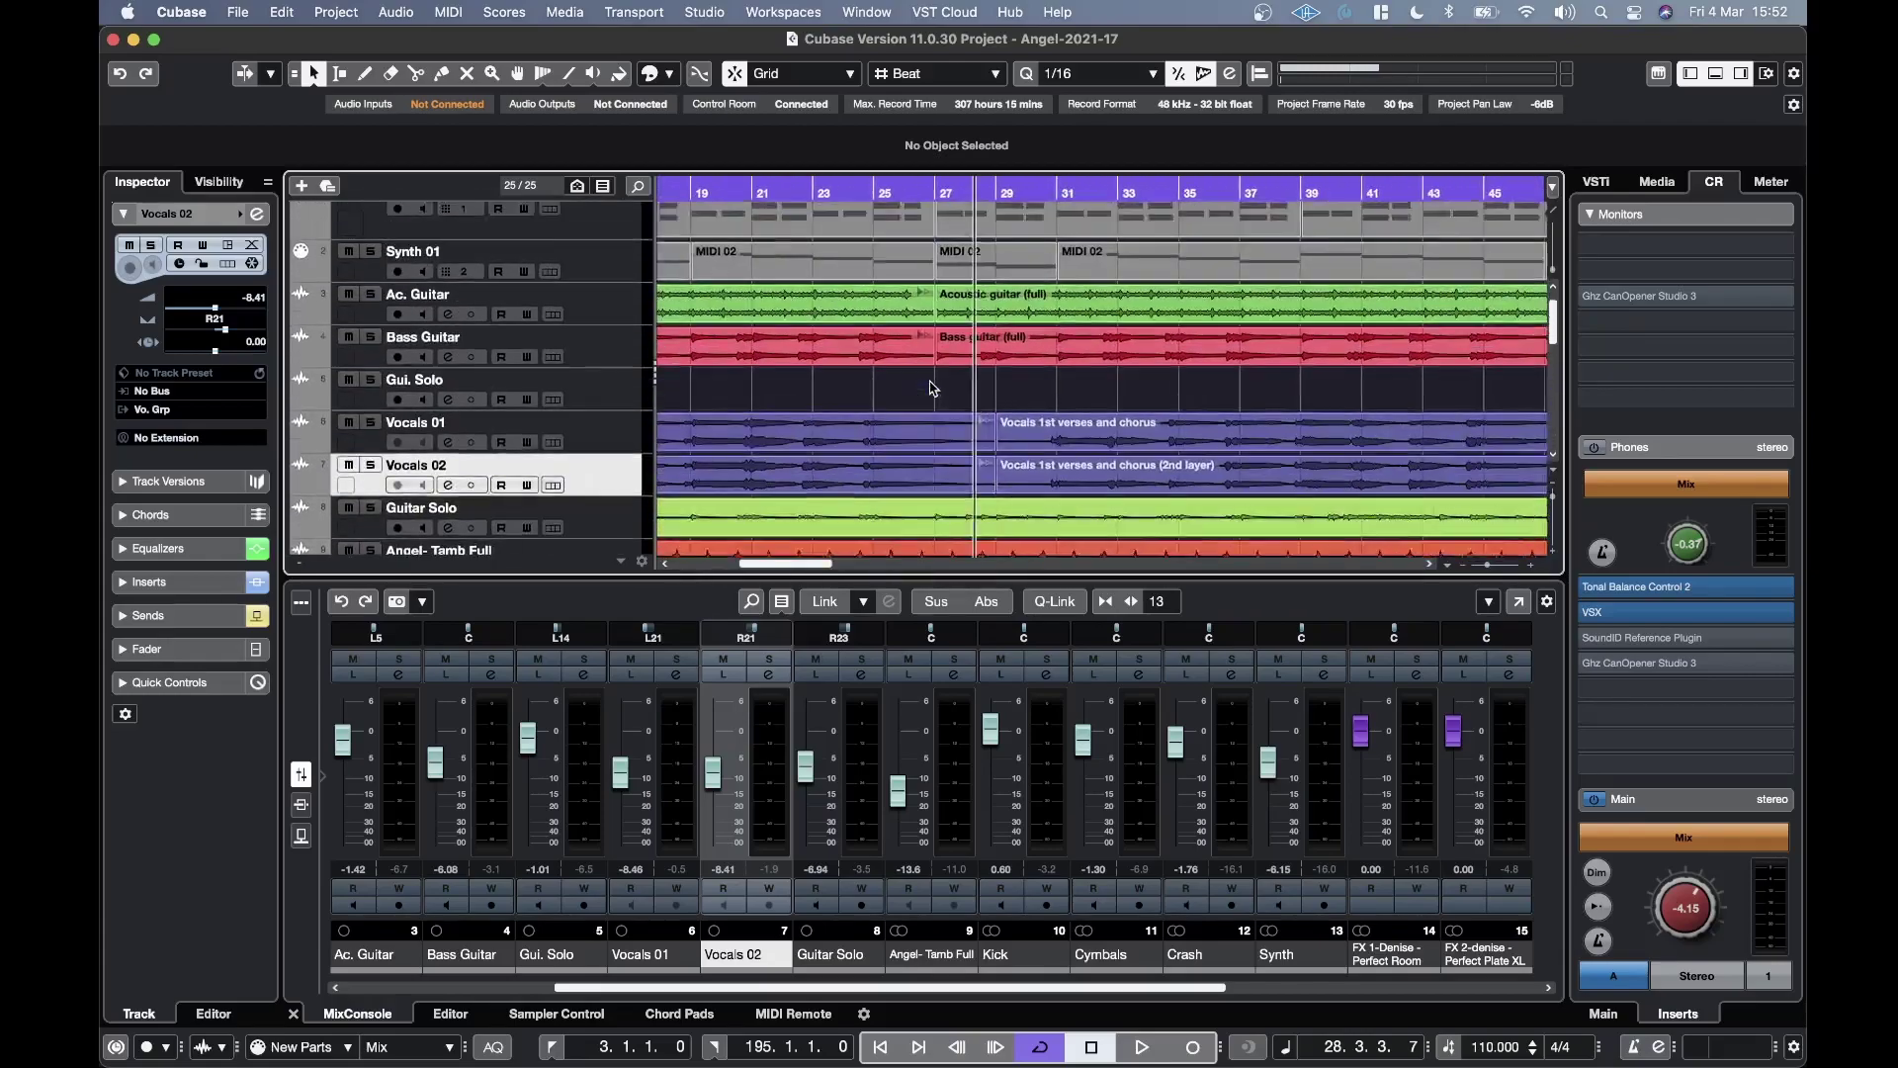
pyautogui.scroll(-2, 930, 387)
pyautogui.scroll(2, 930, 388)
pyautogui.hscroll(-4, 930, 388)
pyautogui.scroll(-2, 929, 388)
pyautogui.scroll(1, 929, 387)
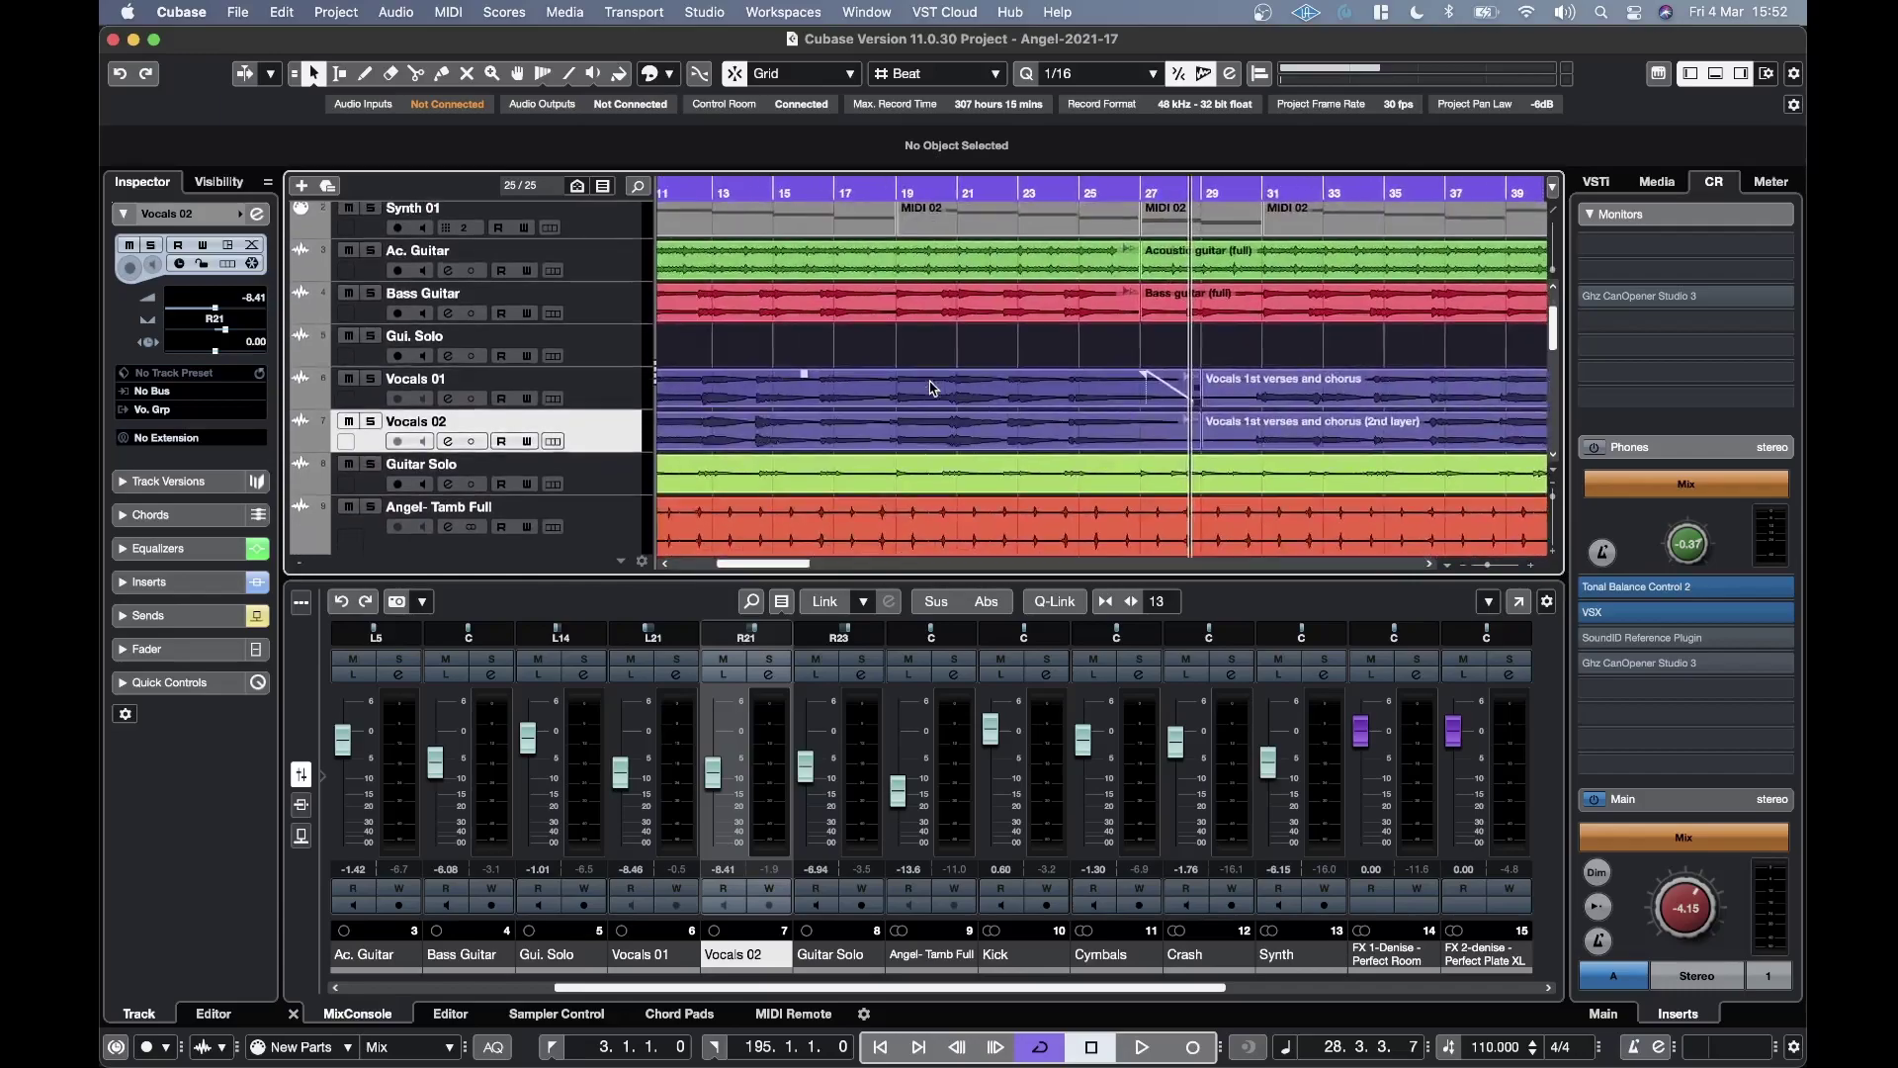
pyautogui.scroll(2, 929, 388)
pyautogui.hscroll(15, 930, 387)
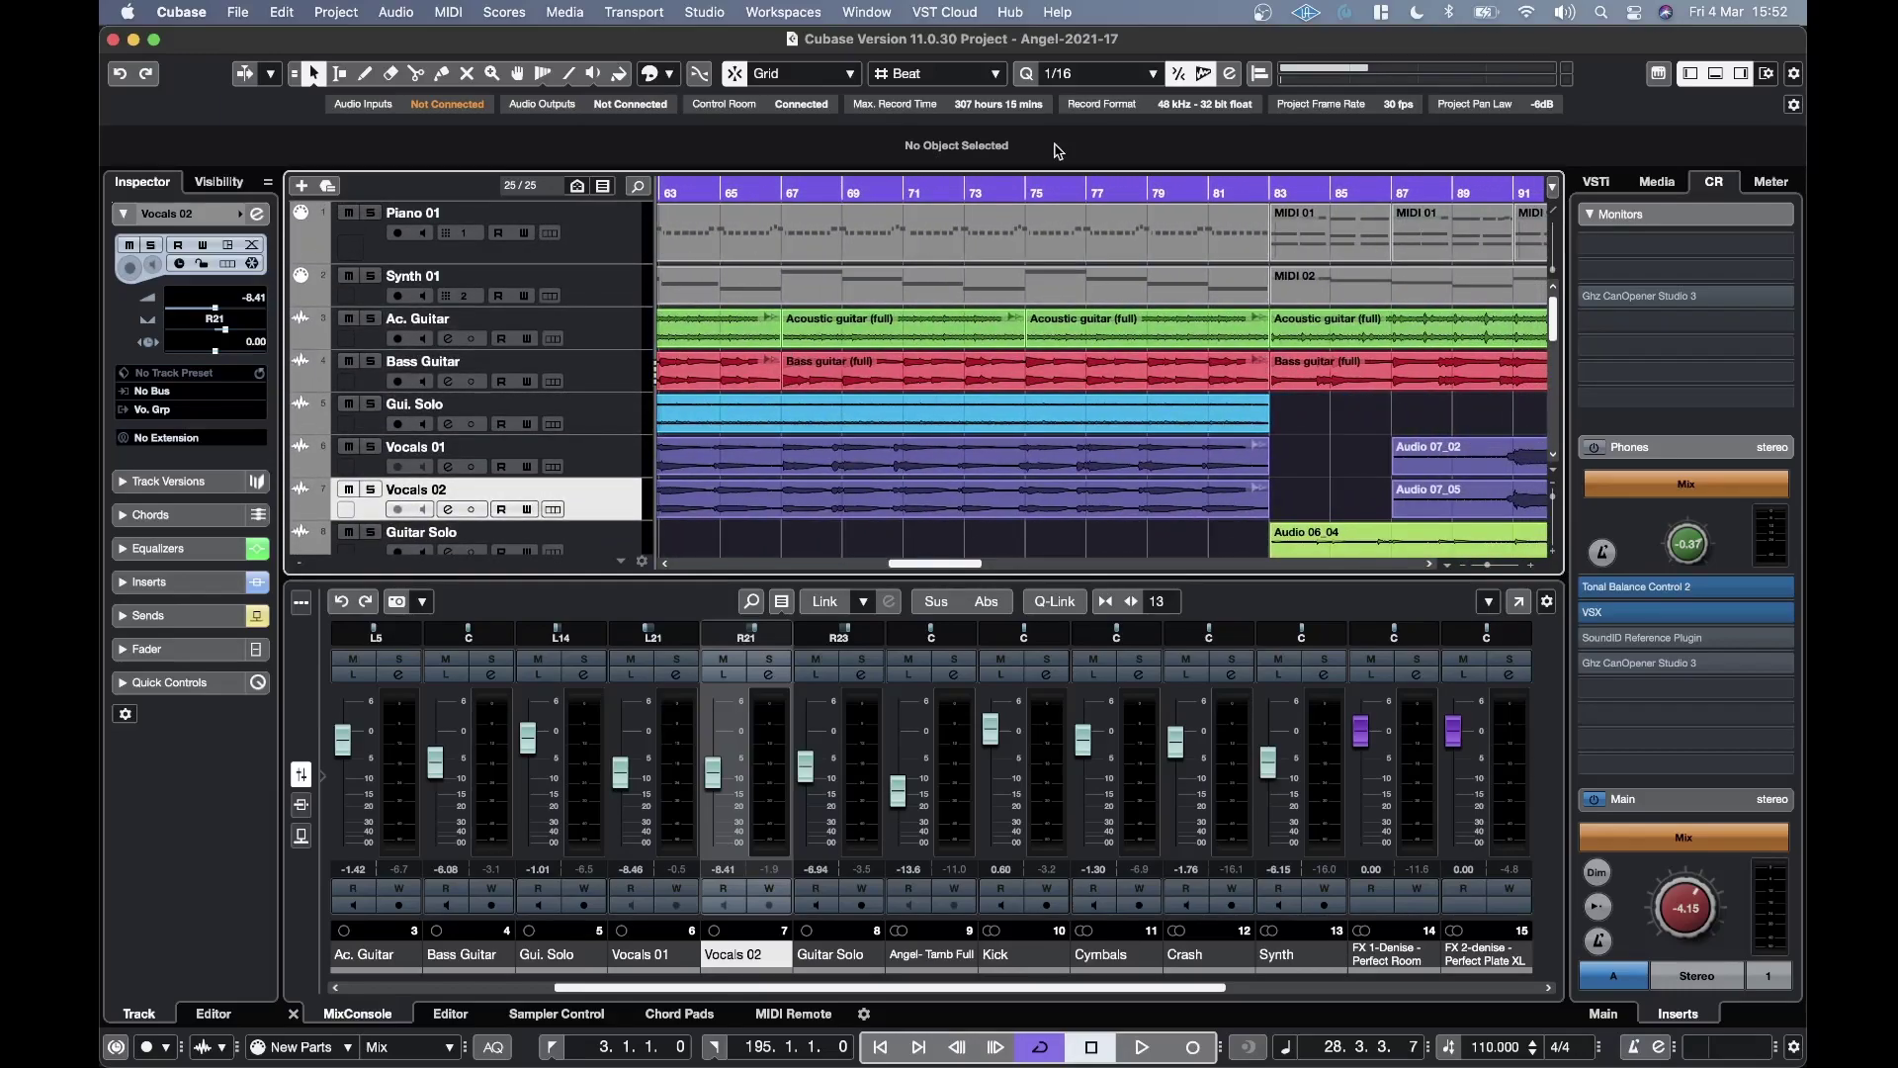
pyautogui.scroll(-1, 994, 274)
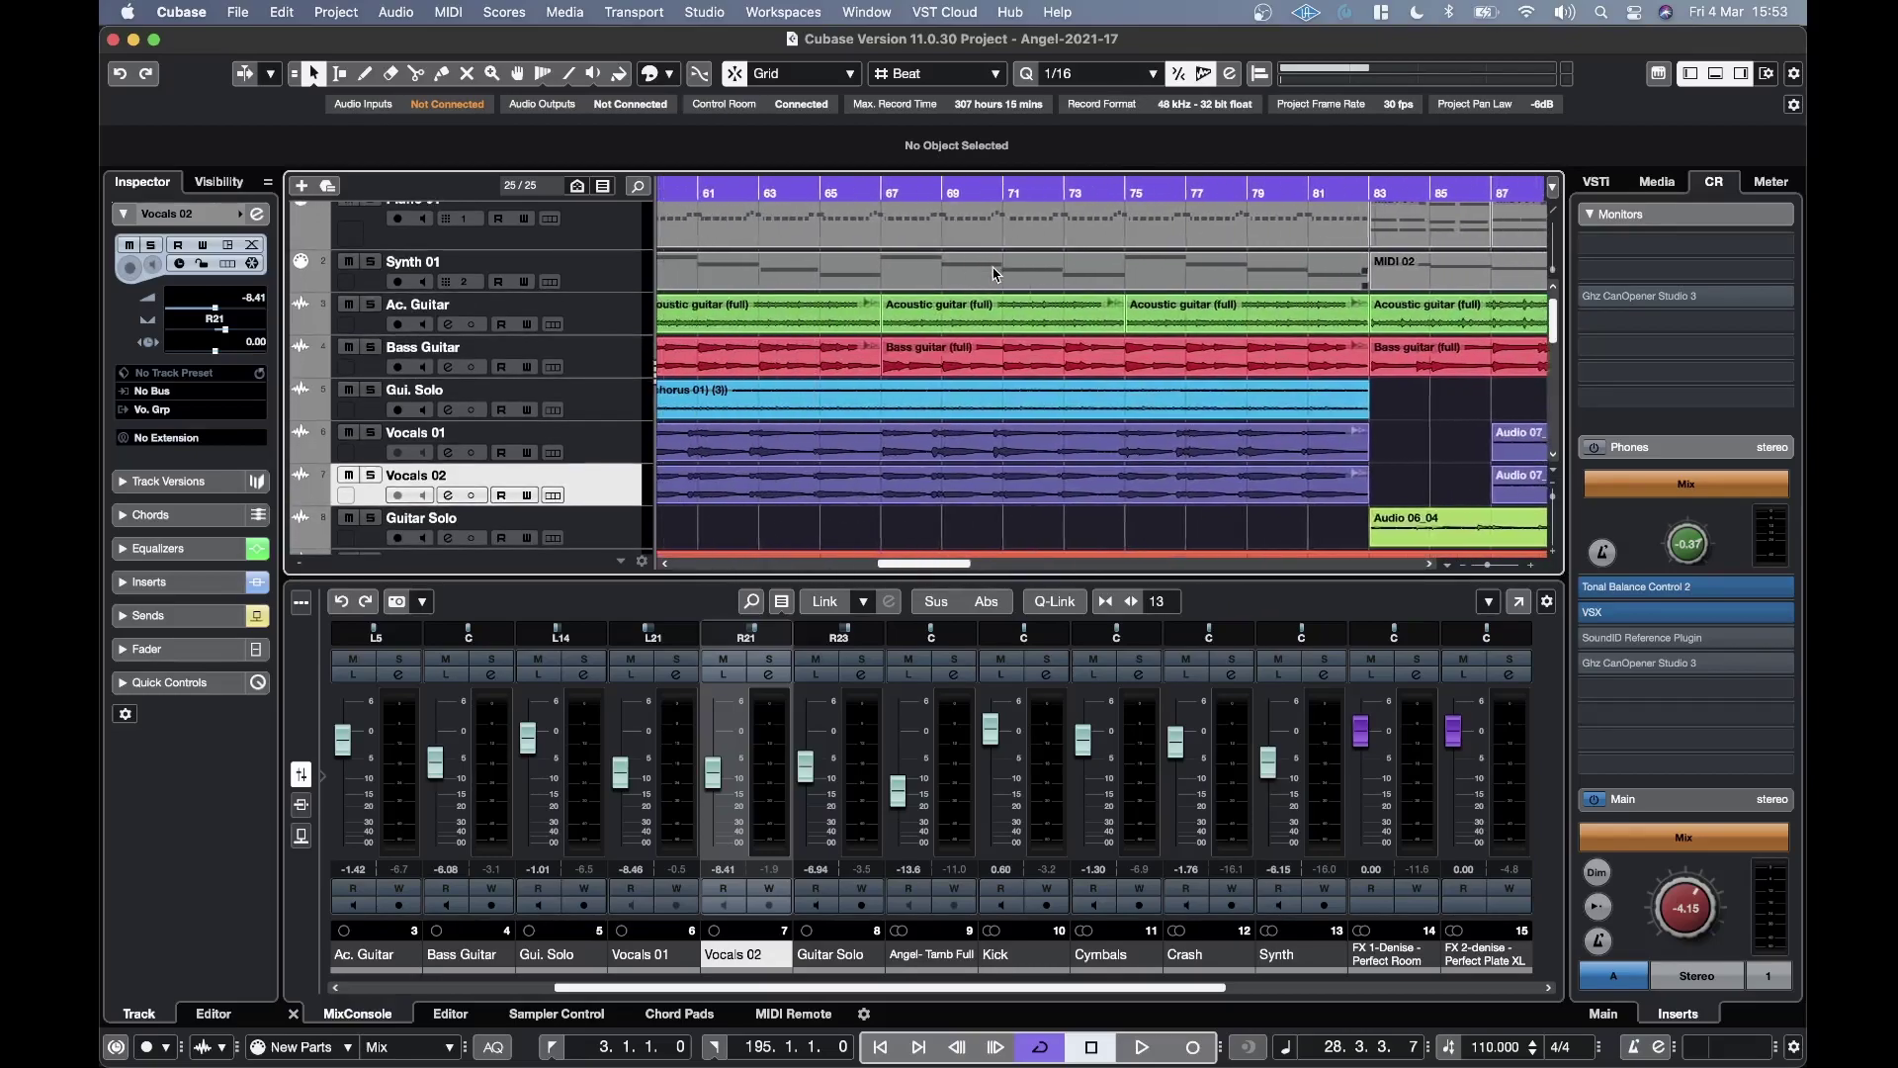
pyautogui.hscroll(-8, 994, 274)
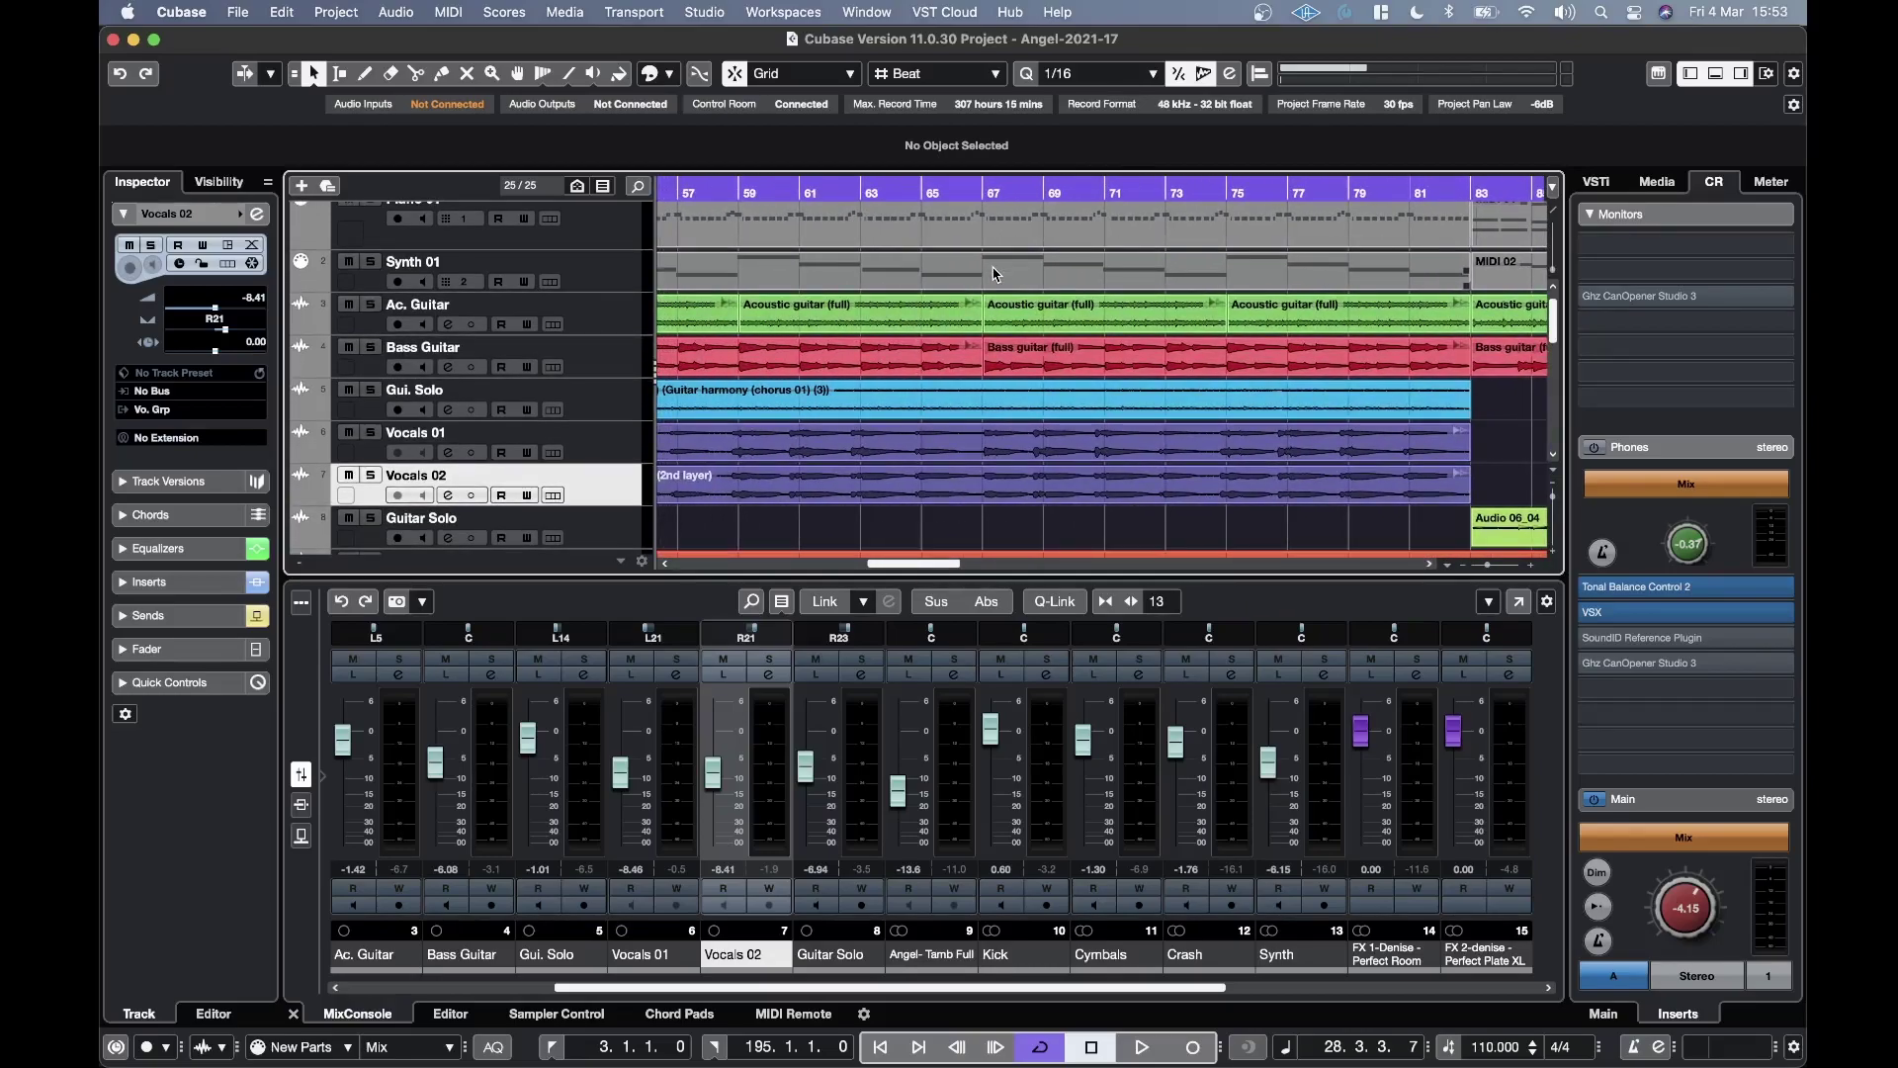